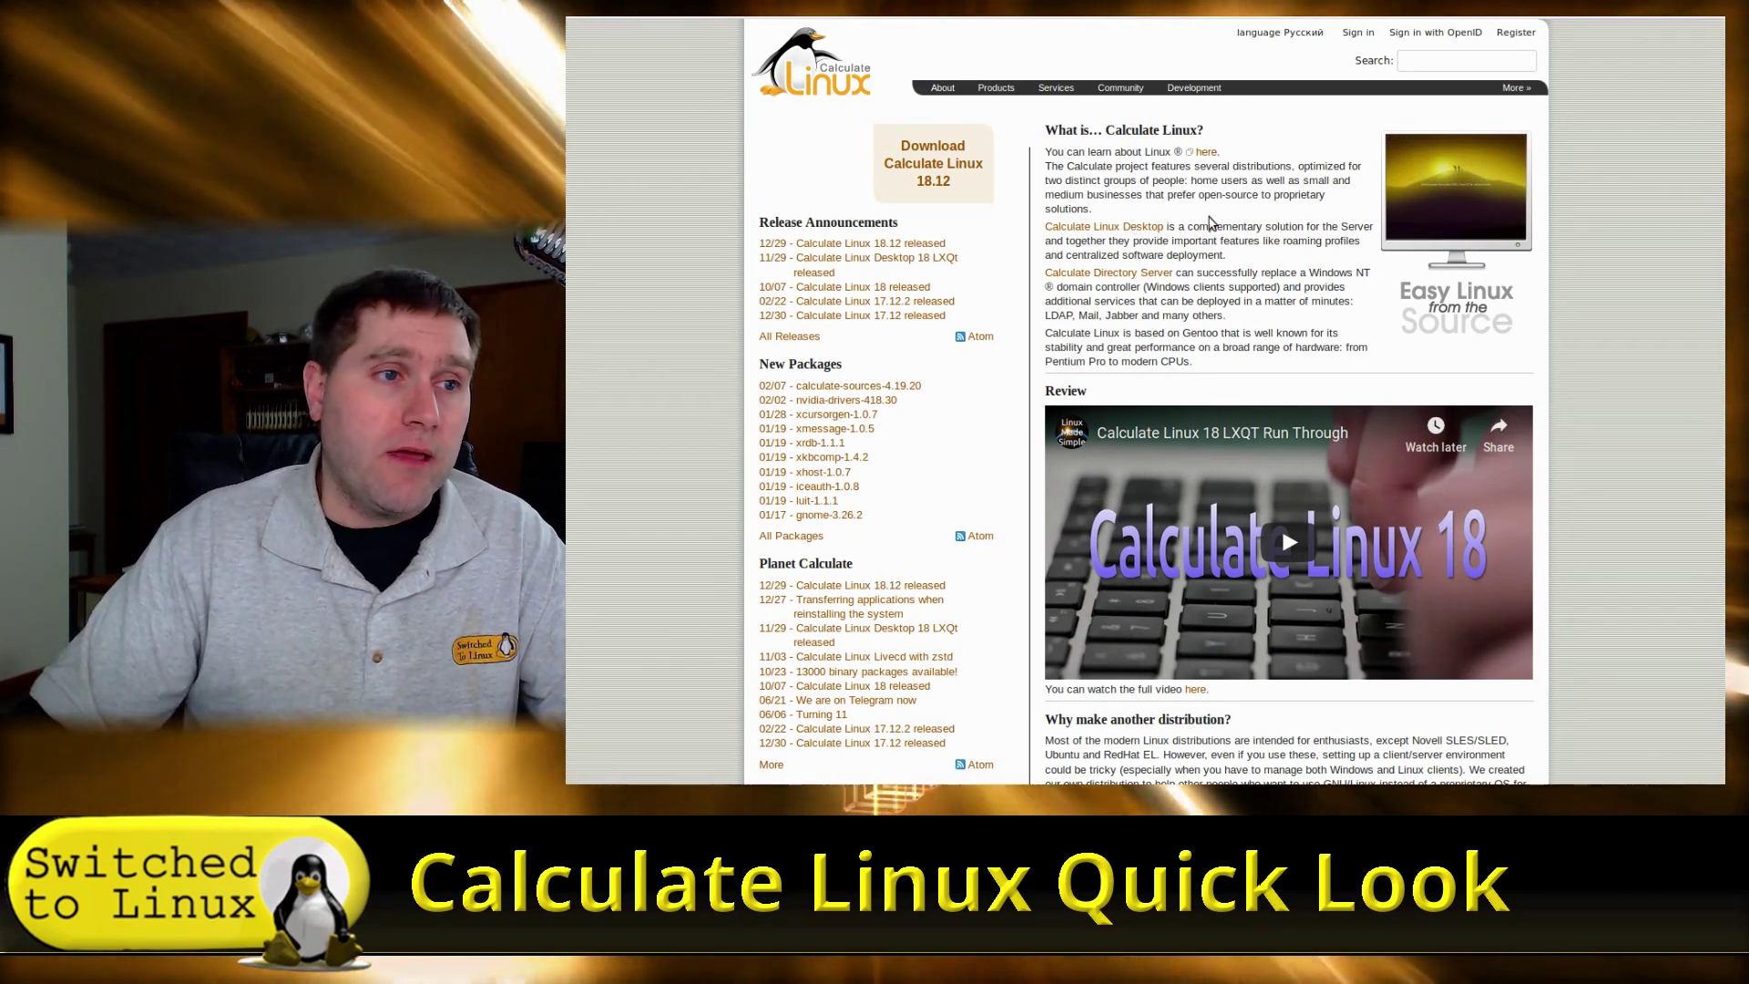
Step: Follow the 'Download Calculate Linux 18.12' link to the BitTorrent image list for each edition
scroll(1232, 259, "down", 3)
scroll(1231, 259, "up", 3)
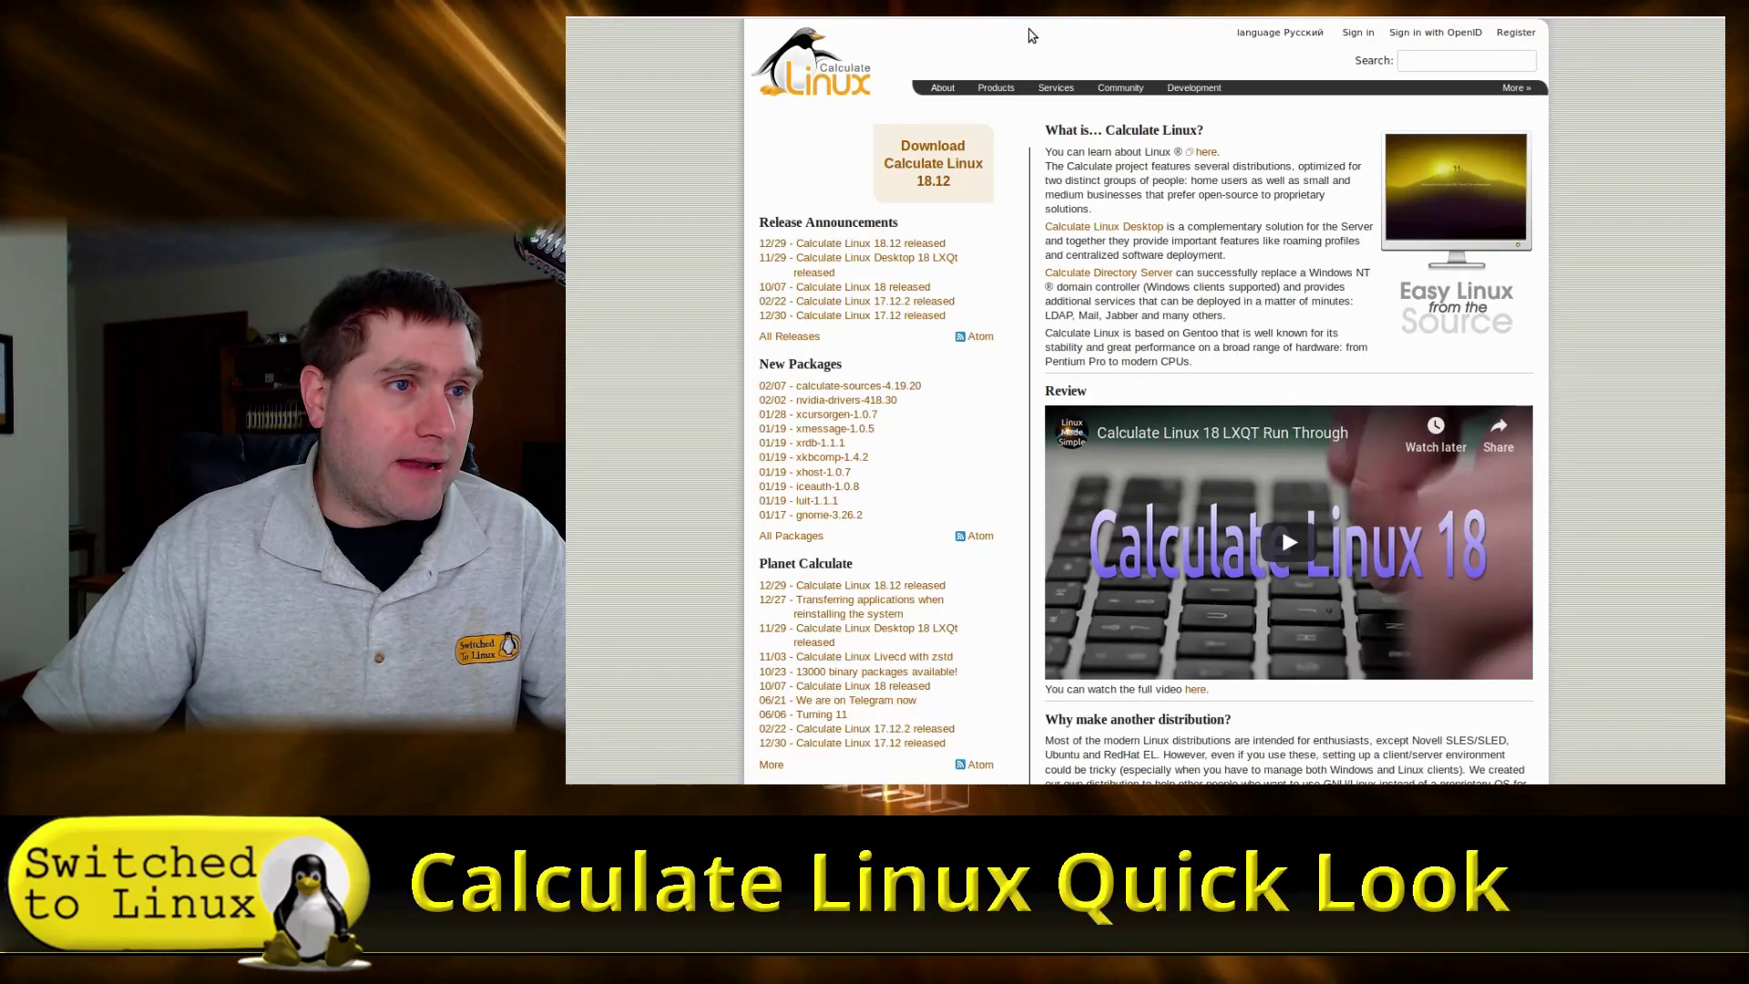
left_click(937, 172)
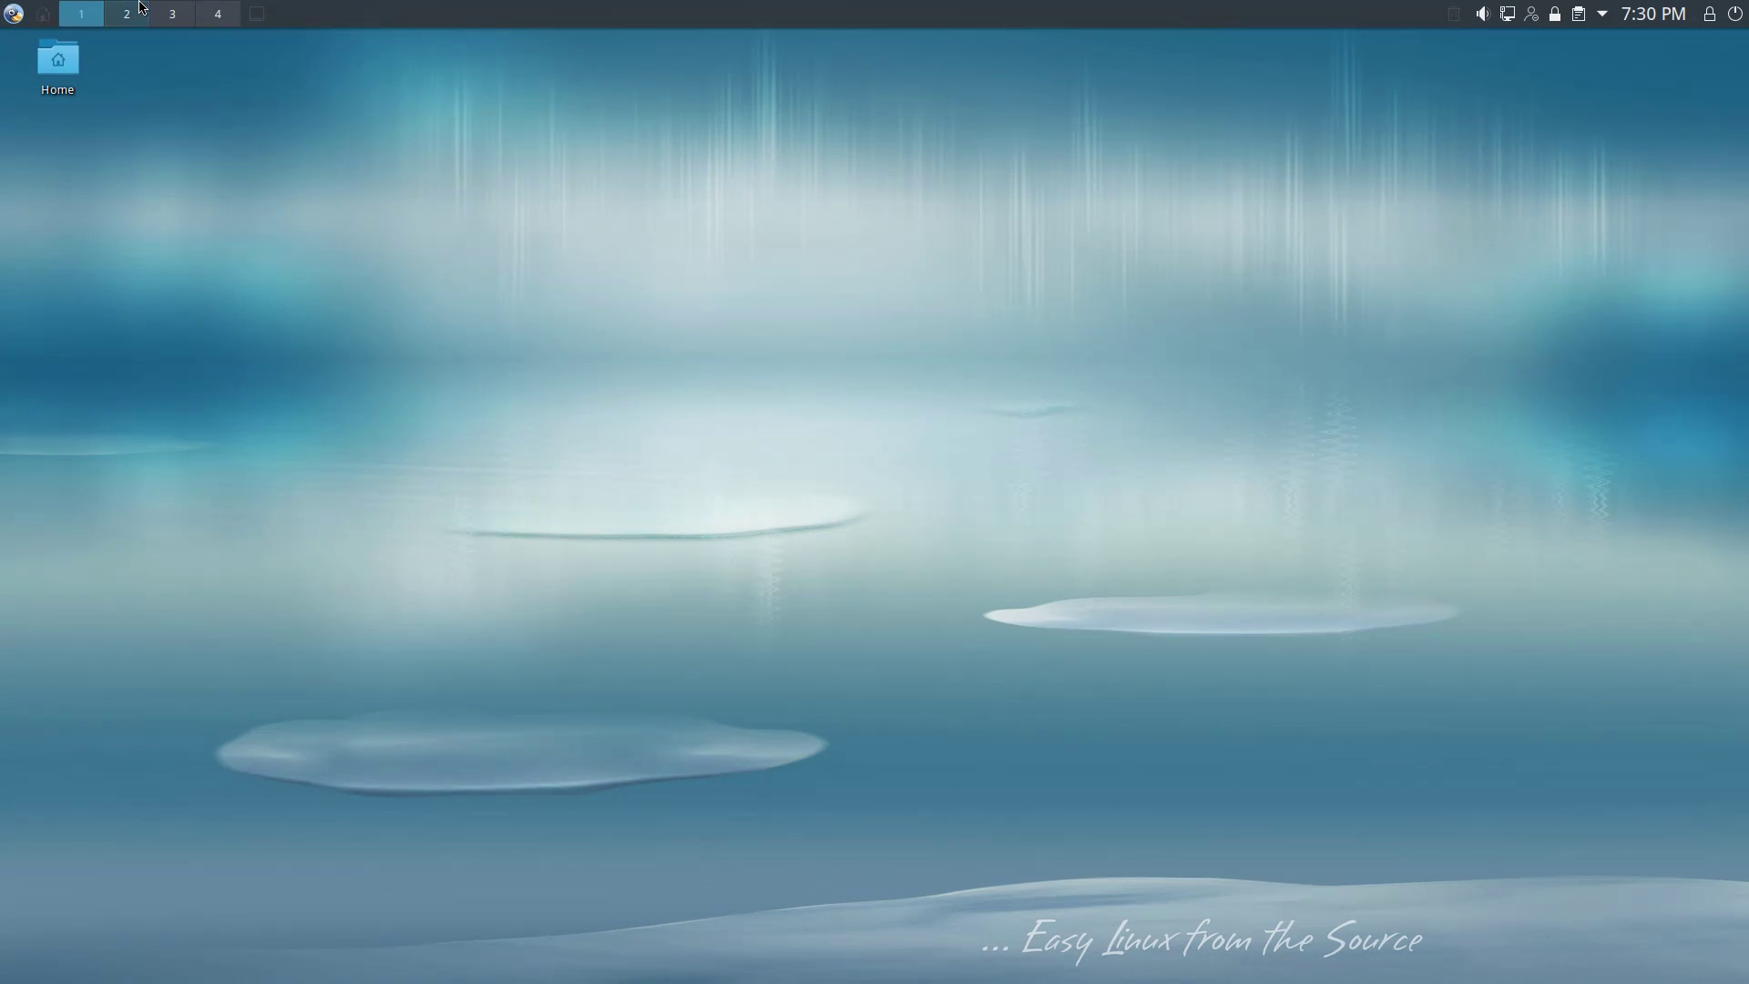
Step: Scroll the top-panel pager through to desktop 4, then return to desktop 1
scroll(139, 9, "down", 3)
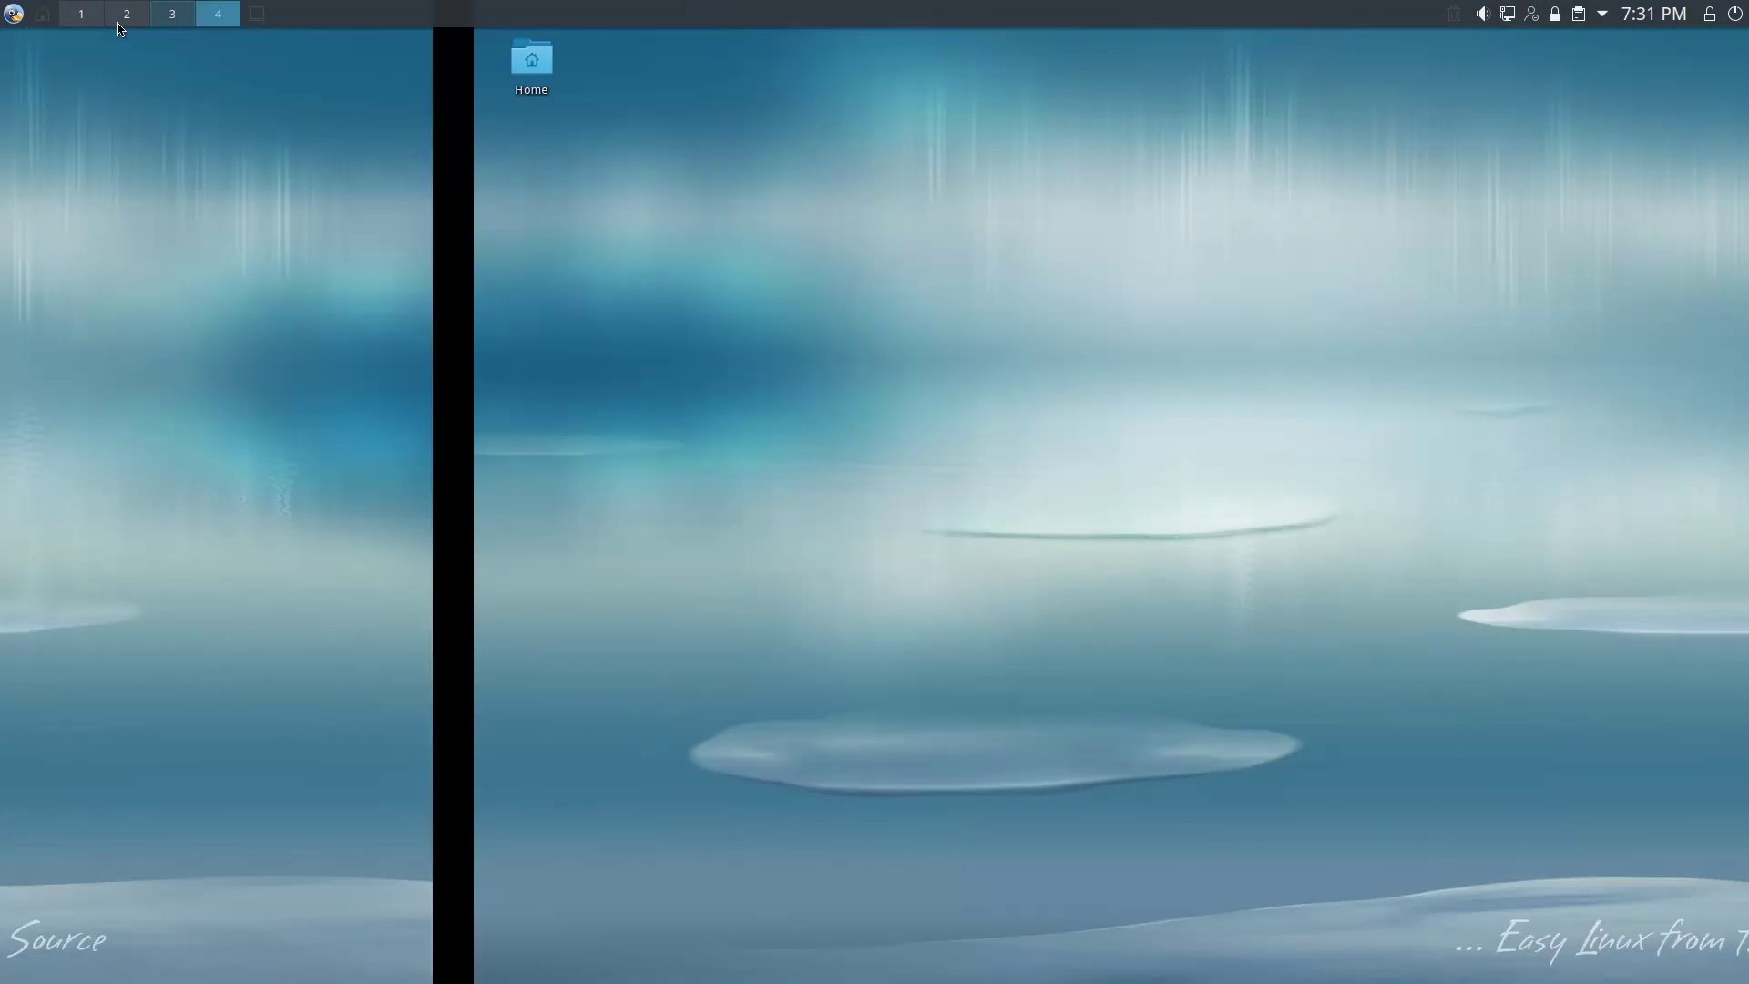
left_click(89, 18)
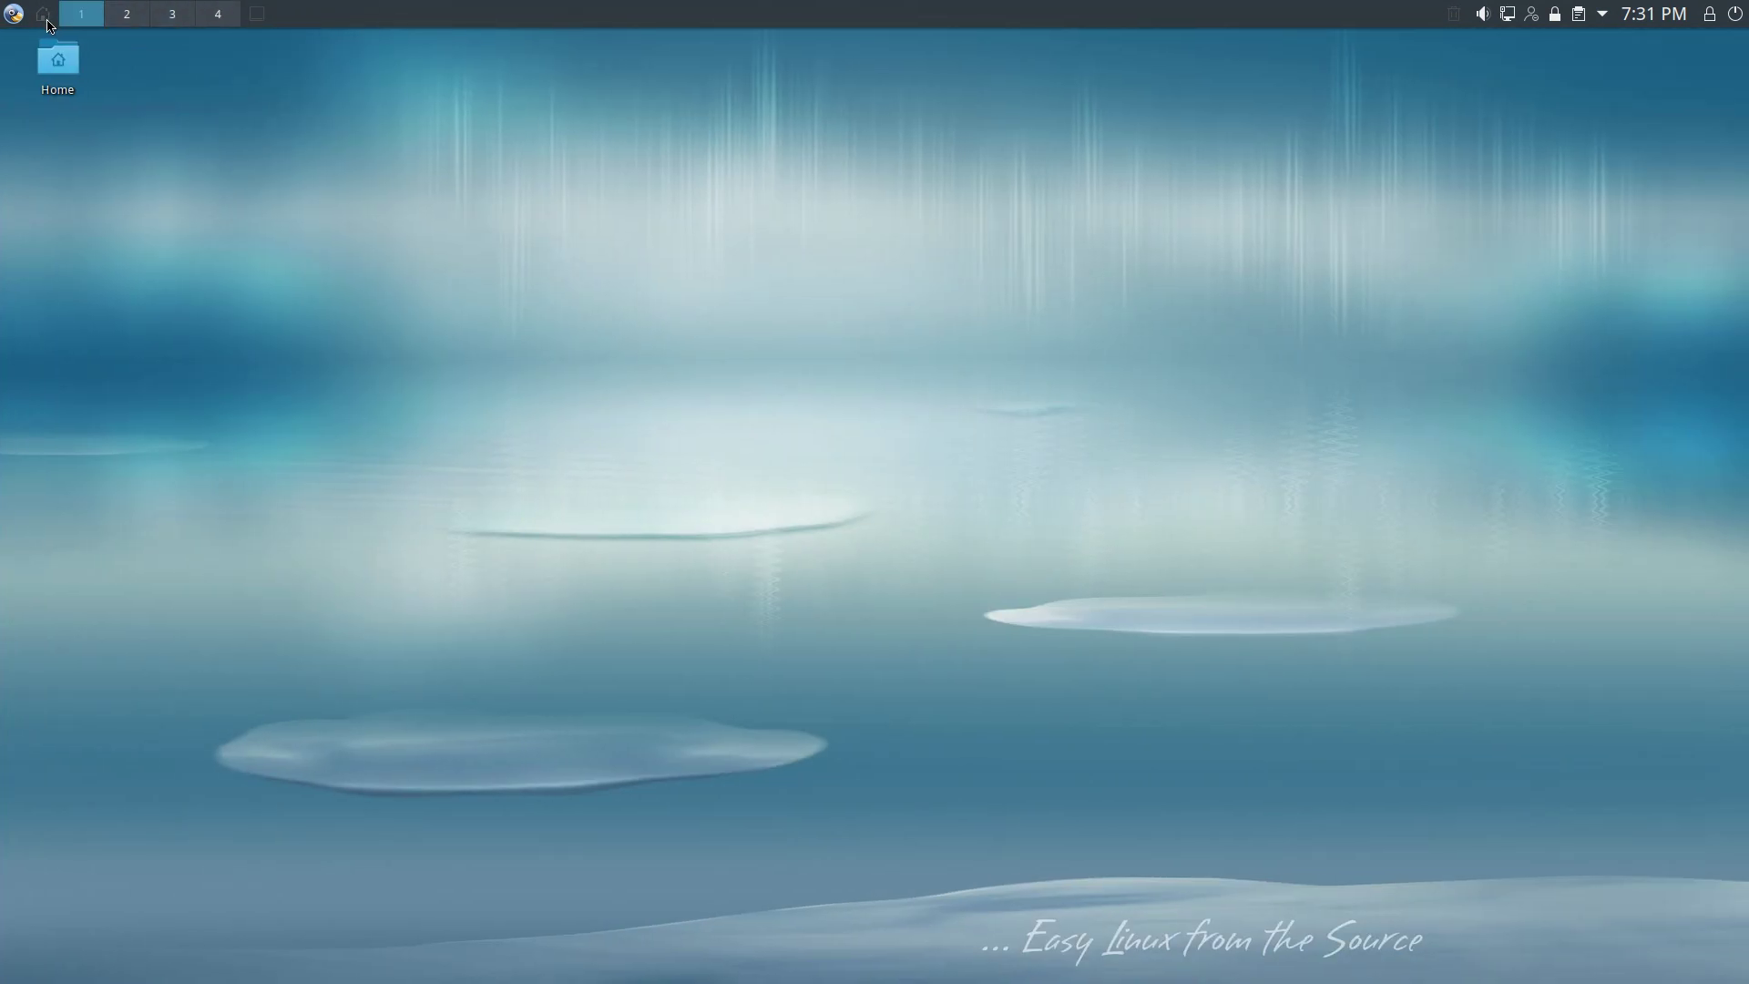
Step: Preview the Home folder's contents from the panel, then close the preview
left_click(46, 16)
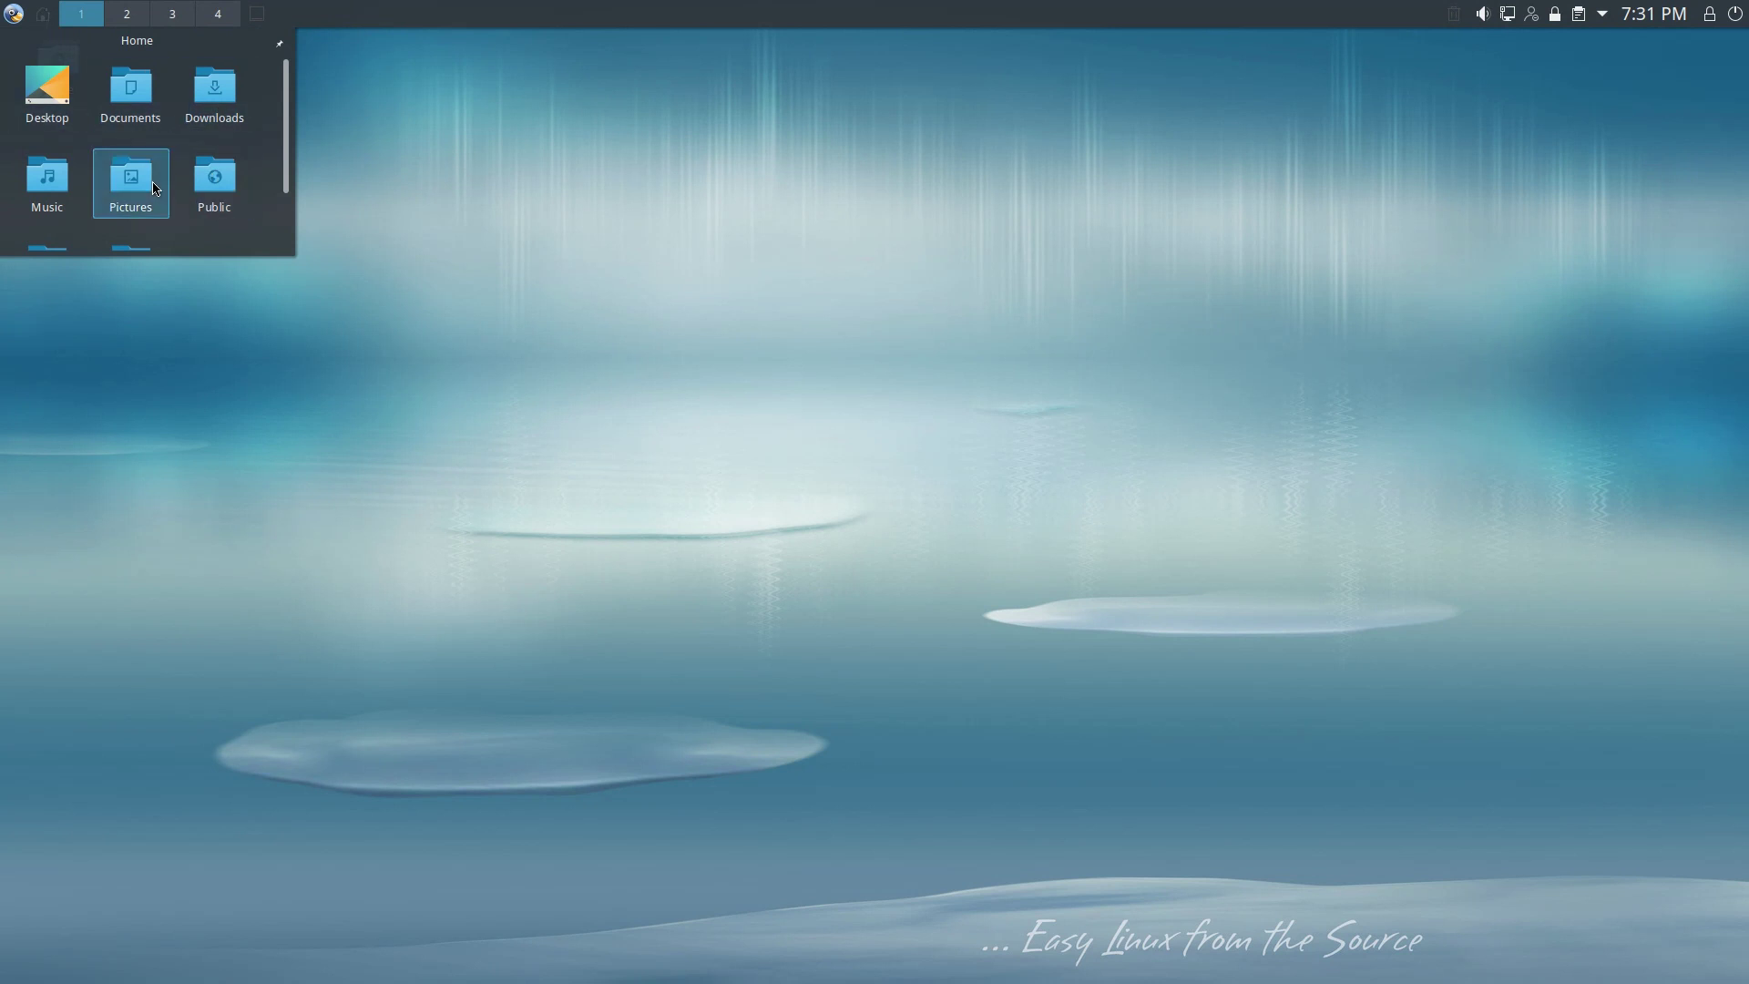
scroll(160, 173, "down", 1)
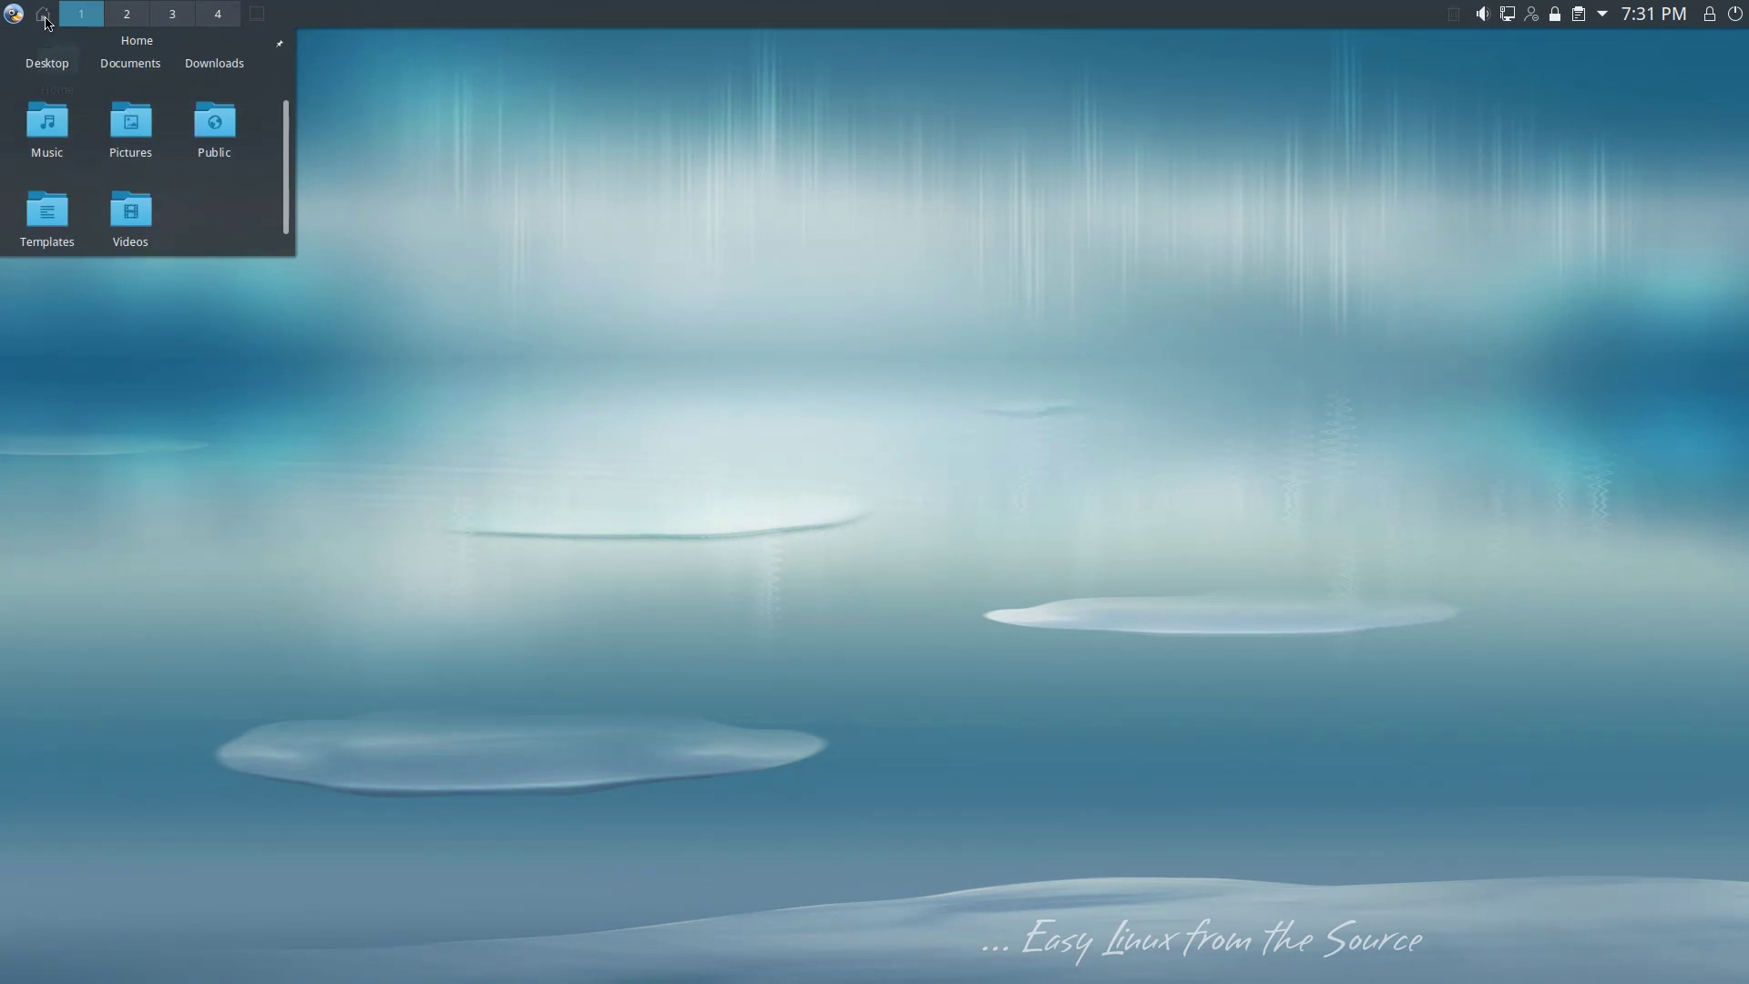
left_click(43, 13)
Step: Open Home in Dolphin, check the empty Documents folder, go back, and close Dolphin
left_click(50, 68)
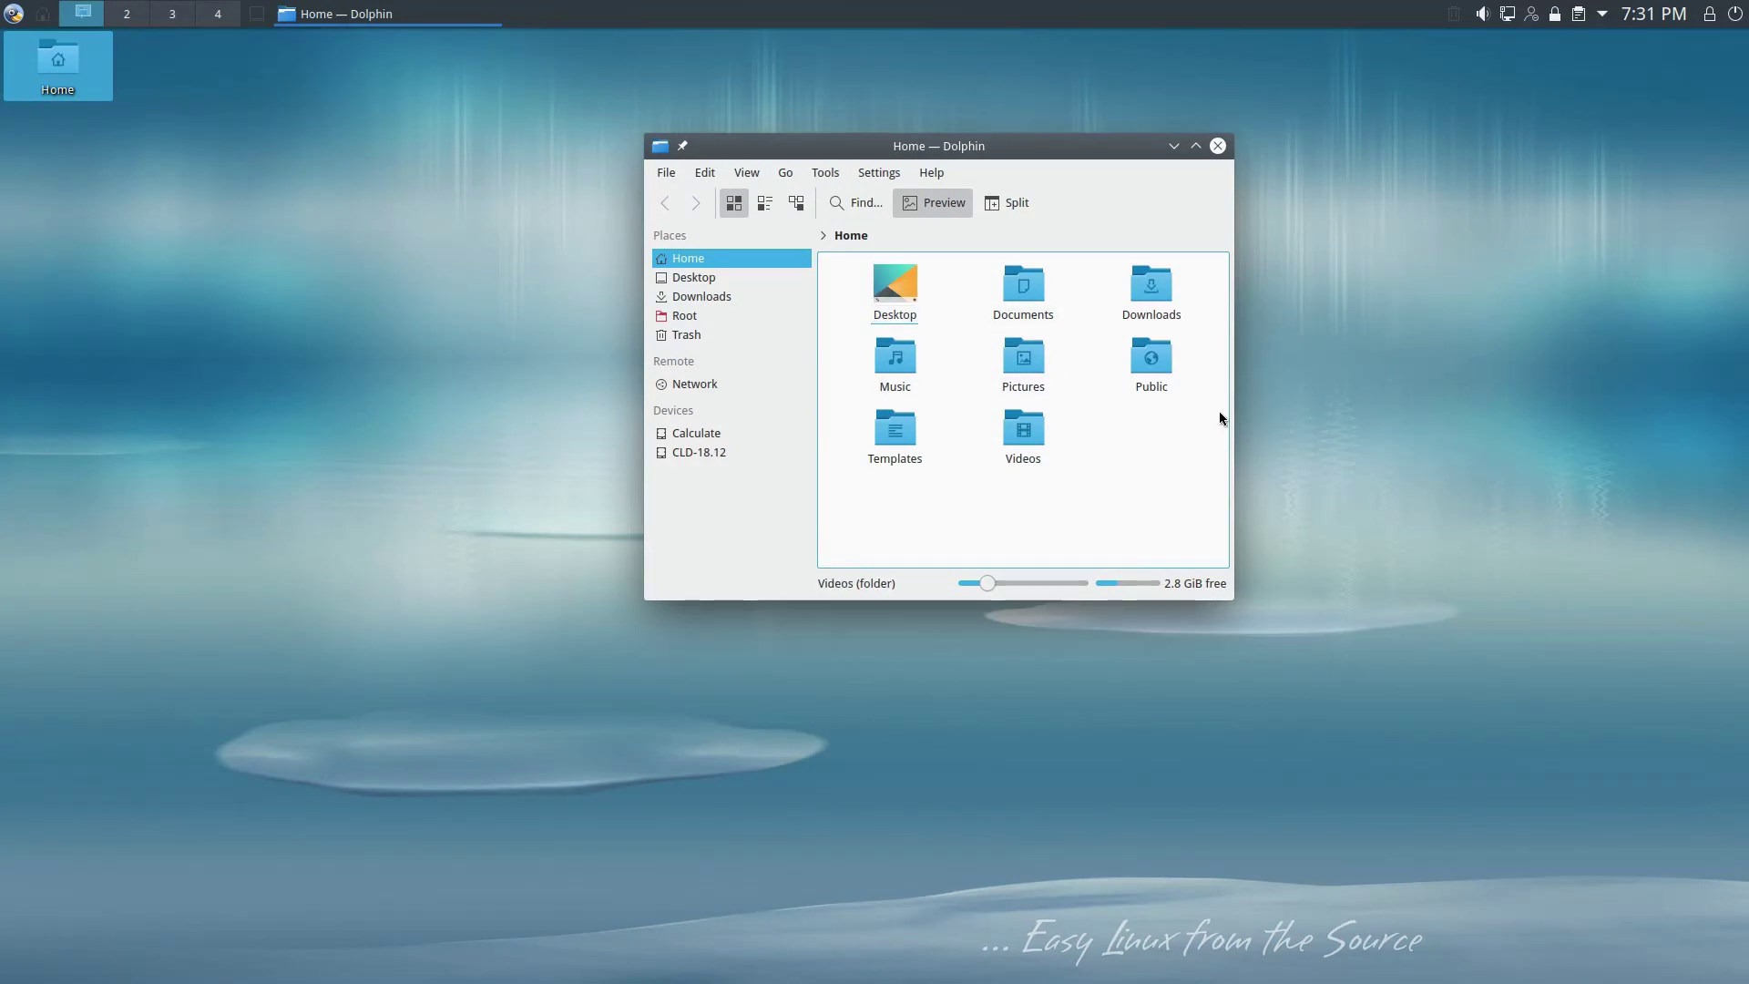
left_click(1032, 315)
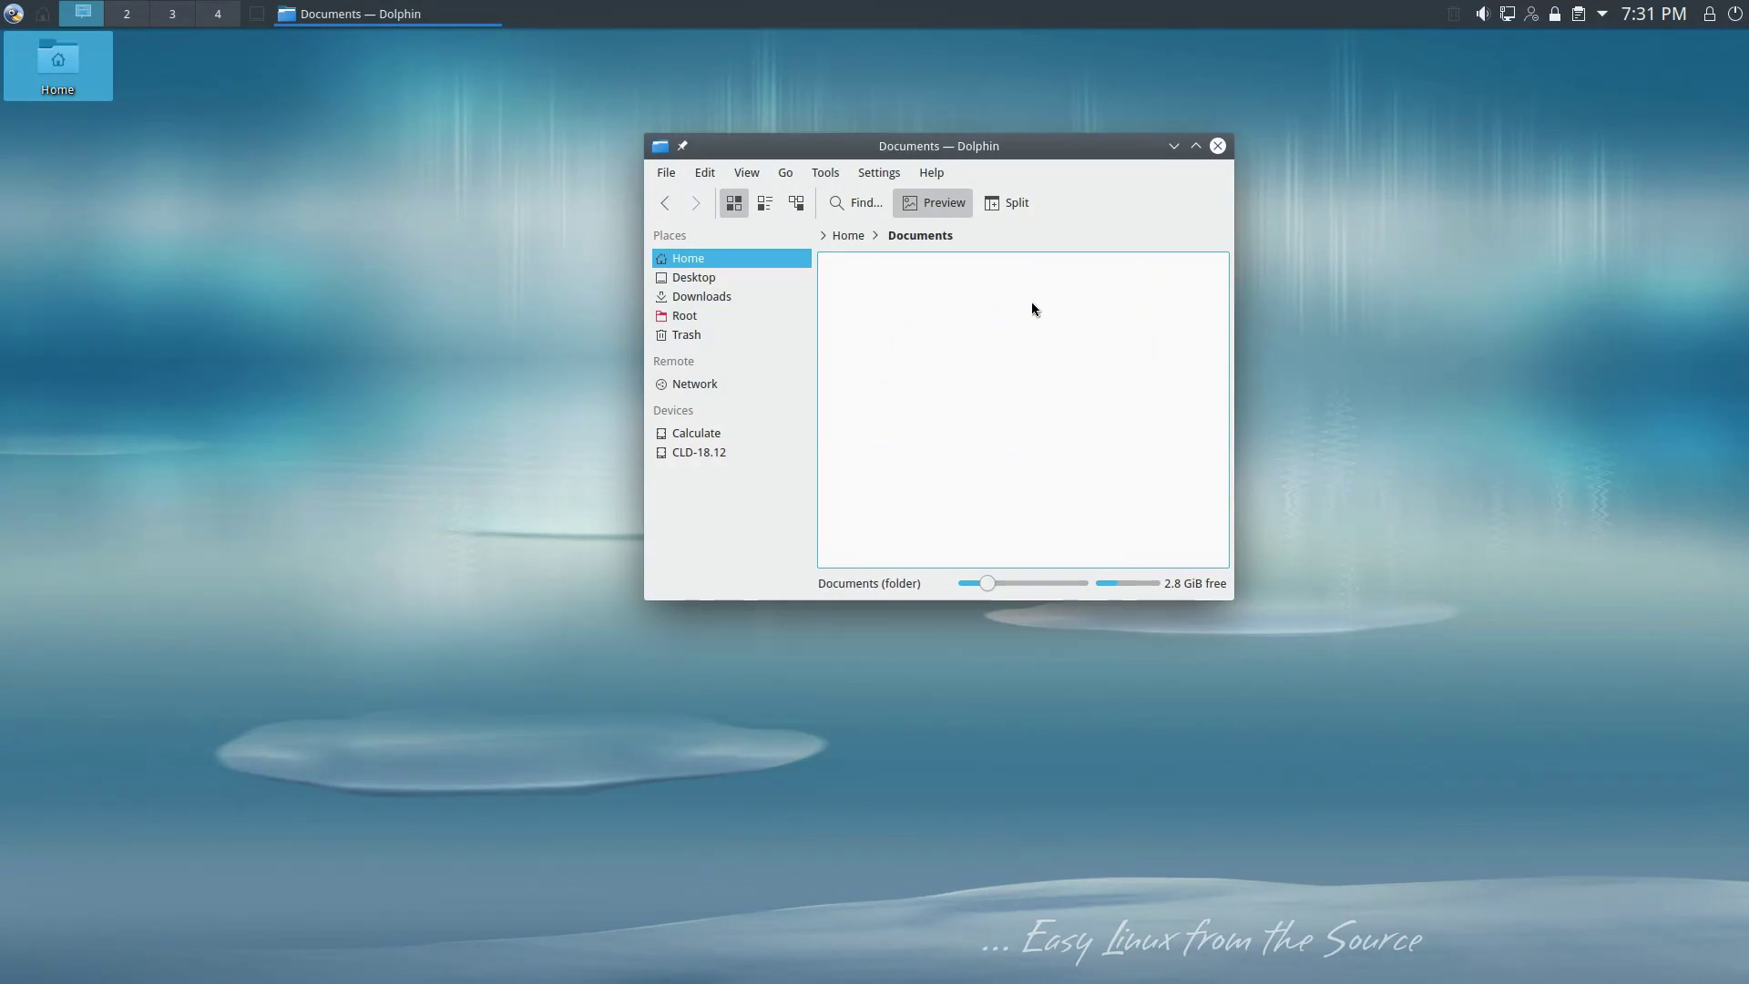
left_click(843, 239)
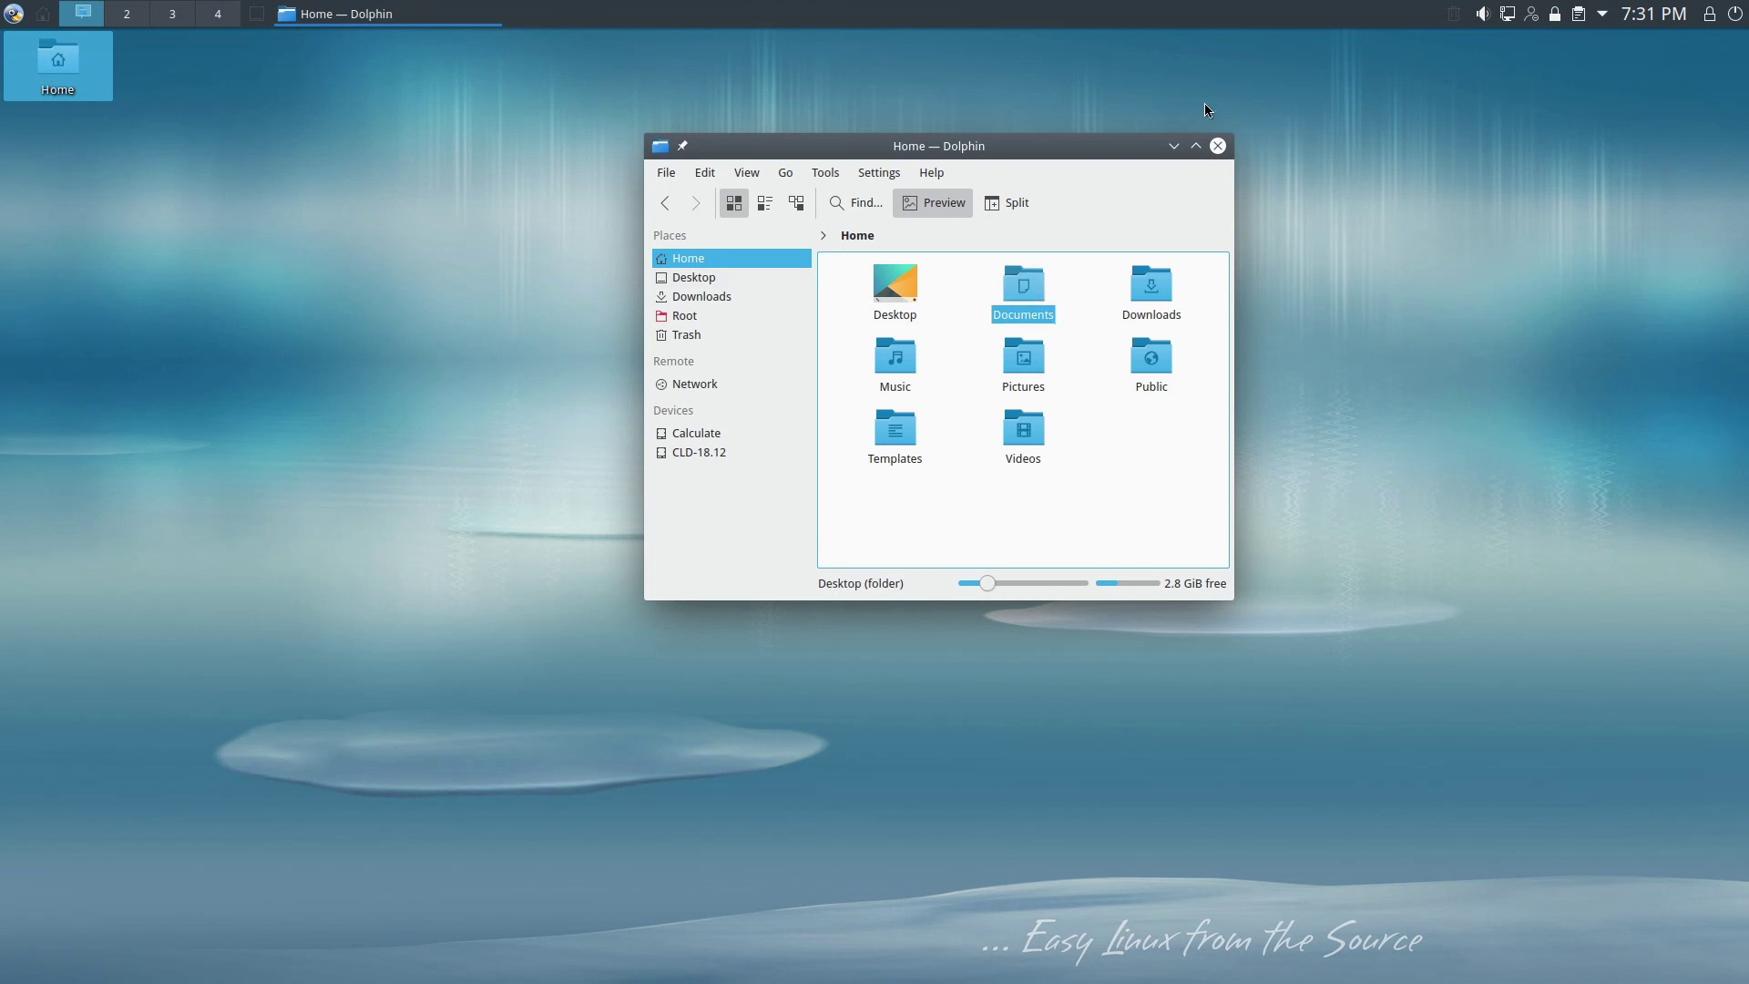
left_click(1218, 147)
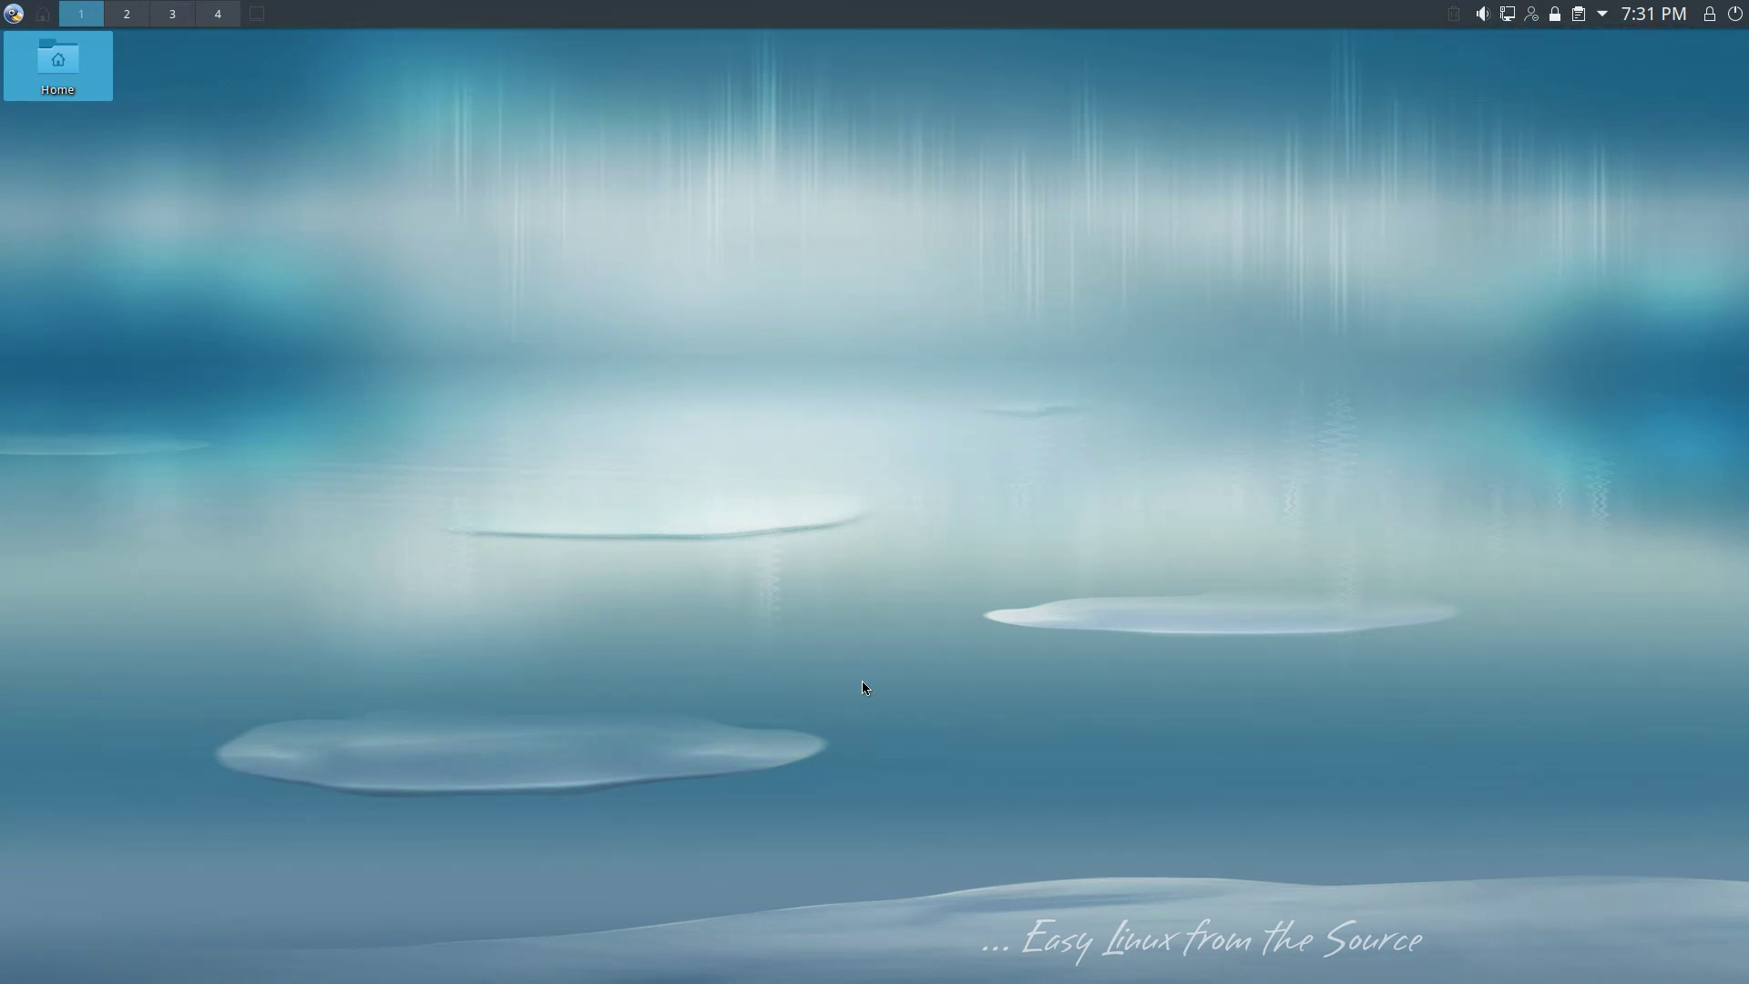
mouse_move(693, 976)
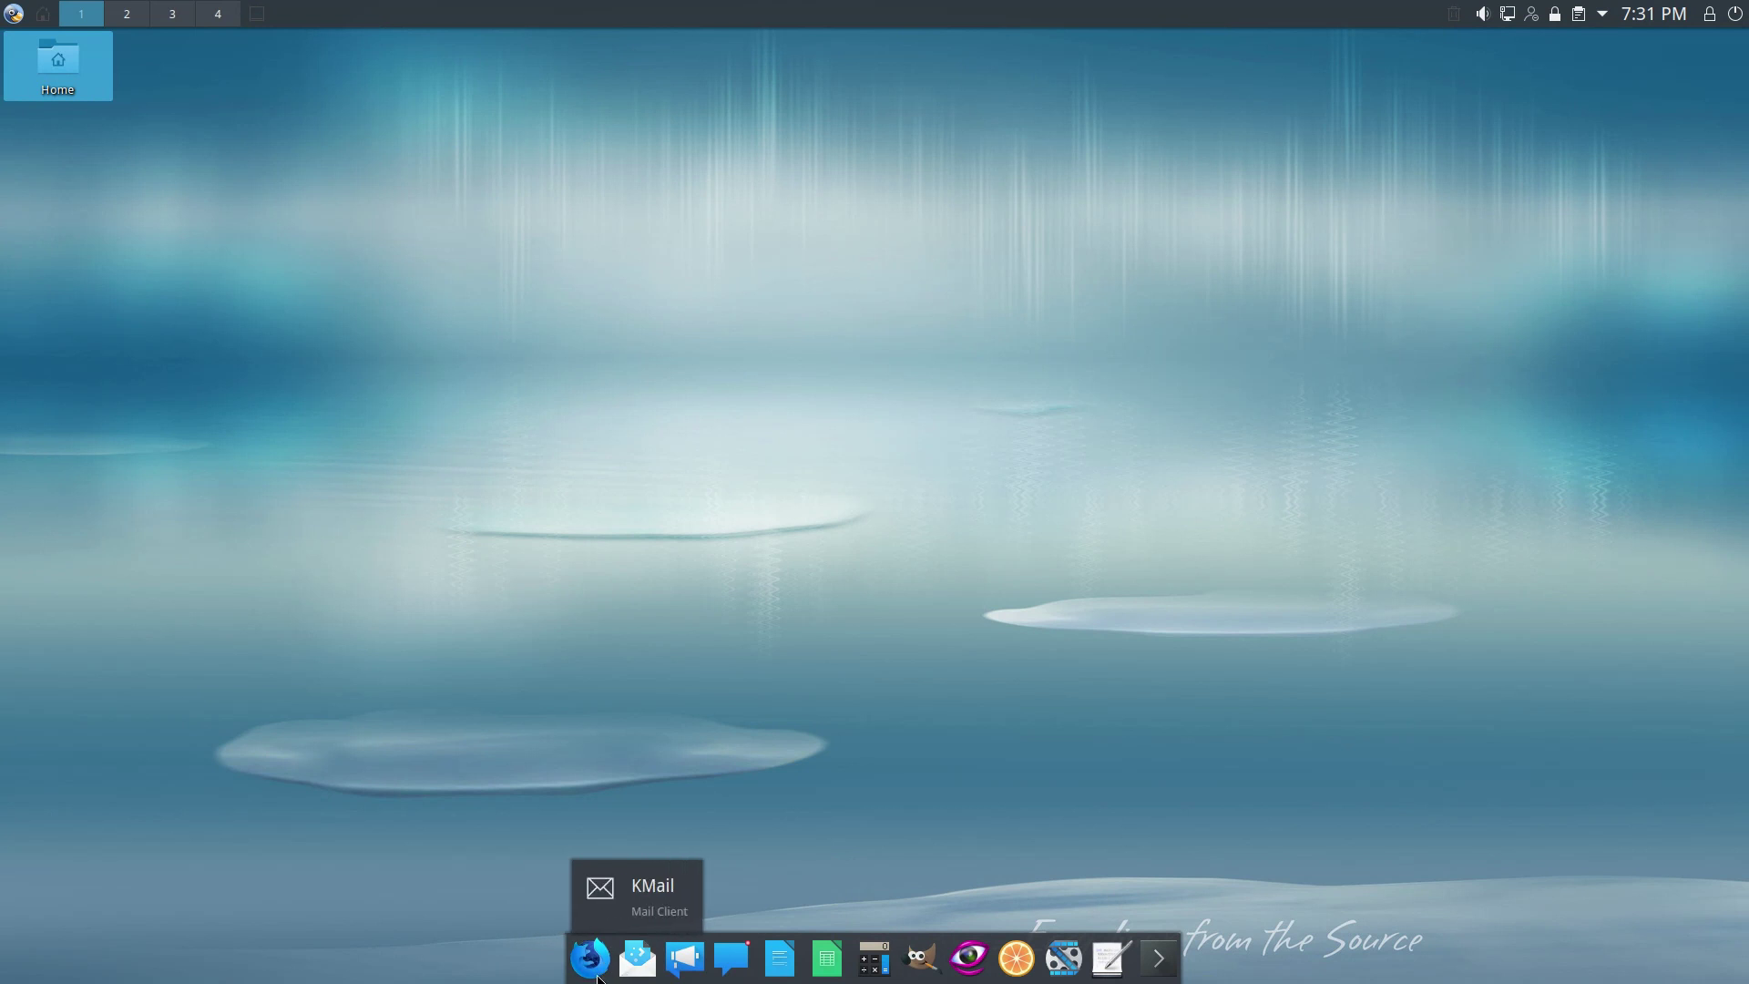
mouse_move(620, 978)
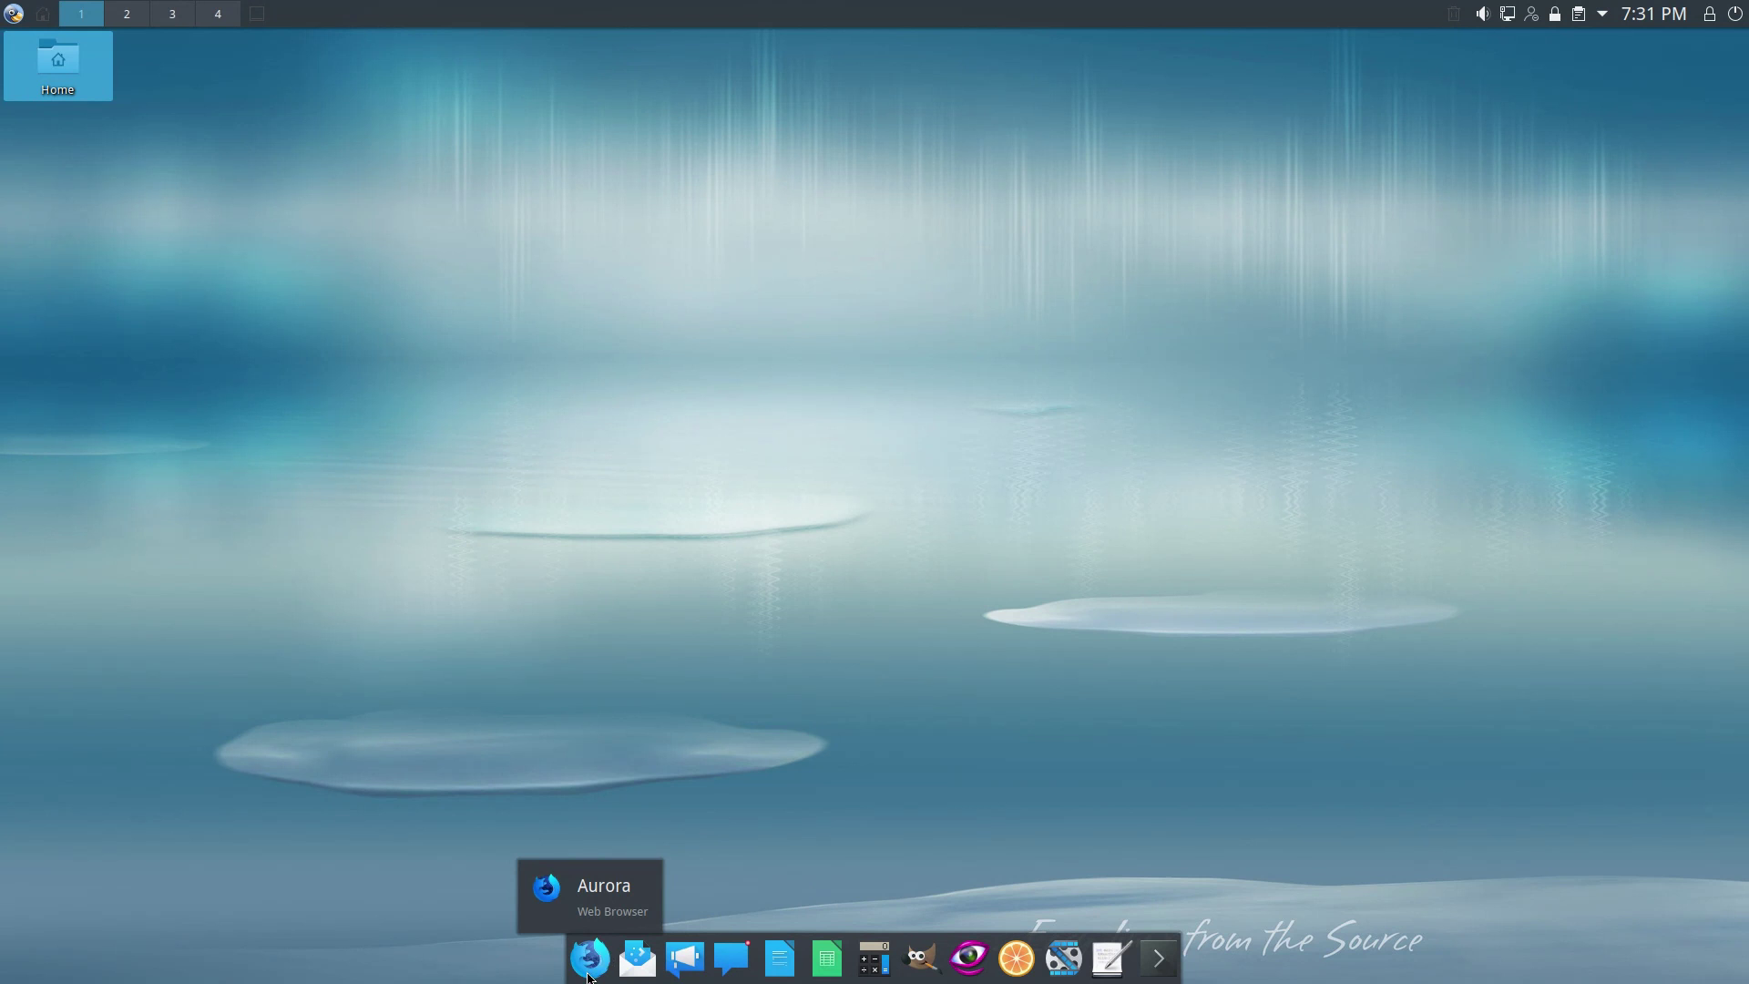
left_click(588, 974)
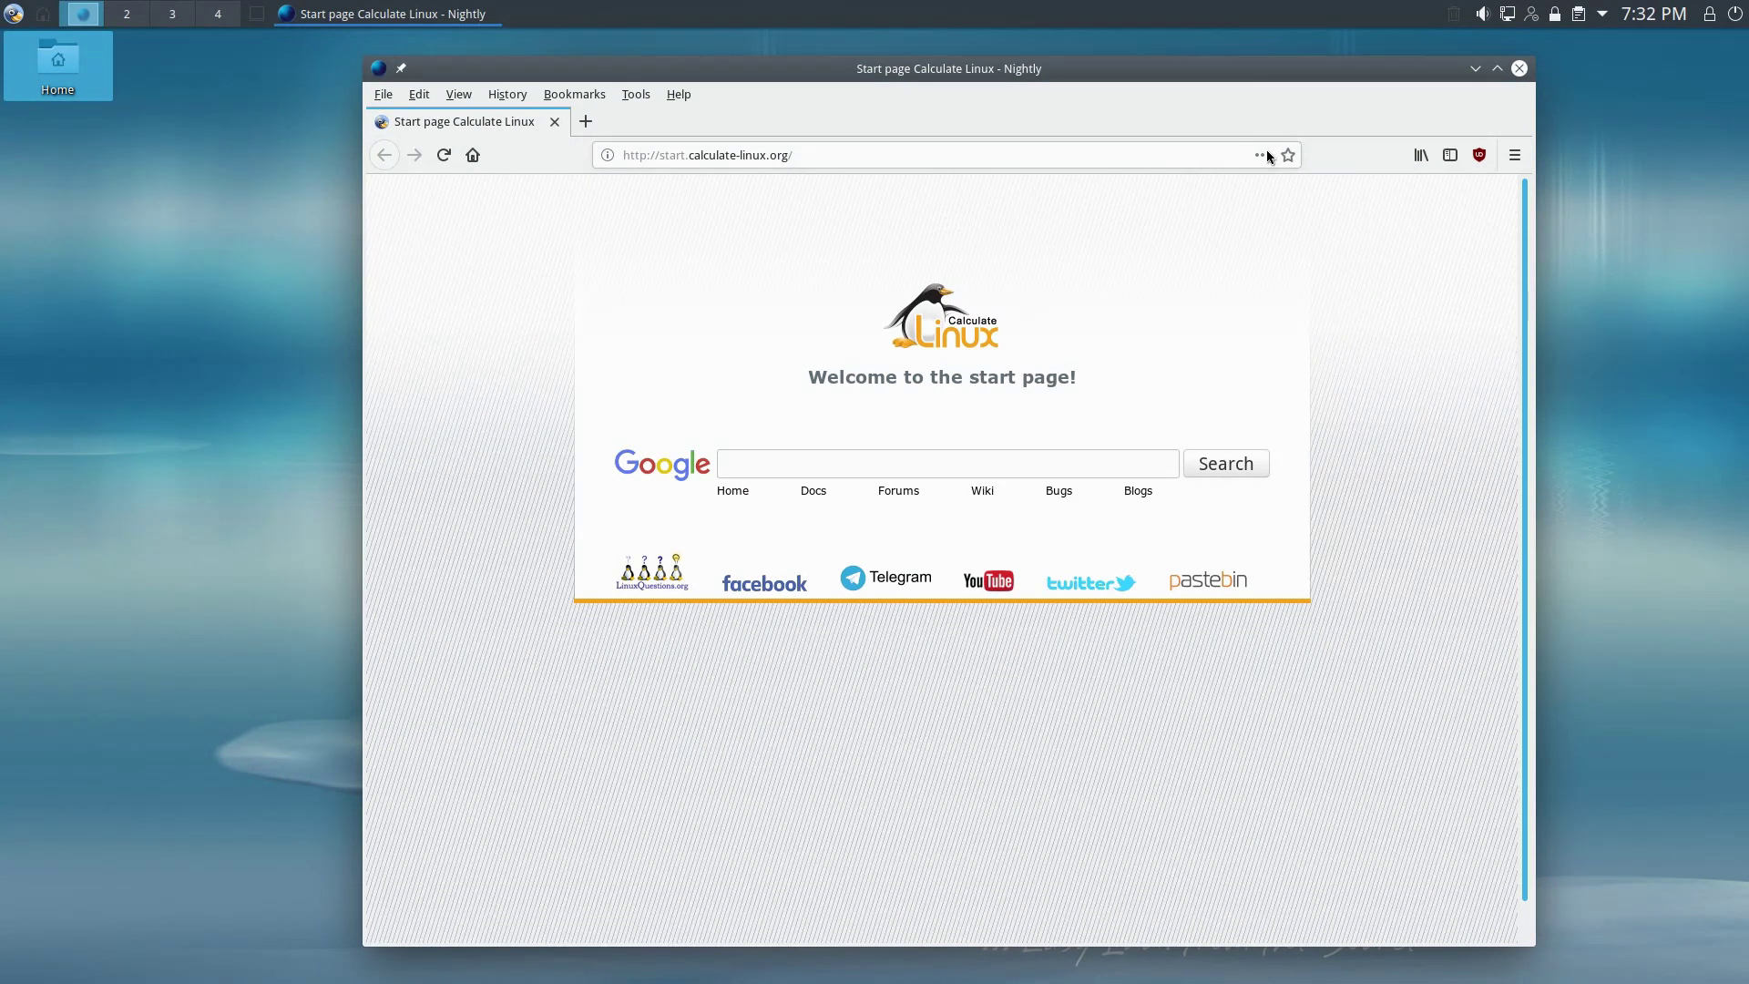
left_click(1519, 68)
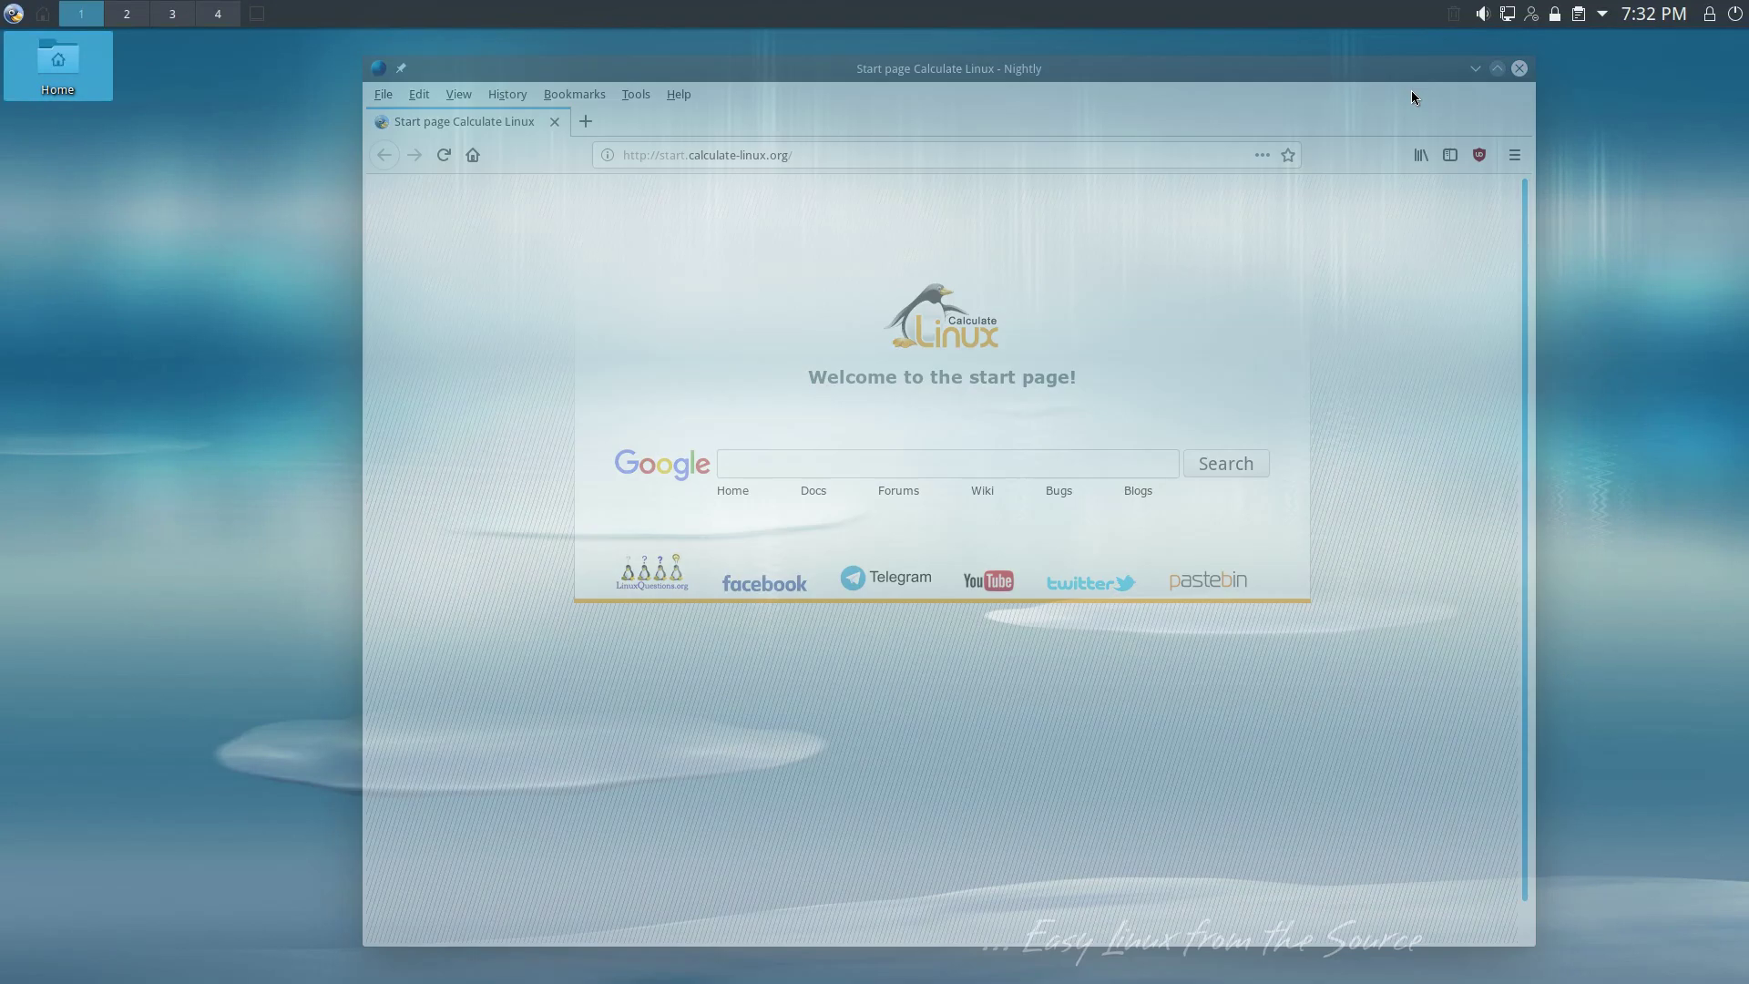
mouse_move(849, 980)
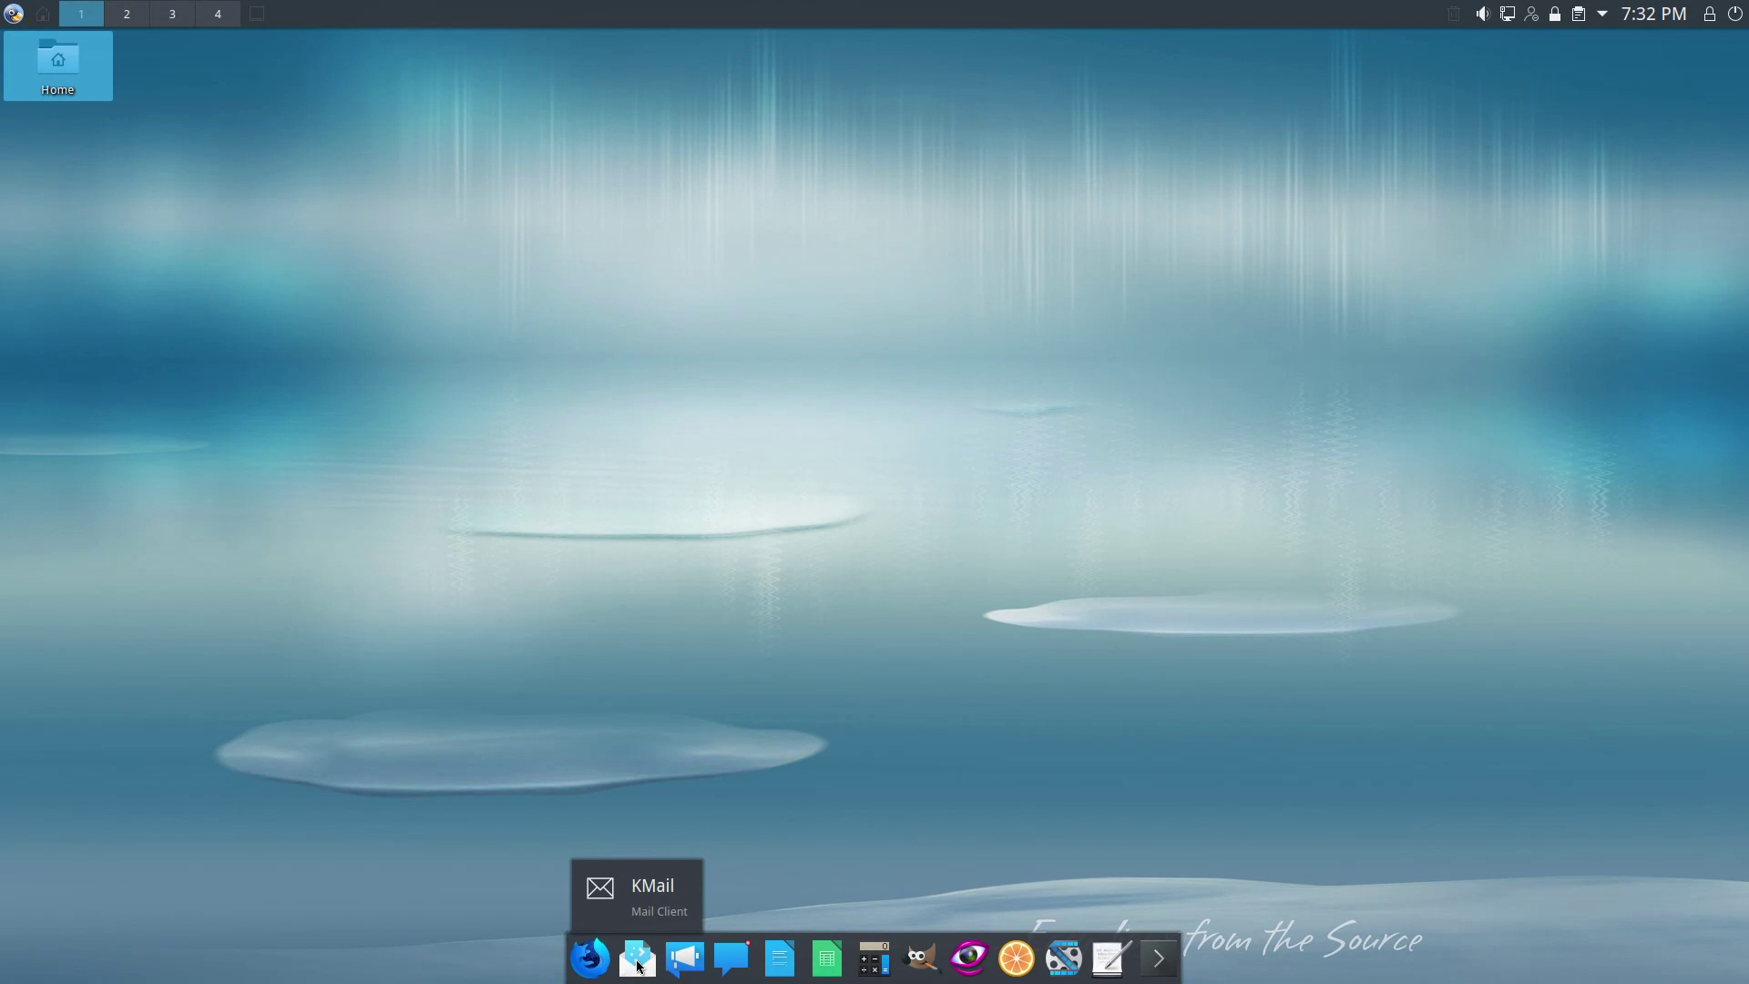
left_click(639, 965)
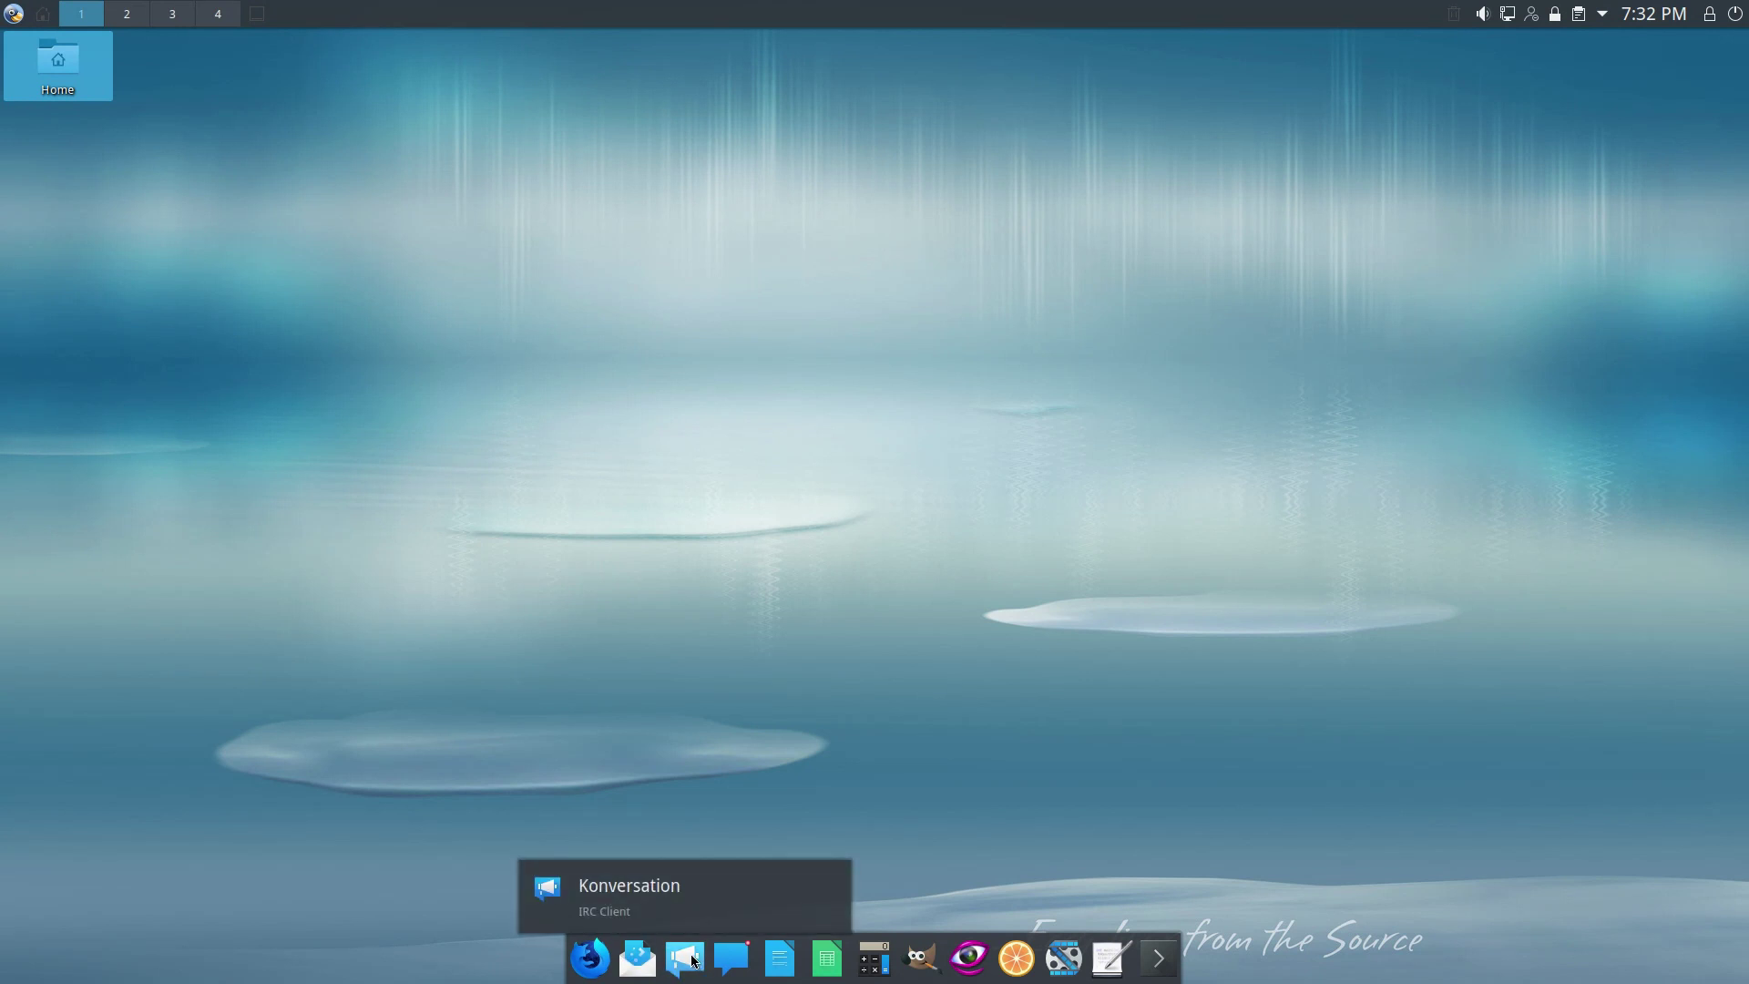
left_click(776, 958)
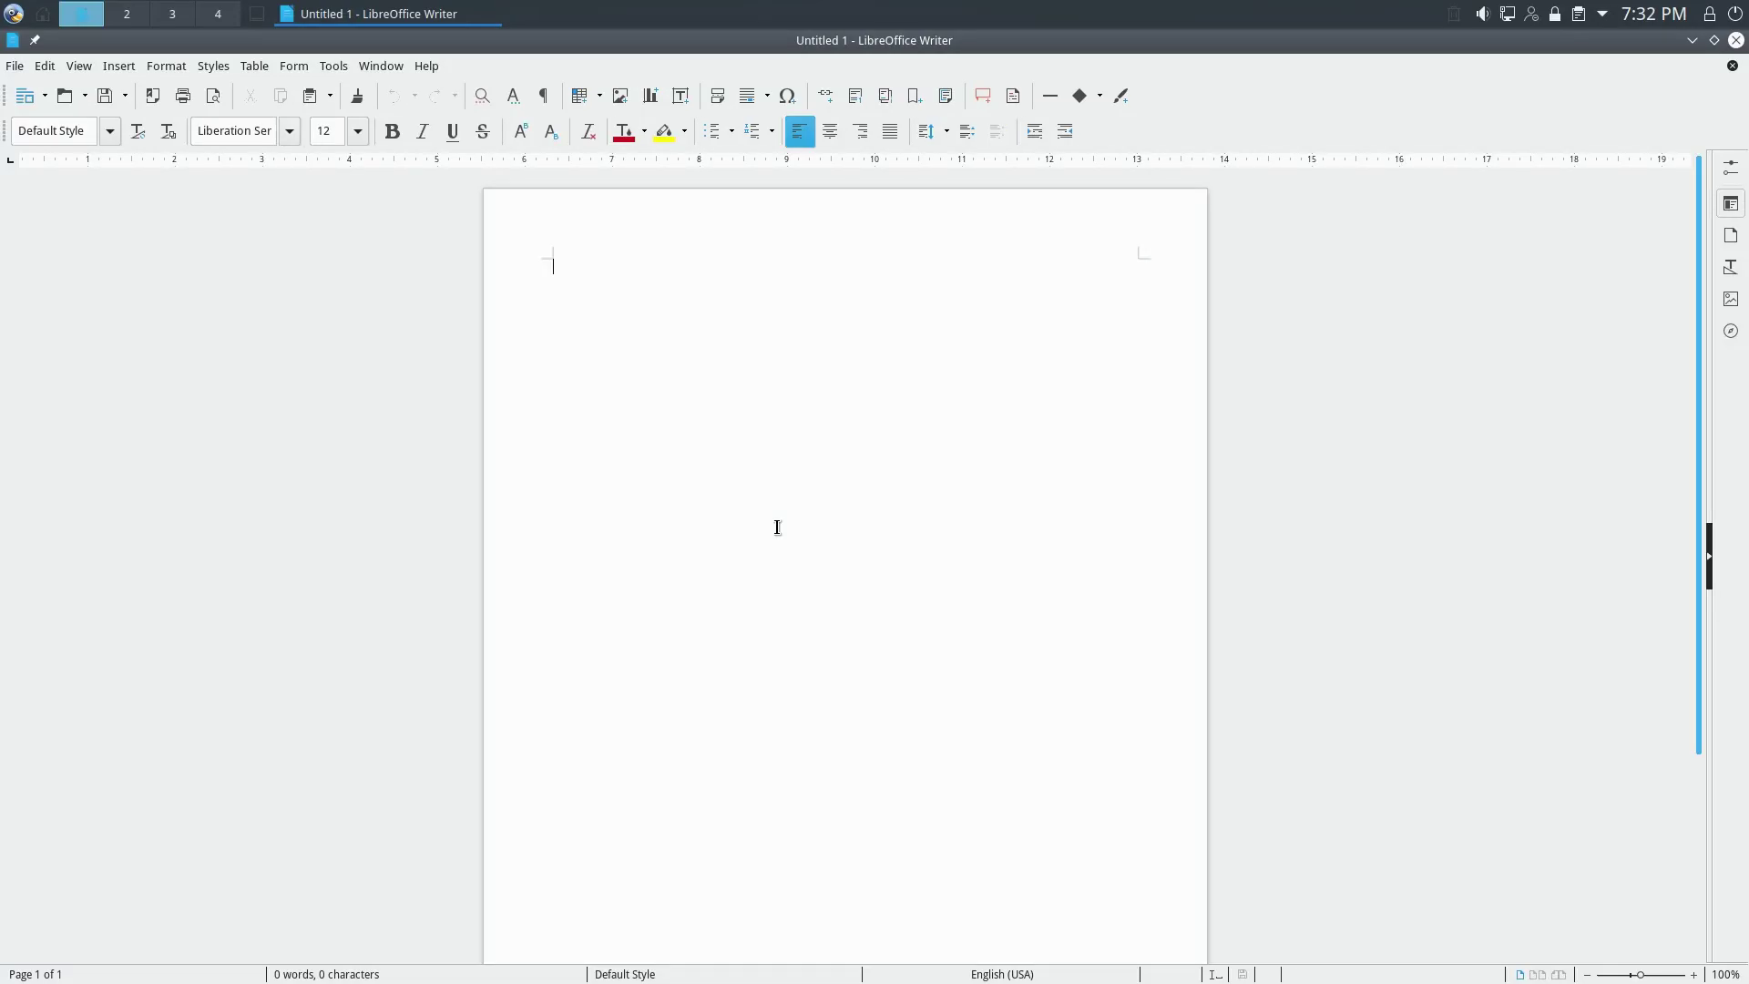
left_click(428, 67)
left_click(498, 300)
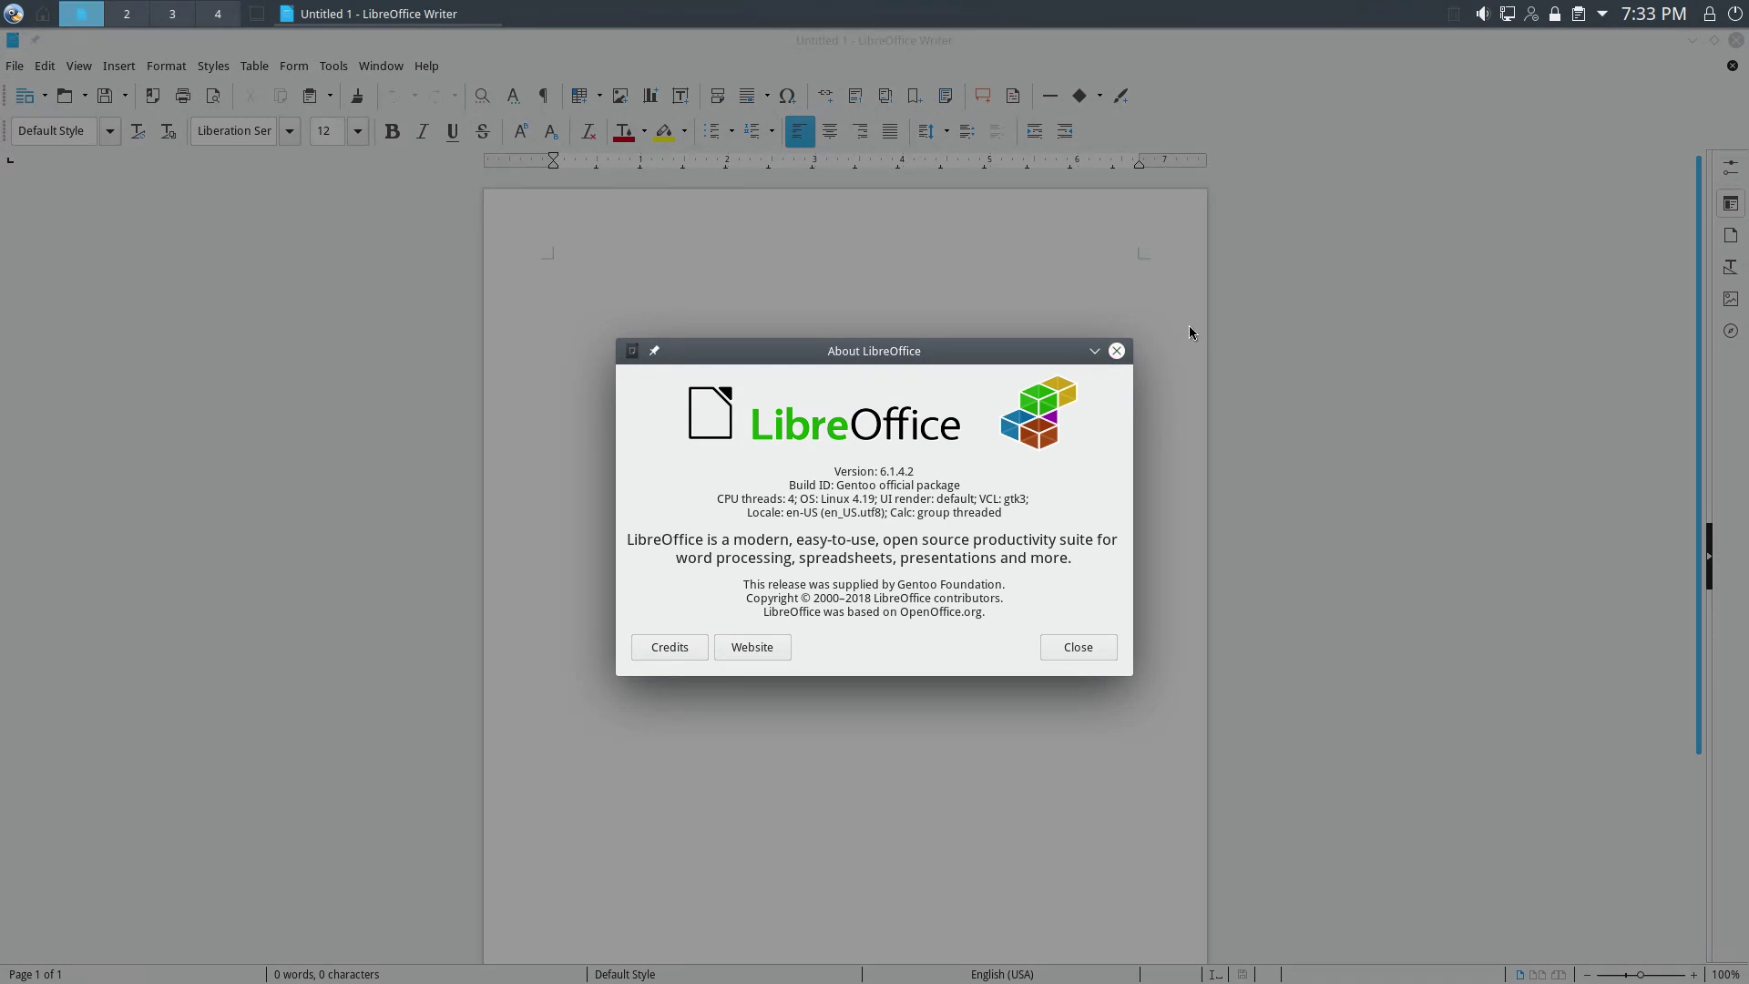
left_click(1116, 352)
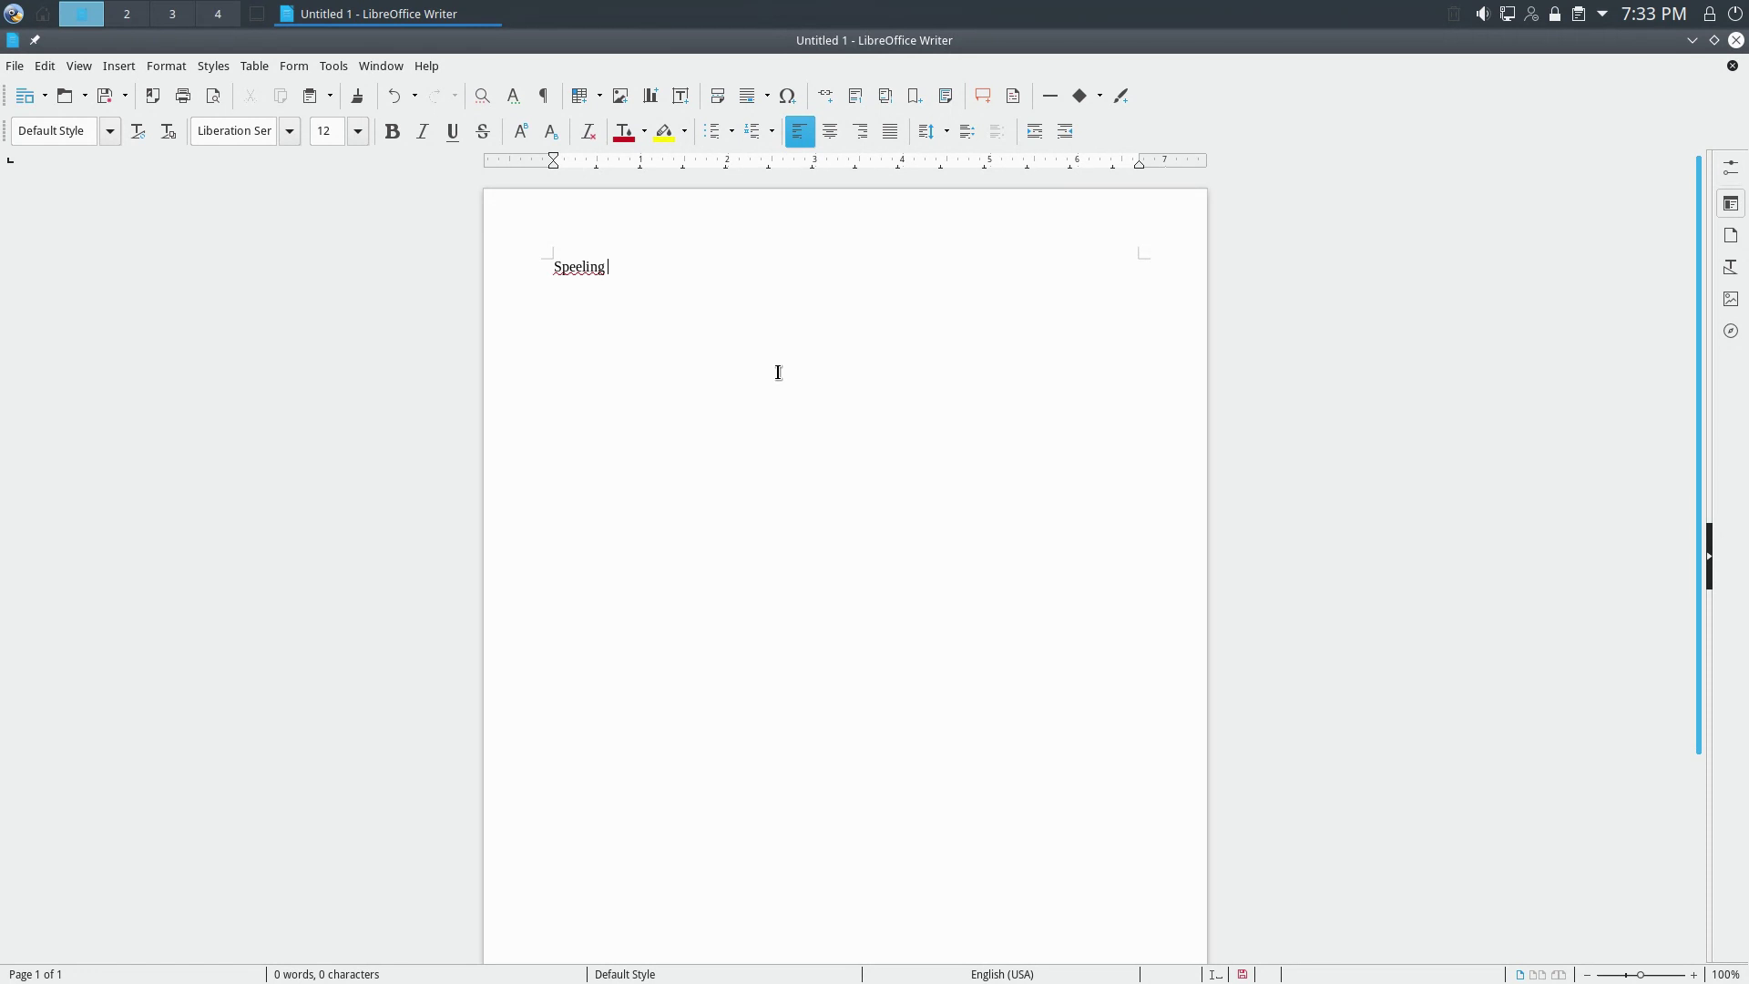
type("checker")
key("Return")
right_click(580, 269)
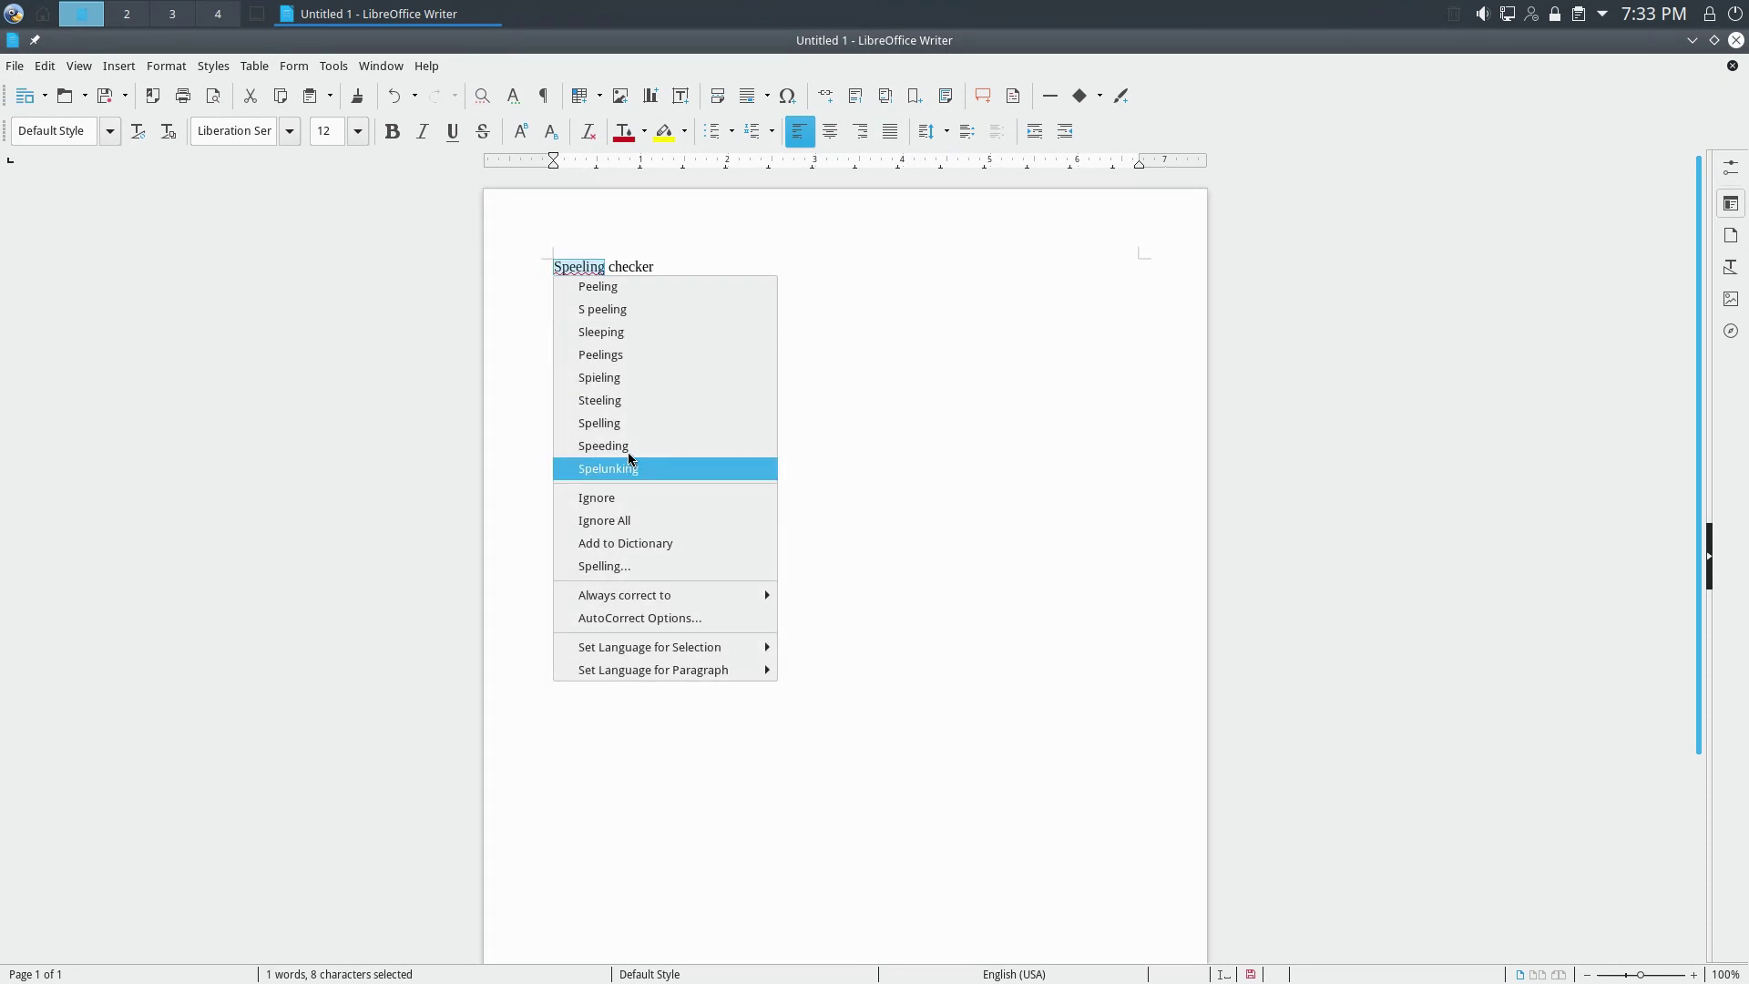
left_click(626, 422)
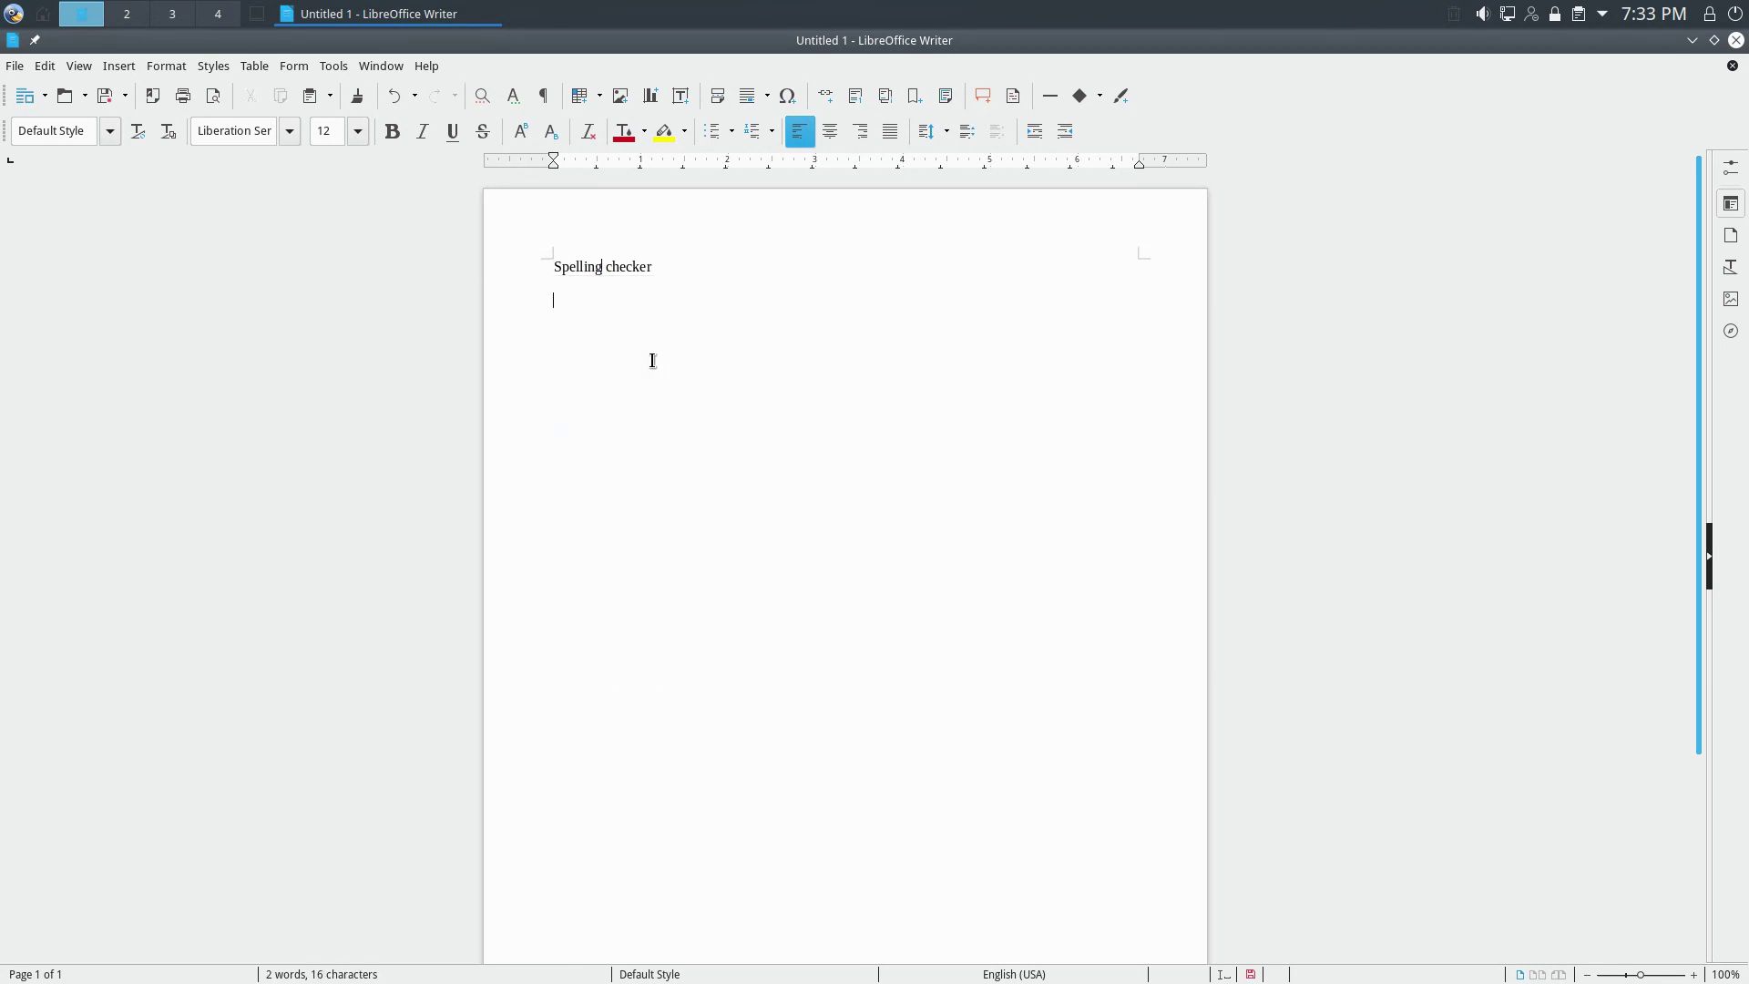
right_click(578, 266)
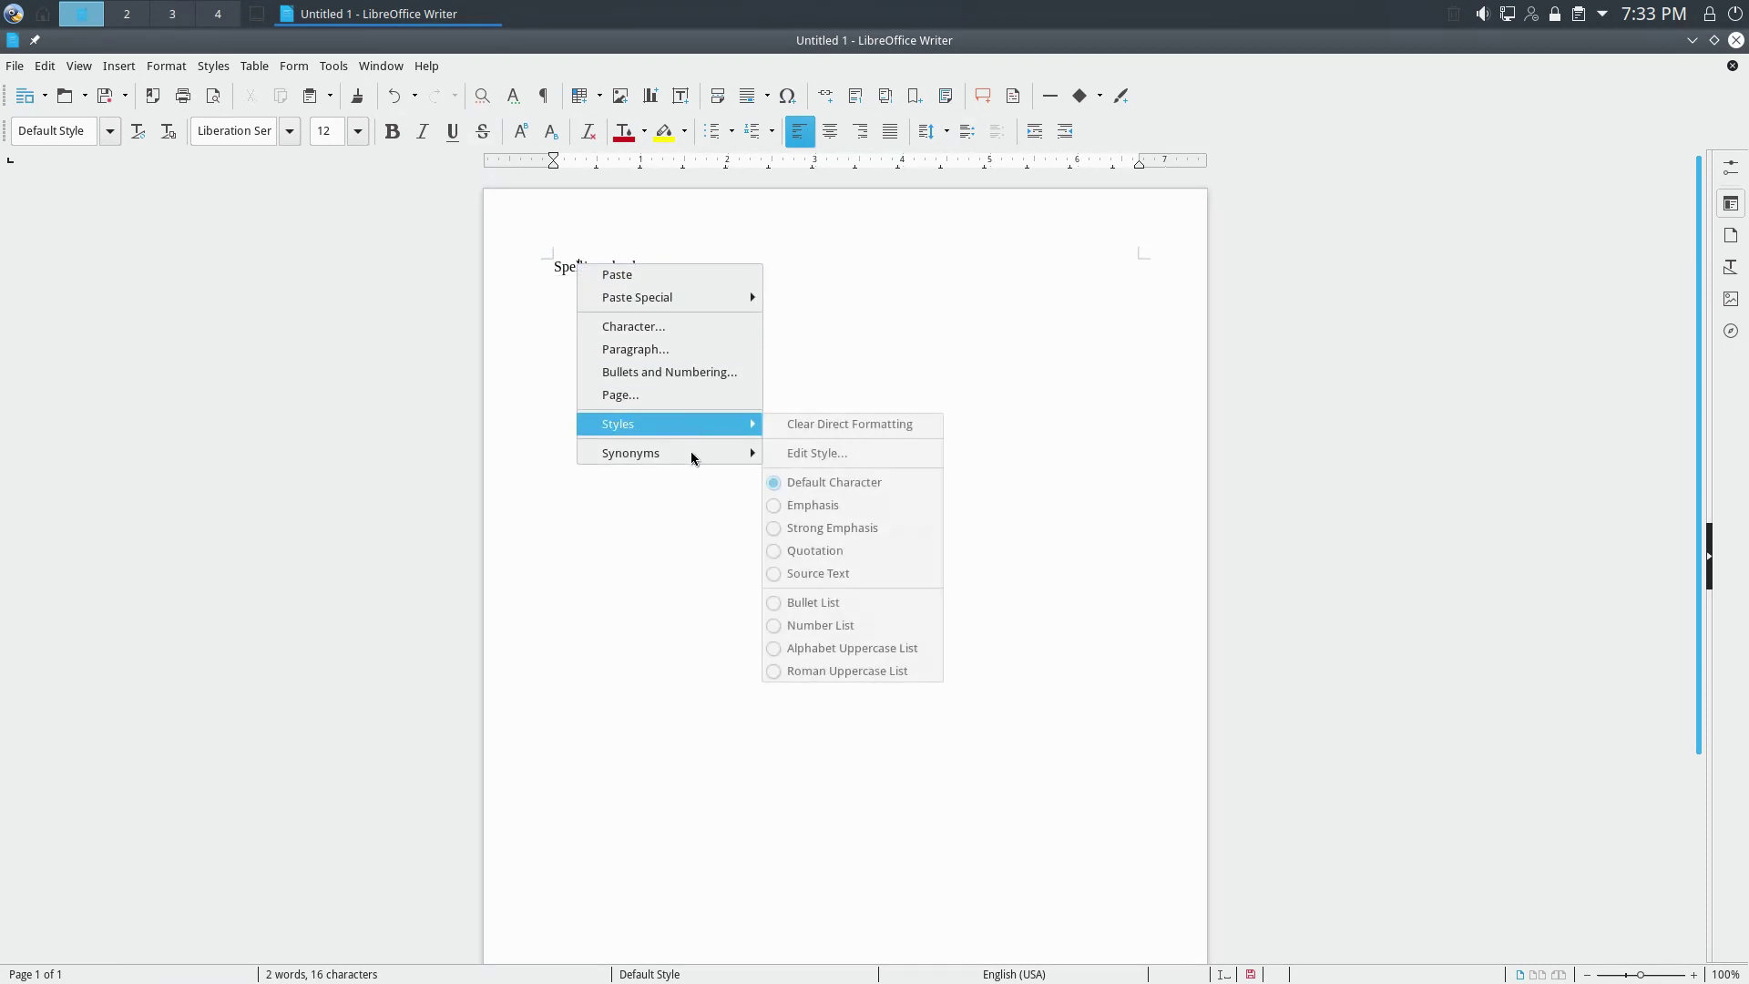
mouse_move(692, 457)
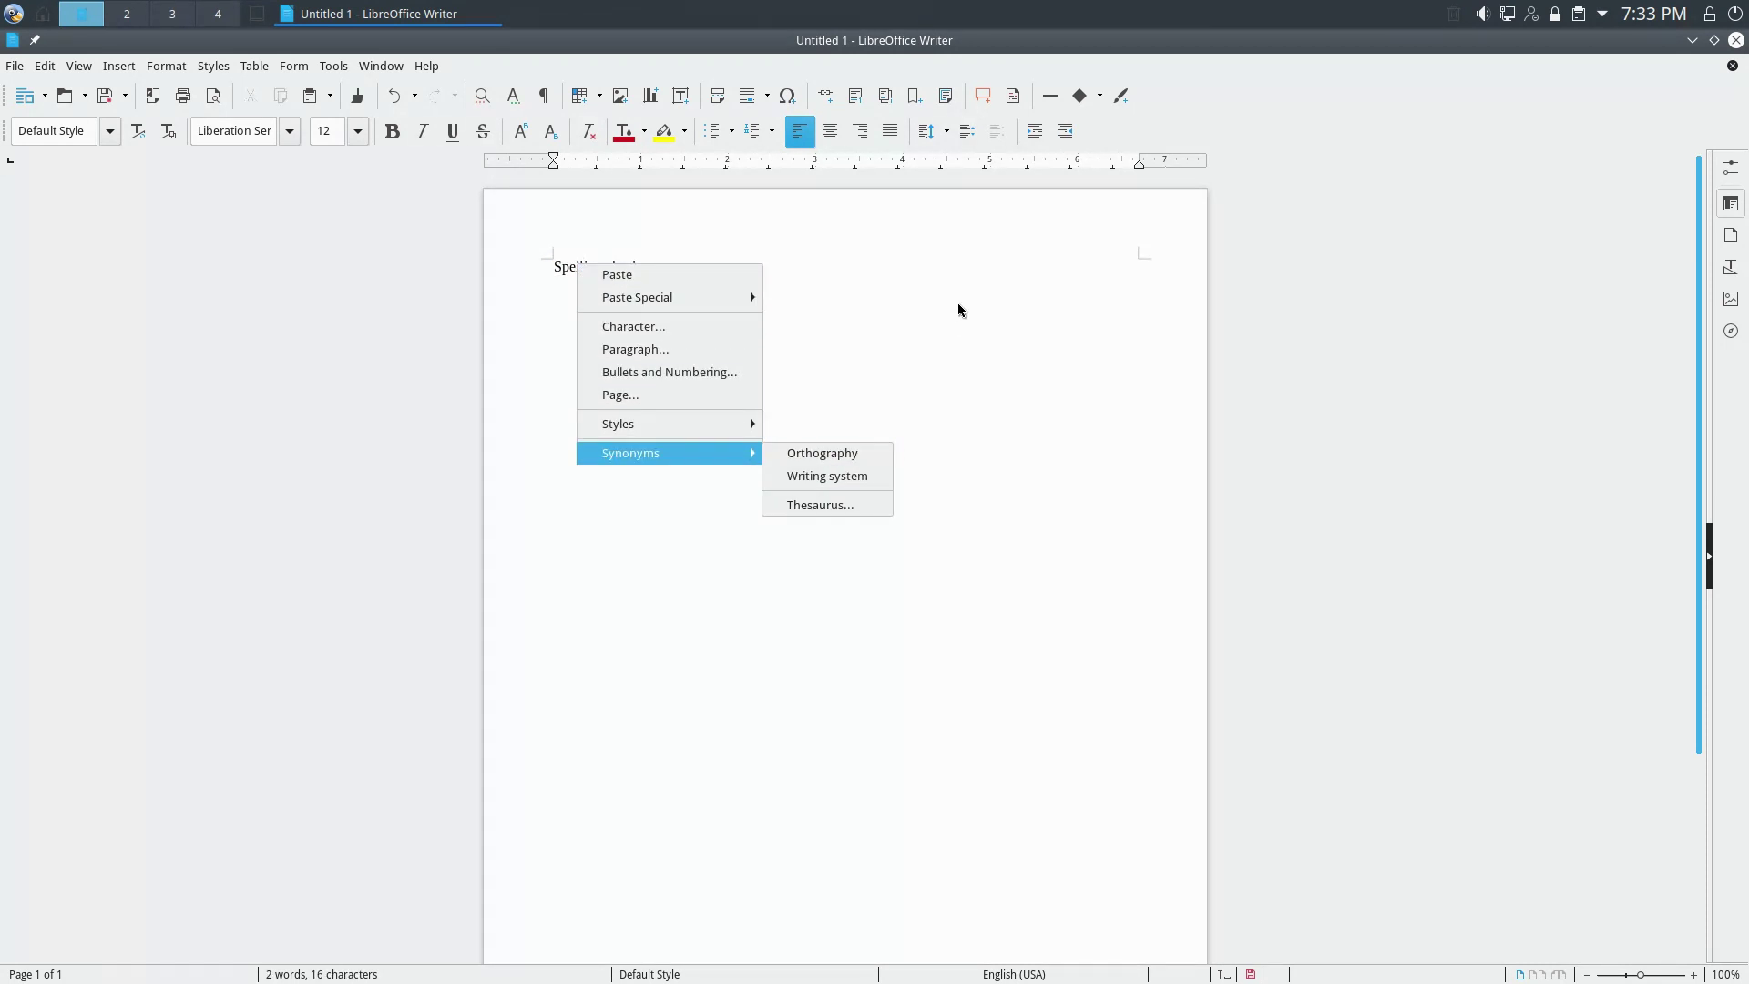
left_click(711, 207)
left_click(1736, 40)
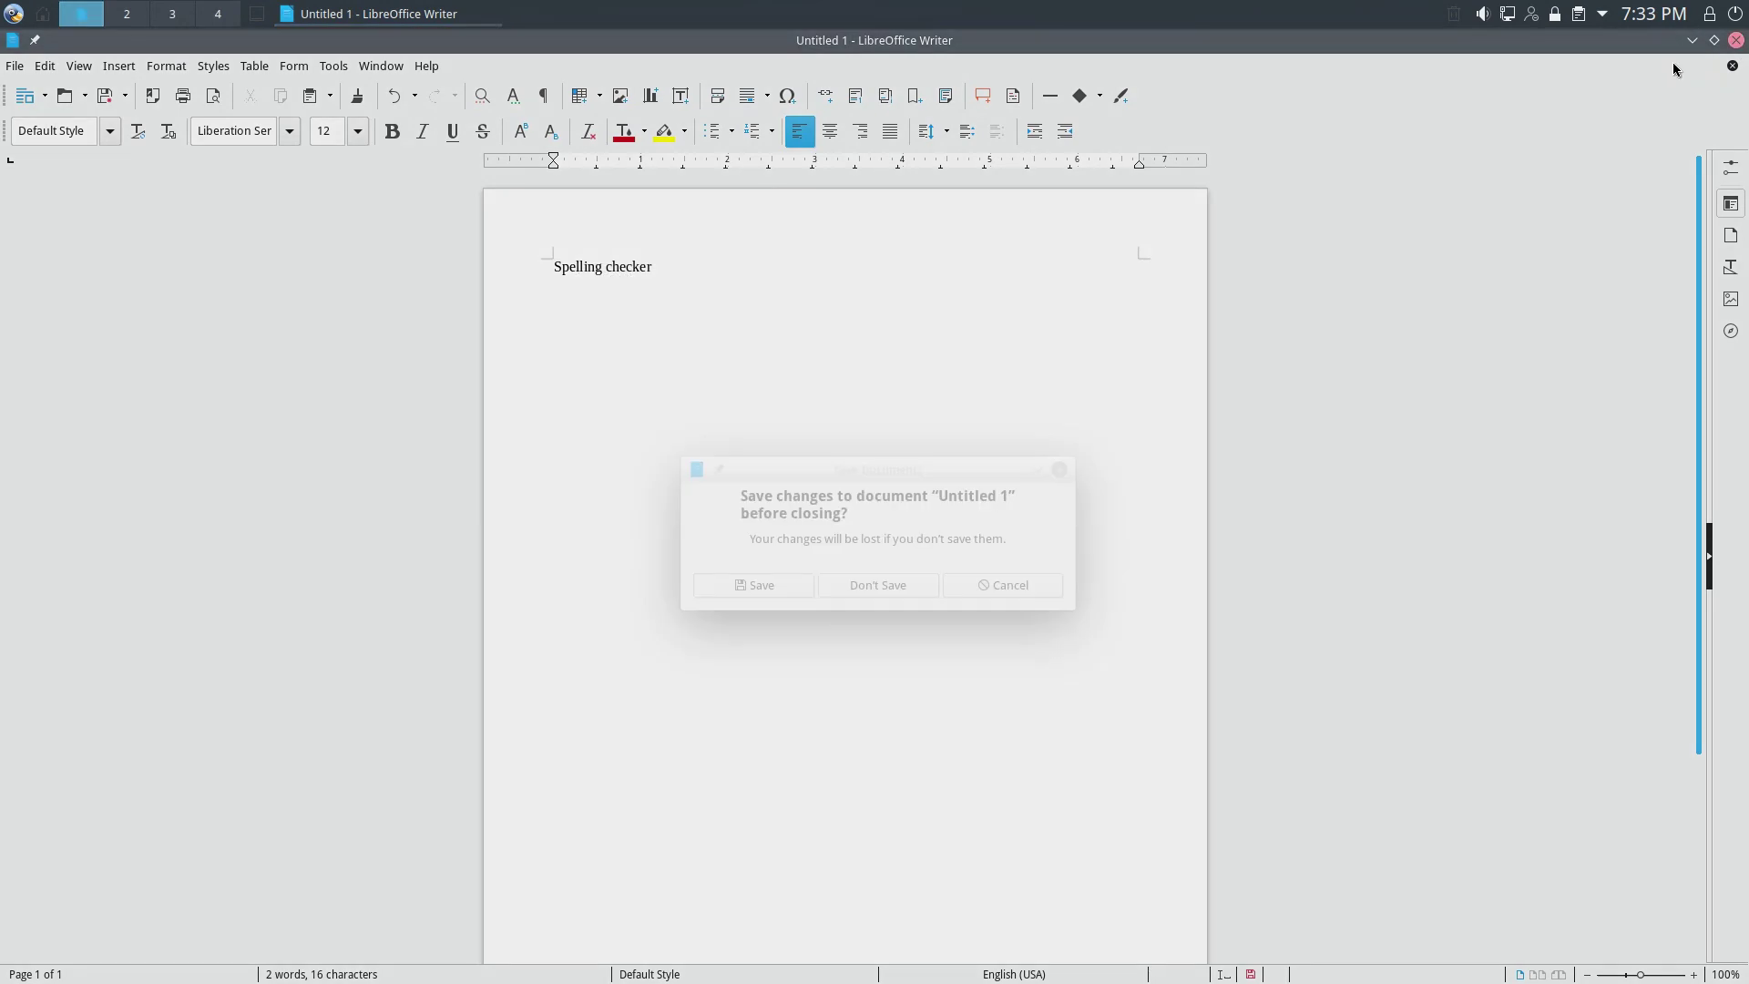
left_click(834, 584)
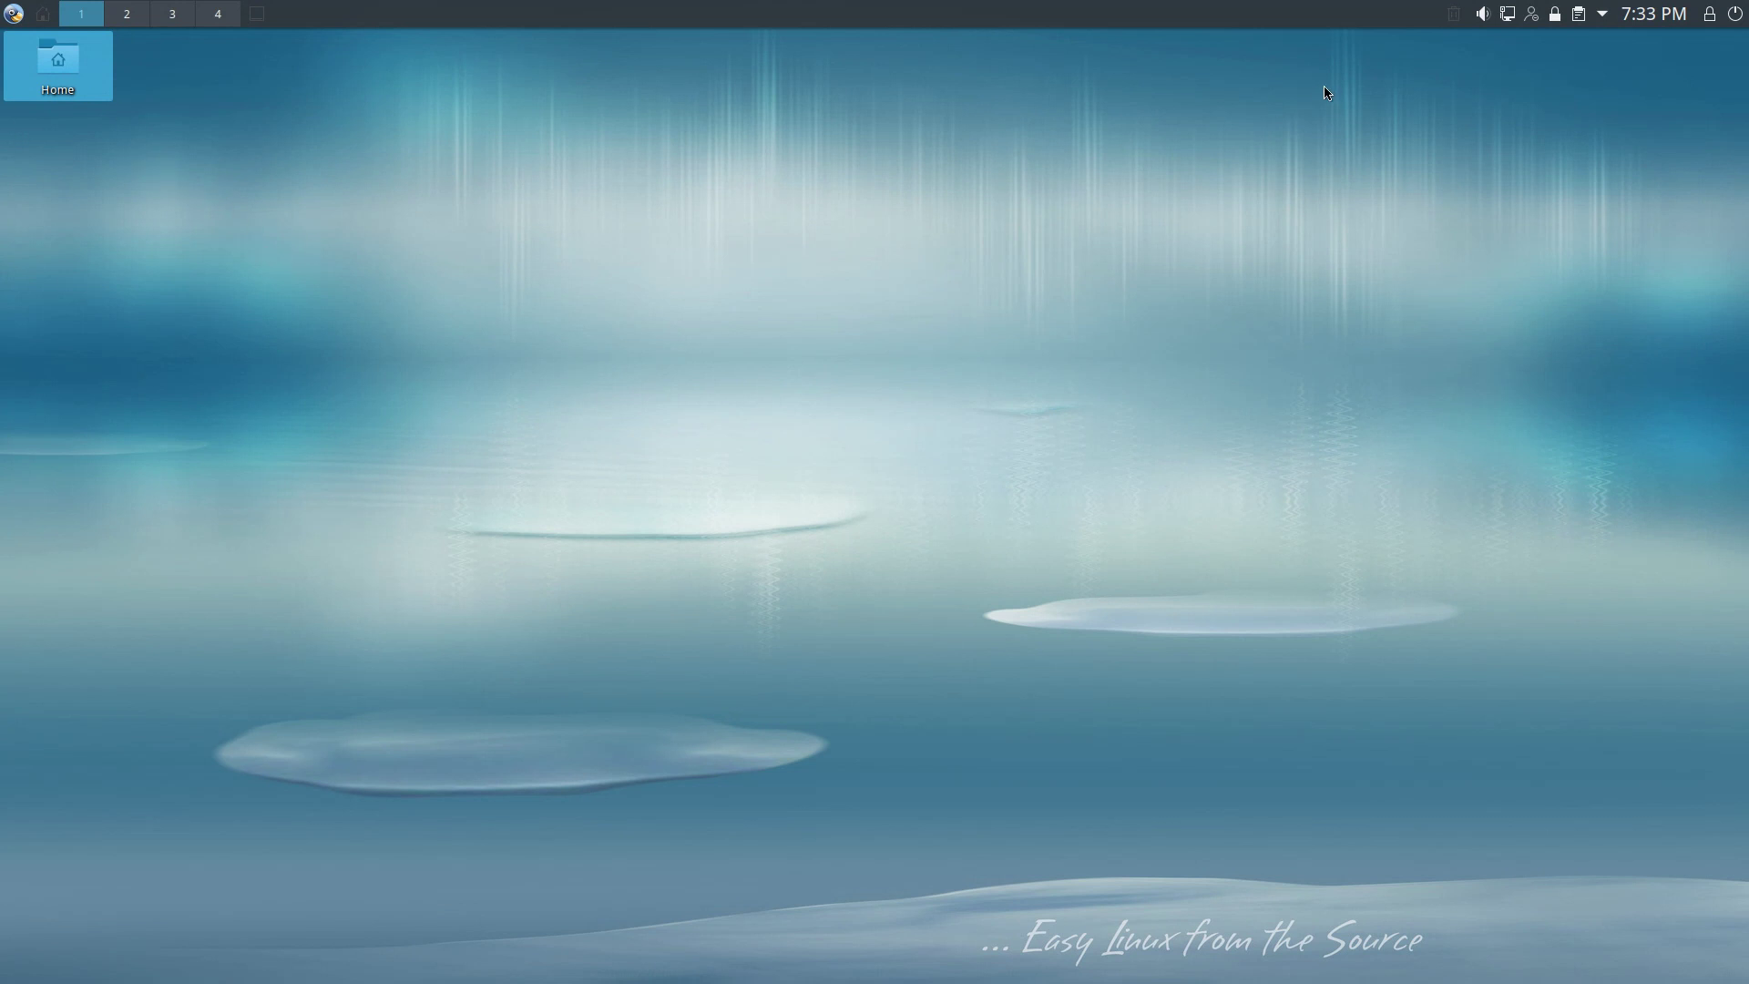
Step: Search the application launcher for 'fire', then dismiss the results
left_click(14, 13)
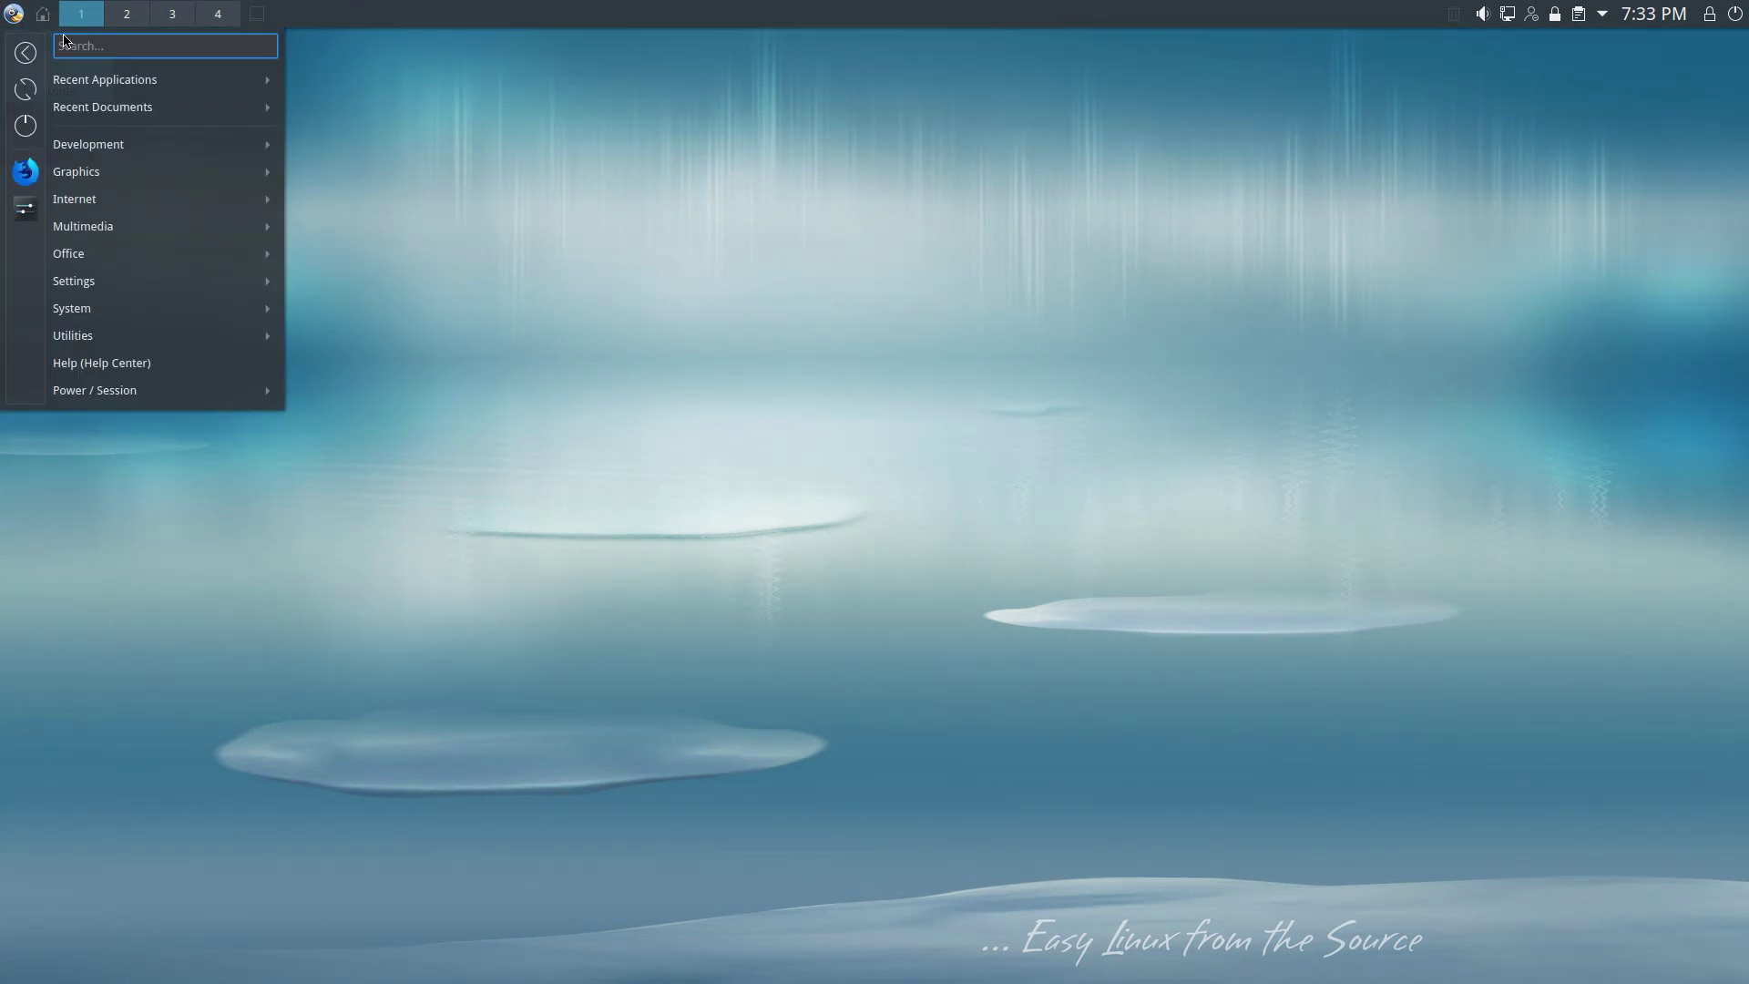
mouse_move(113, 151)
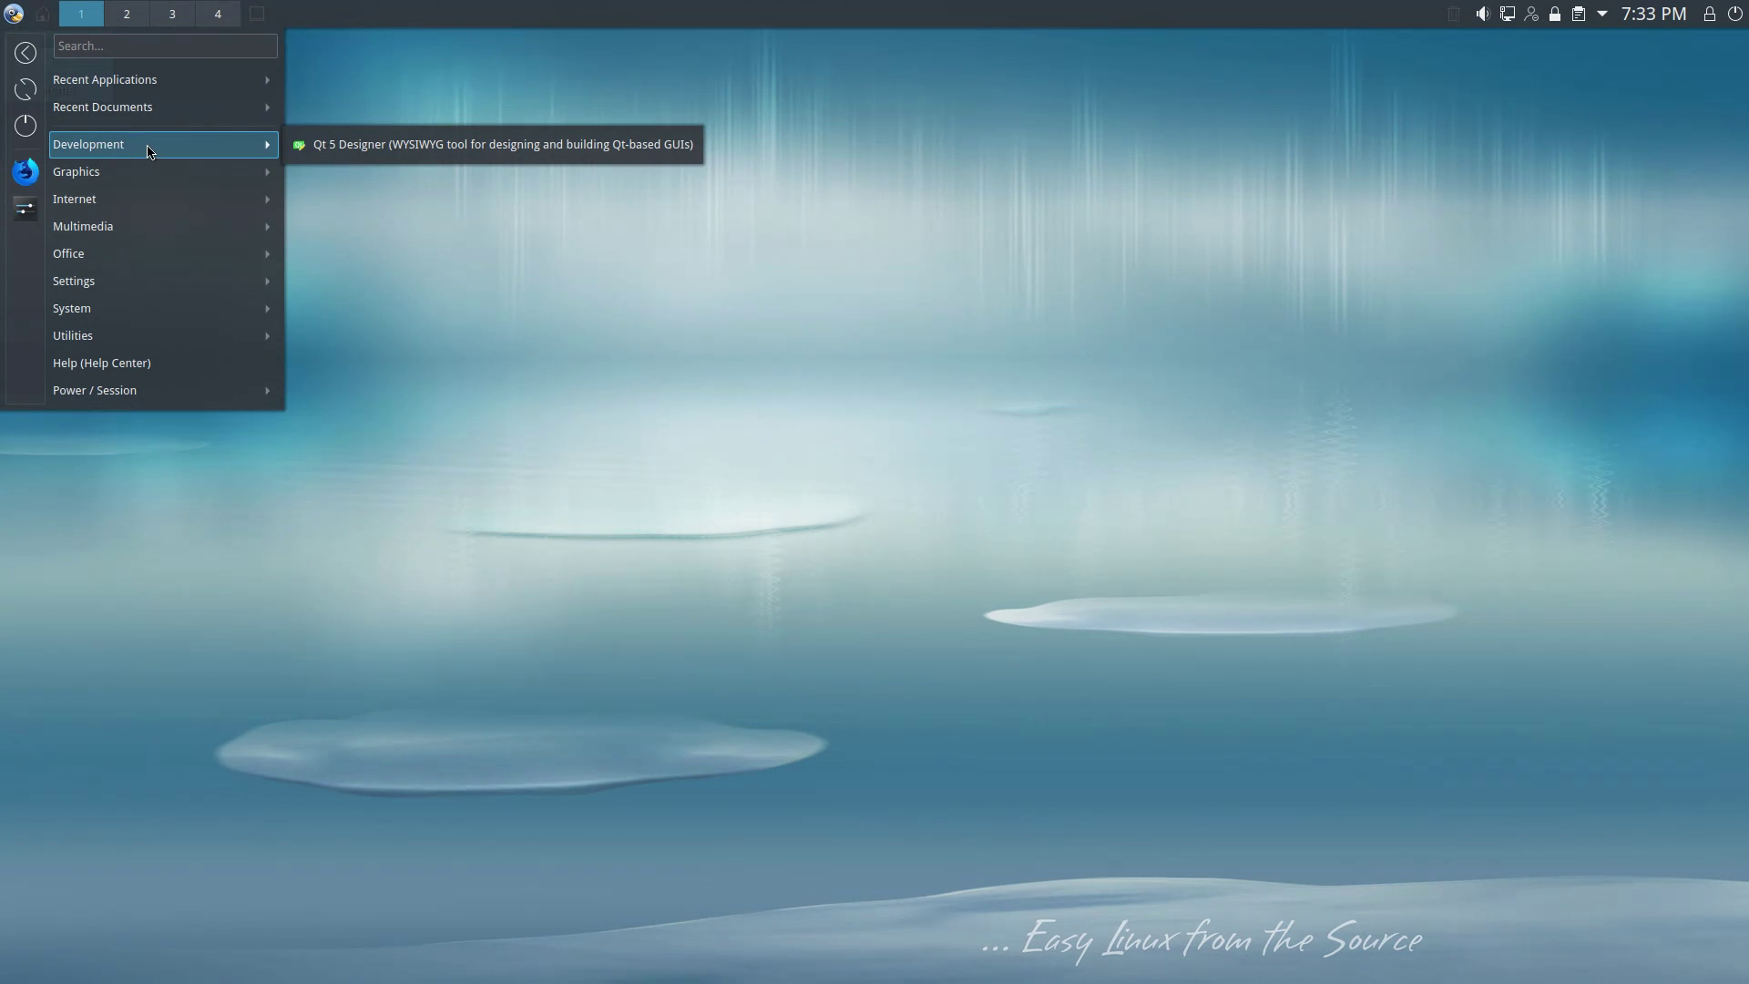
type("fire")
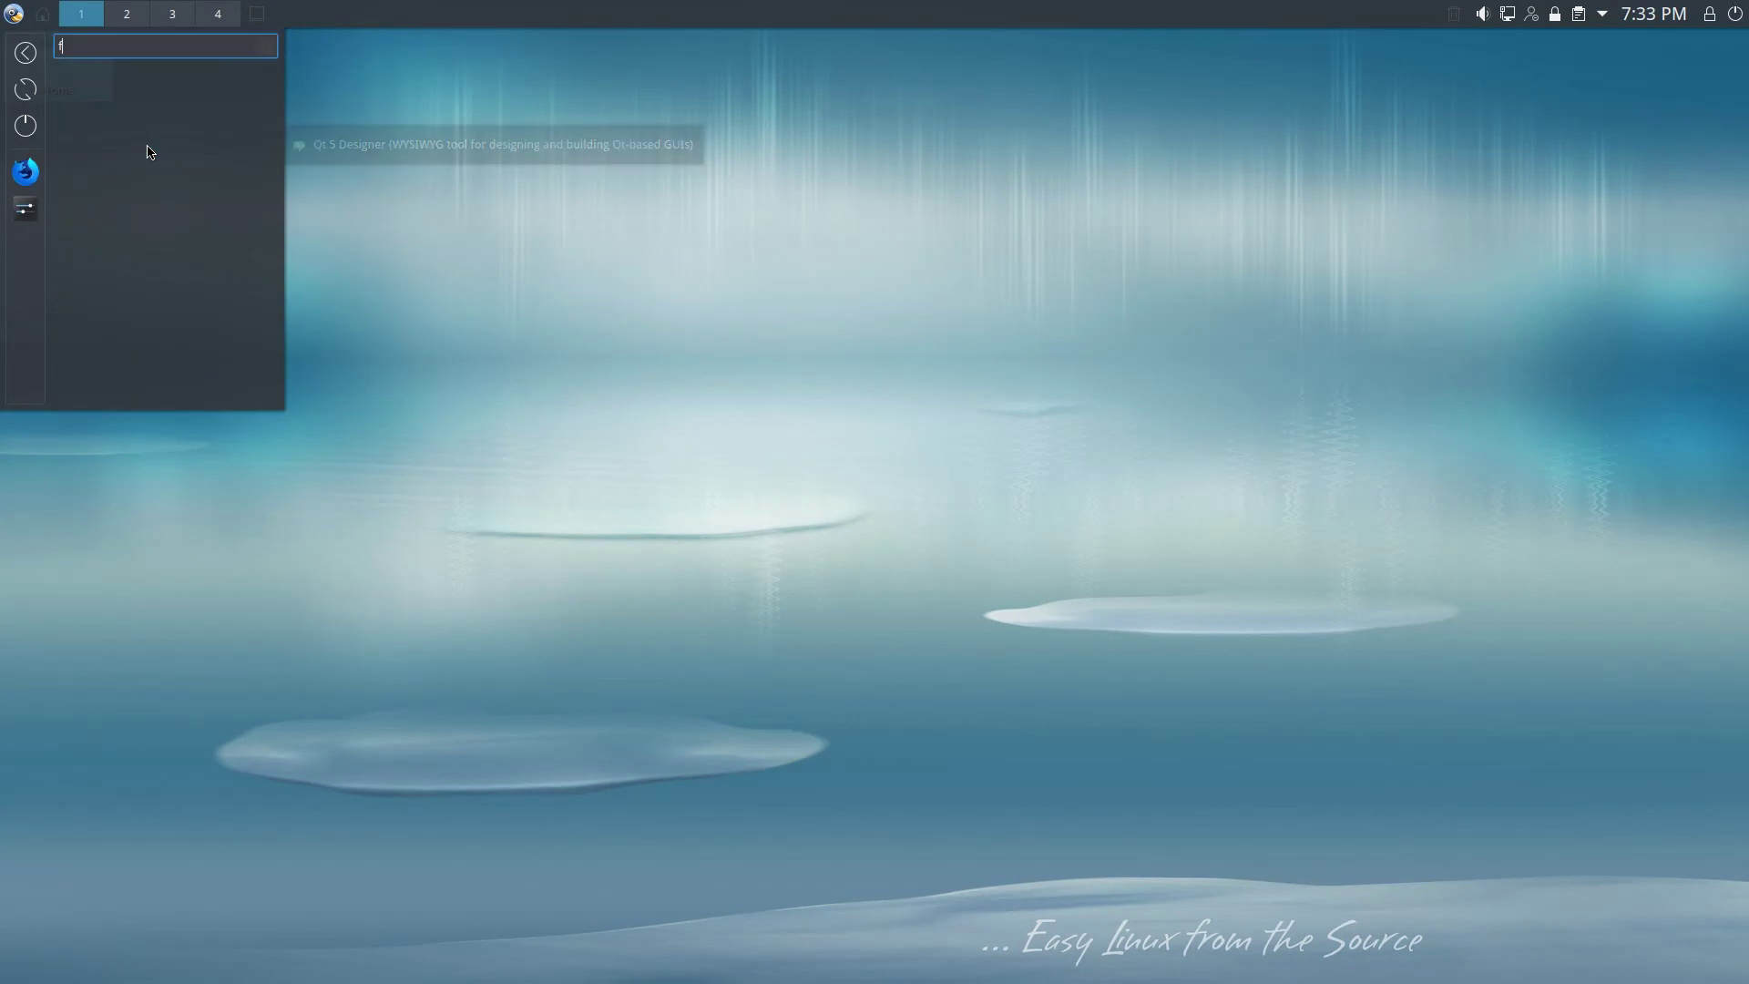
key("BackSpace")
key("BackSpace")
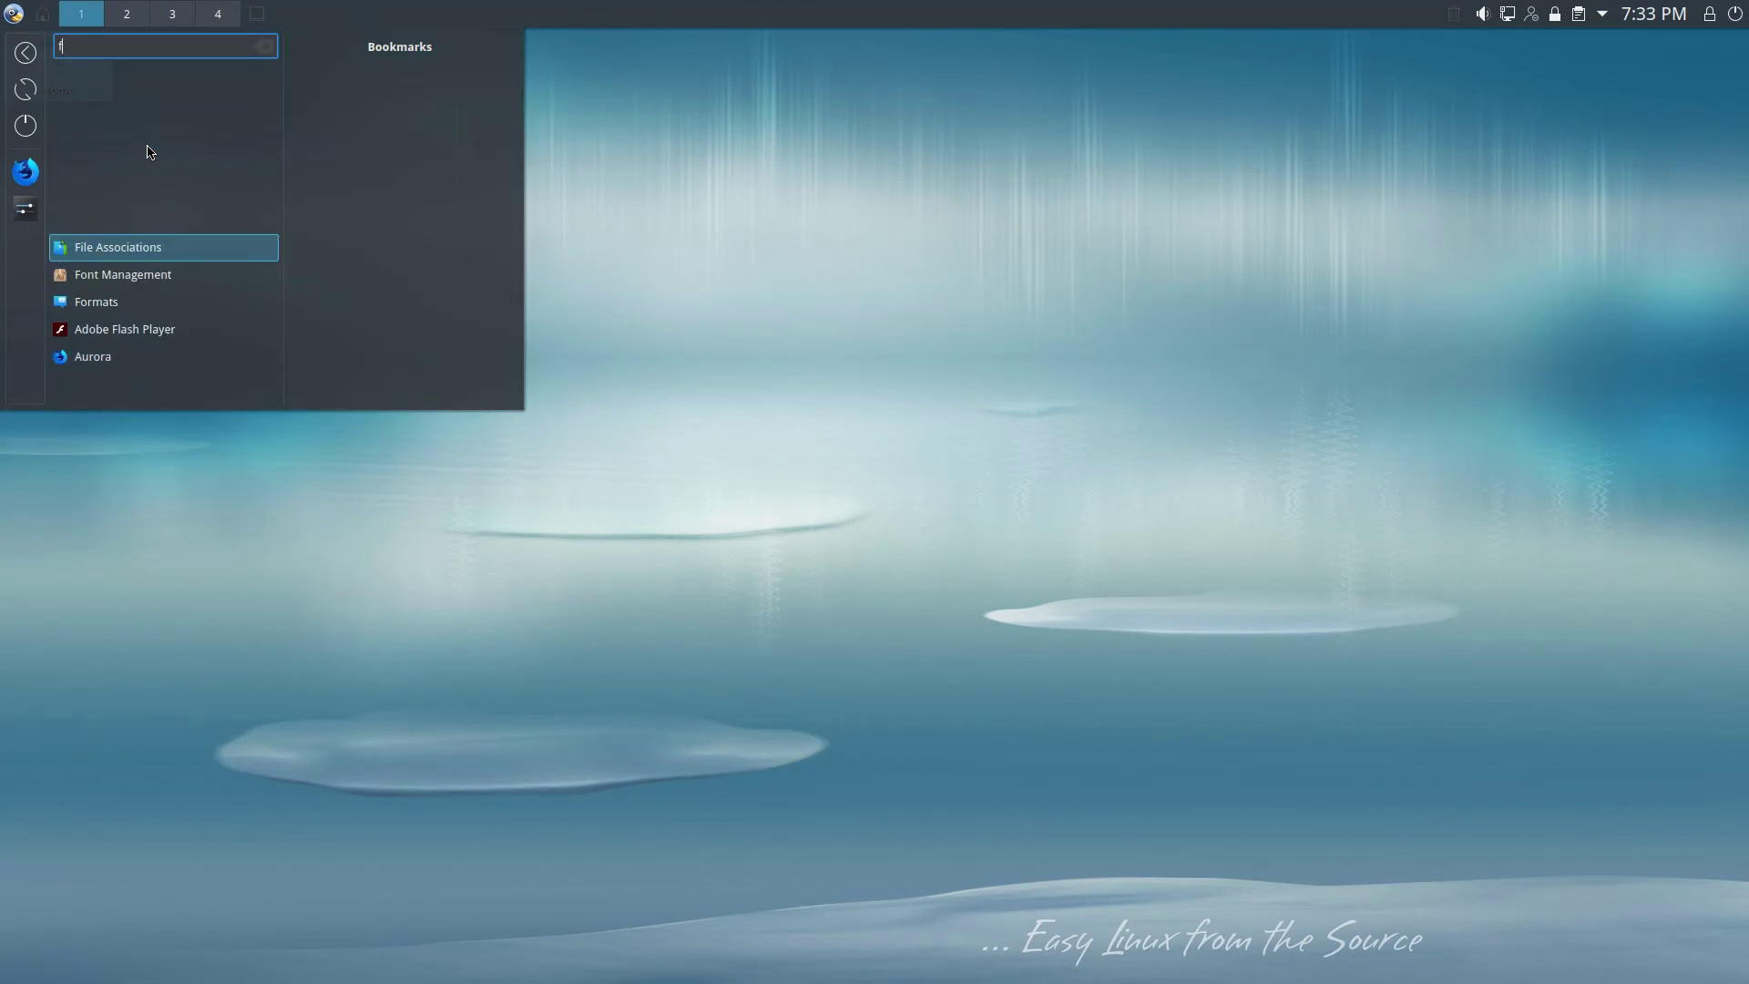
type("ire")
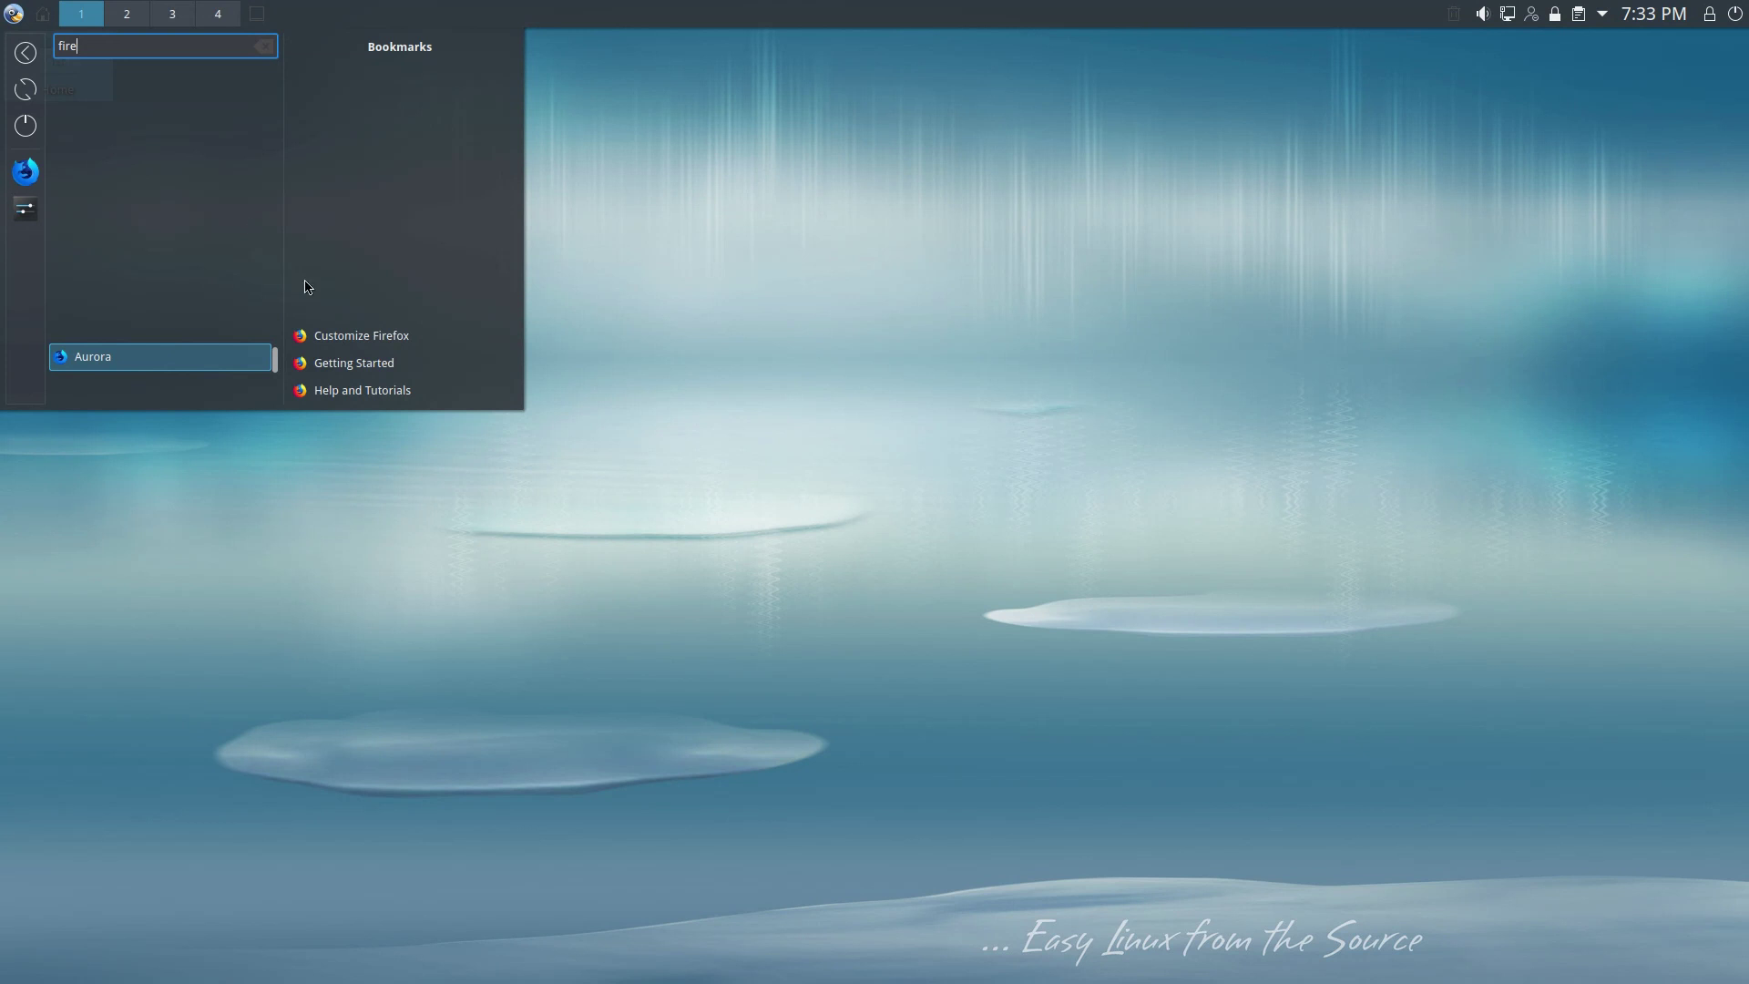
left_click(20, 15)
Step: Browse Development, Graphics, Internet, Multimedia and Office, then launch Evolution (Groupware Suite)
left_click(13, 14)
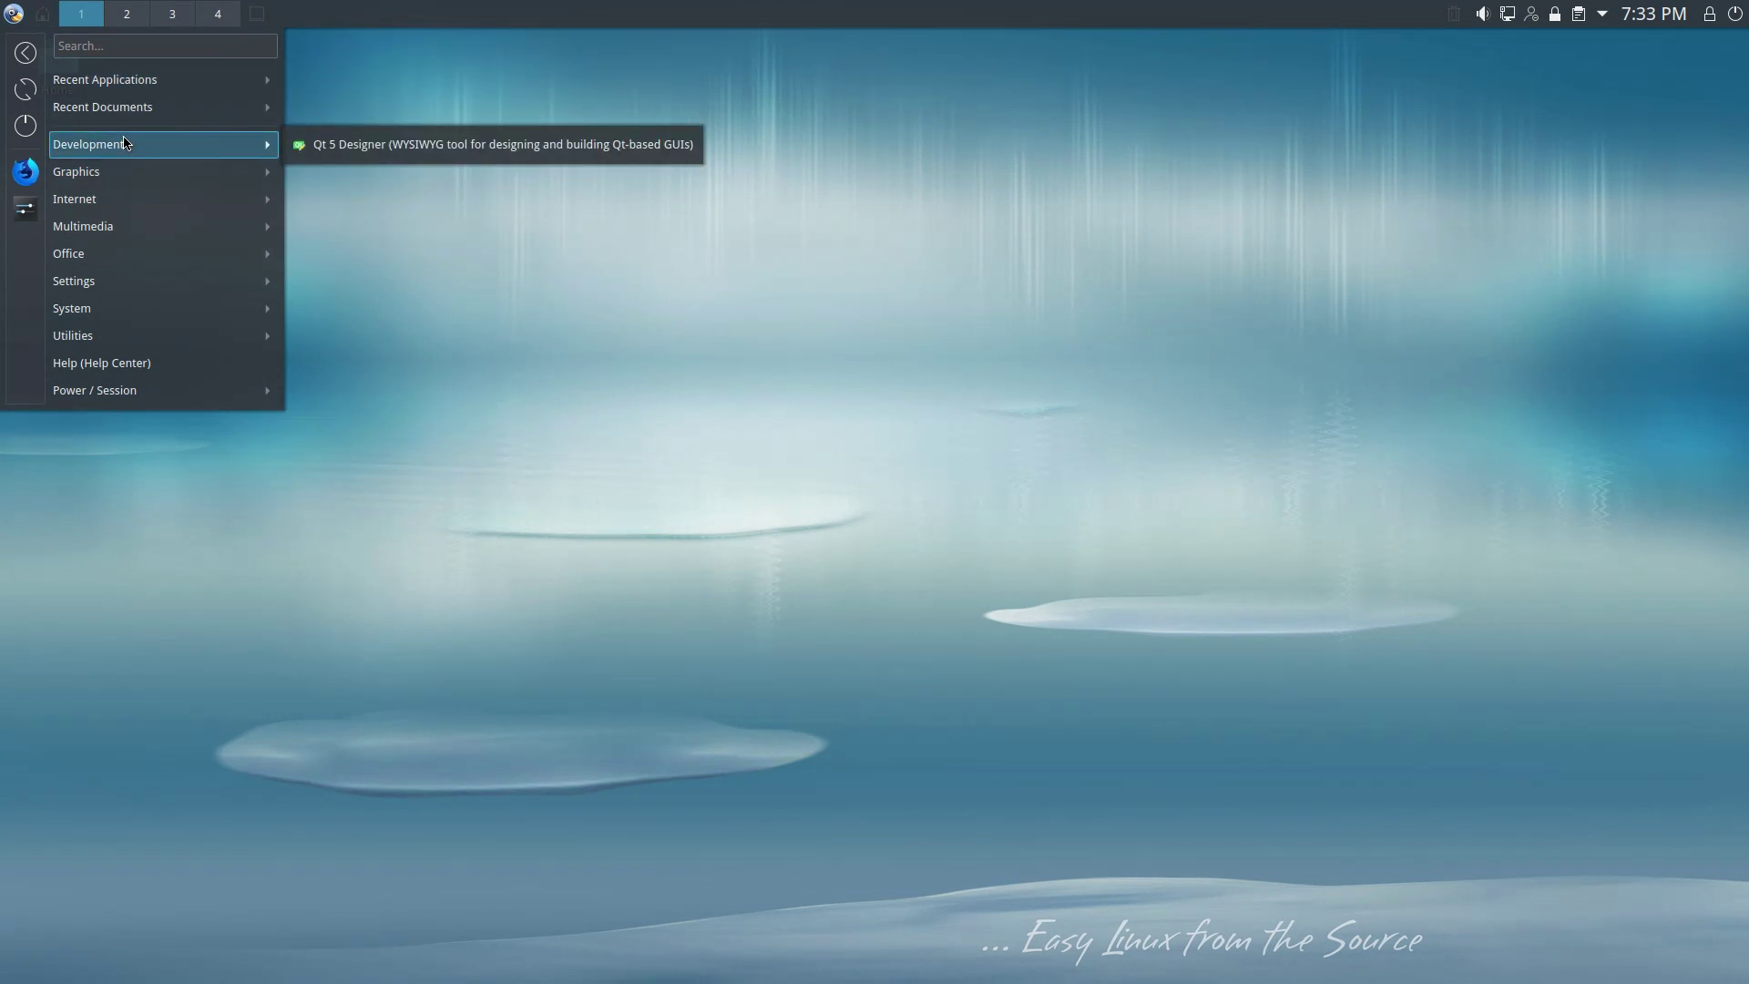
mouse_move(140, 182)
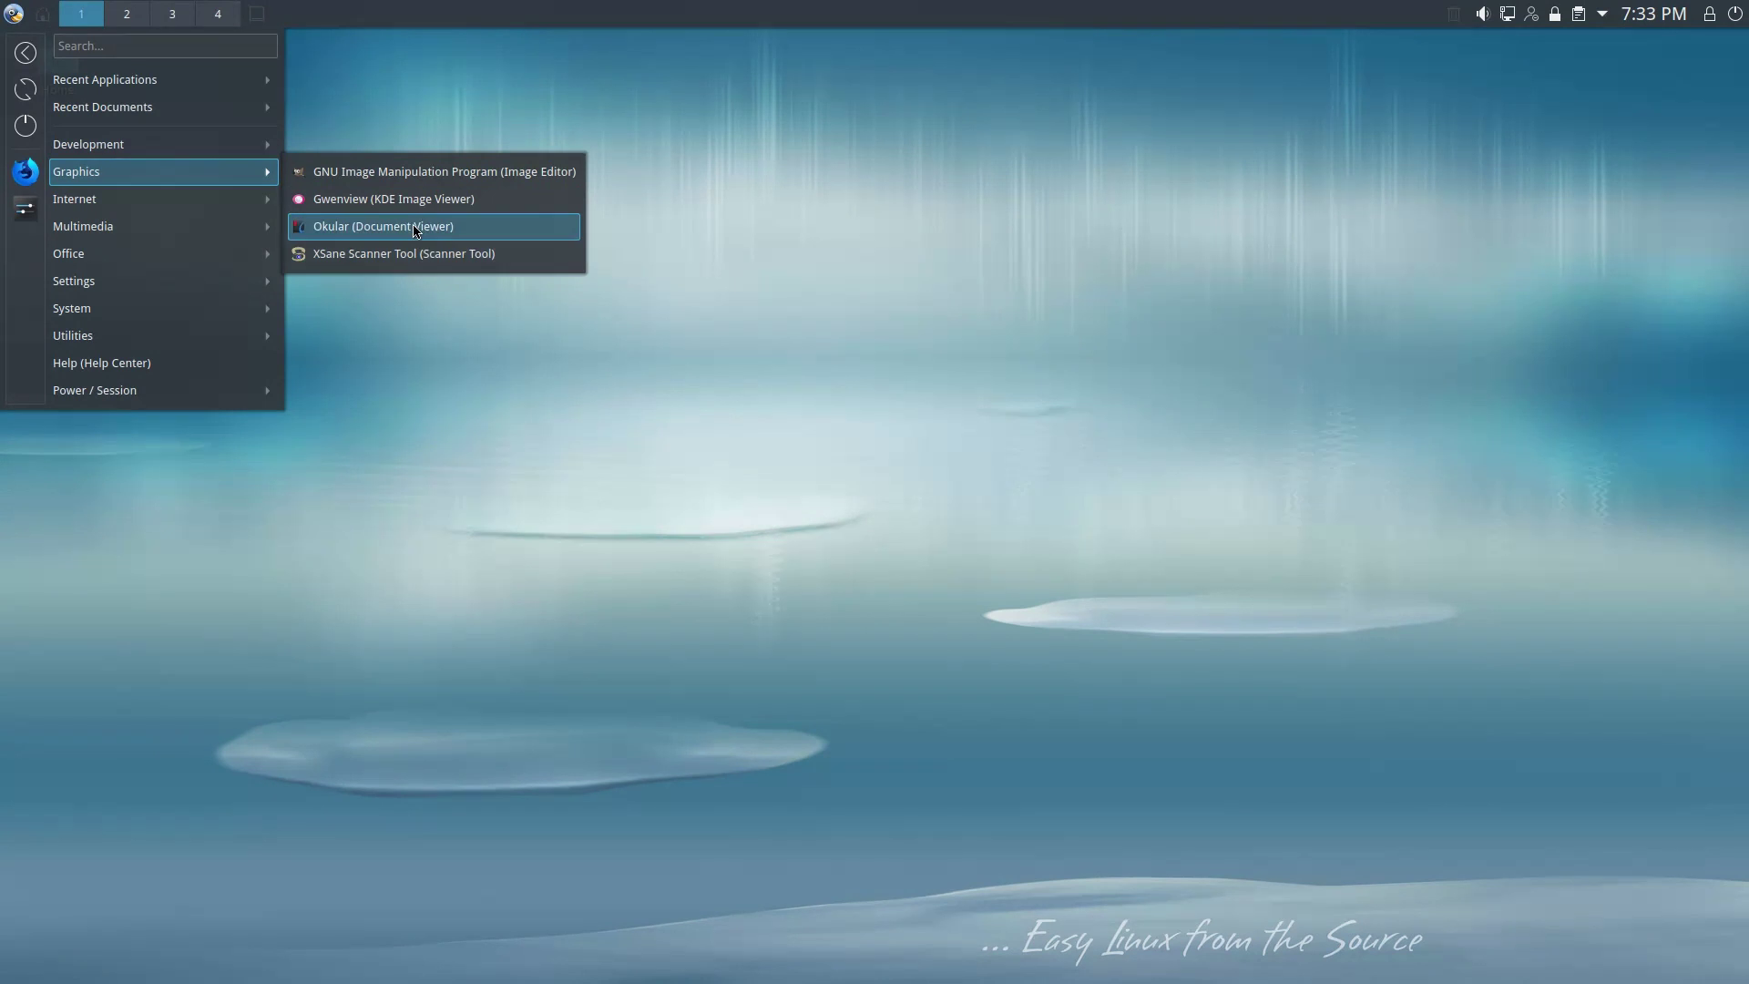
mouse_move(228, 197)
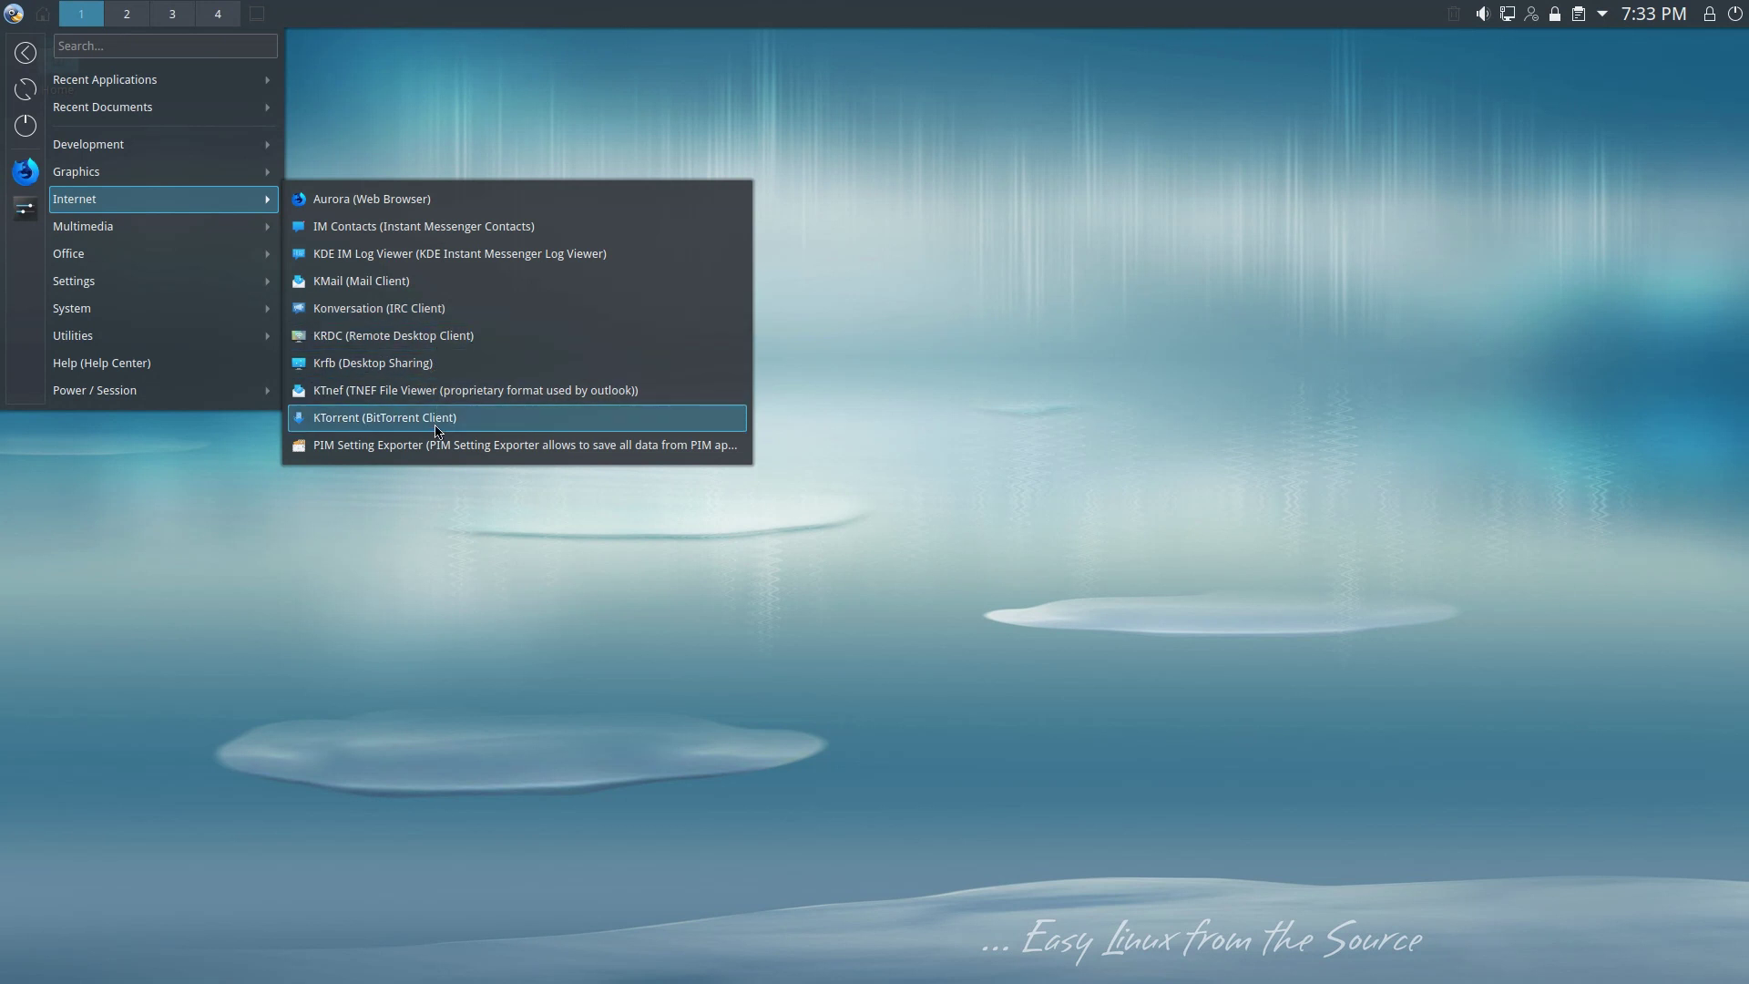
mouse_move(183, 226)
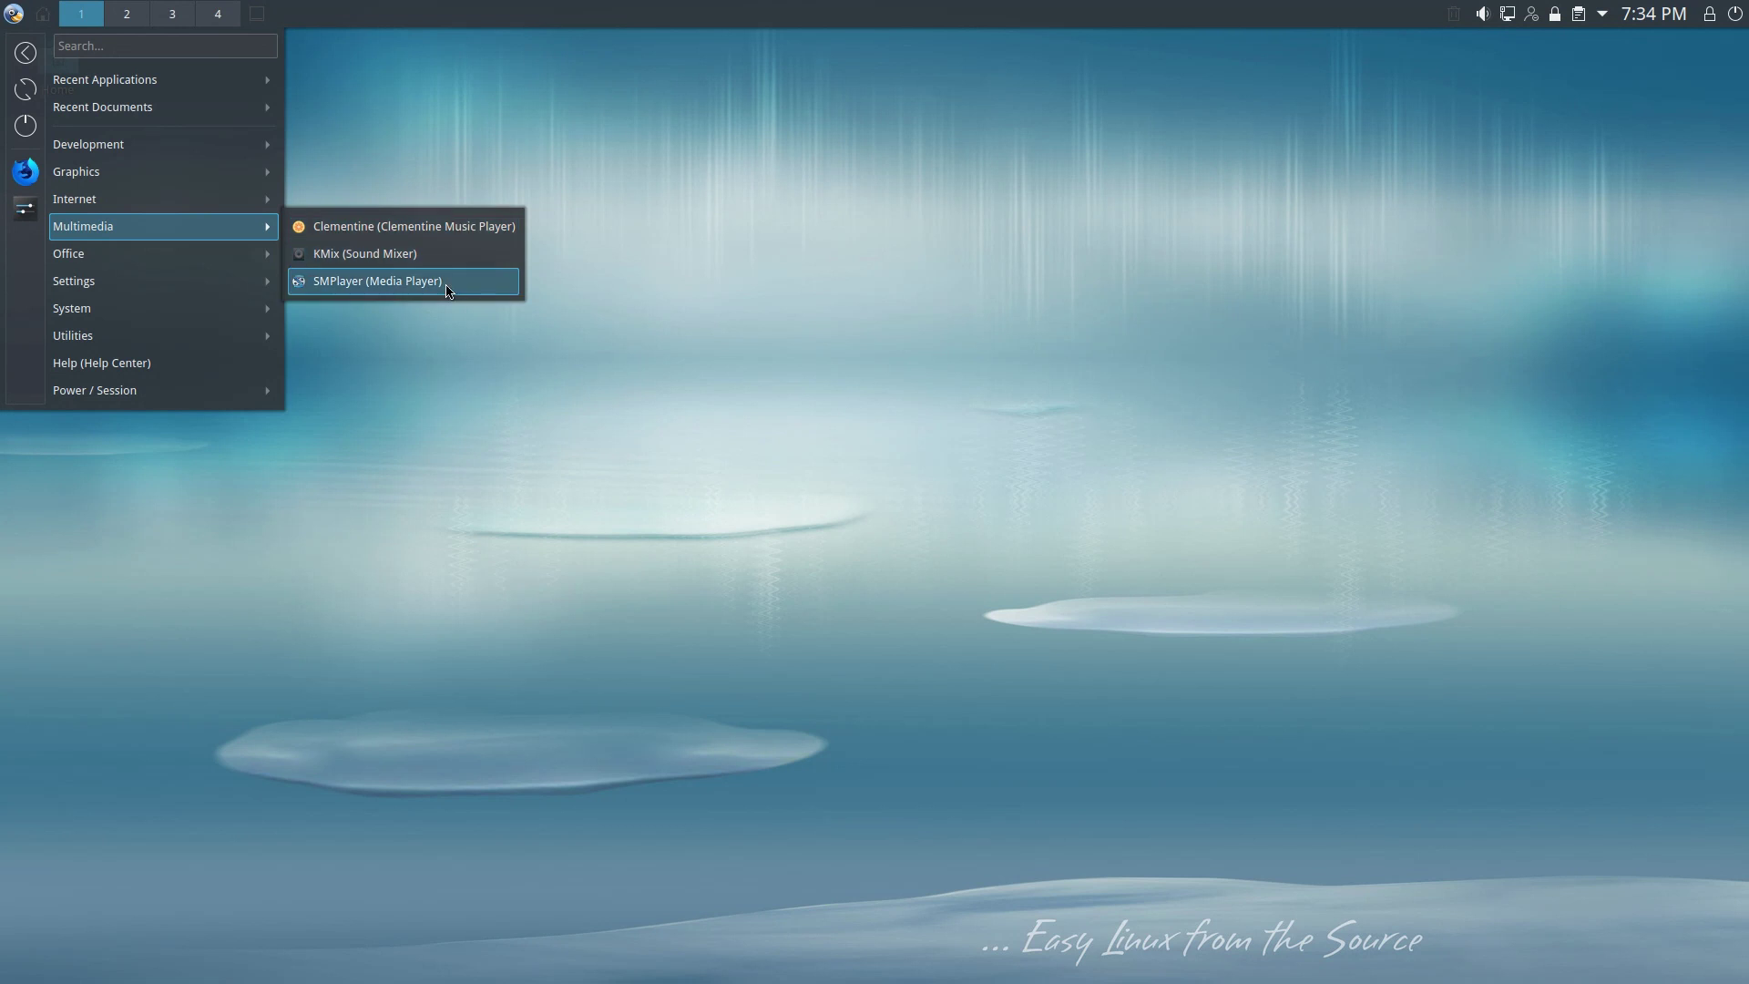
mouse_move(207, 256)
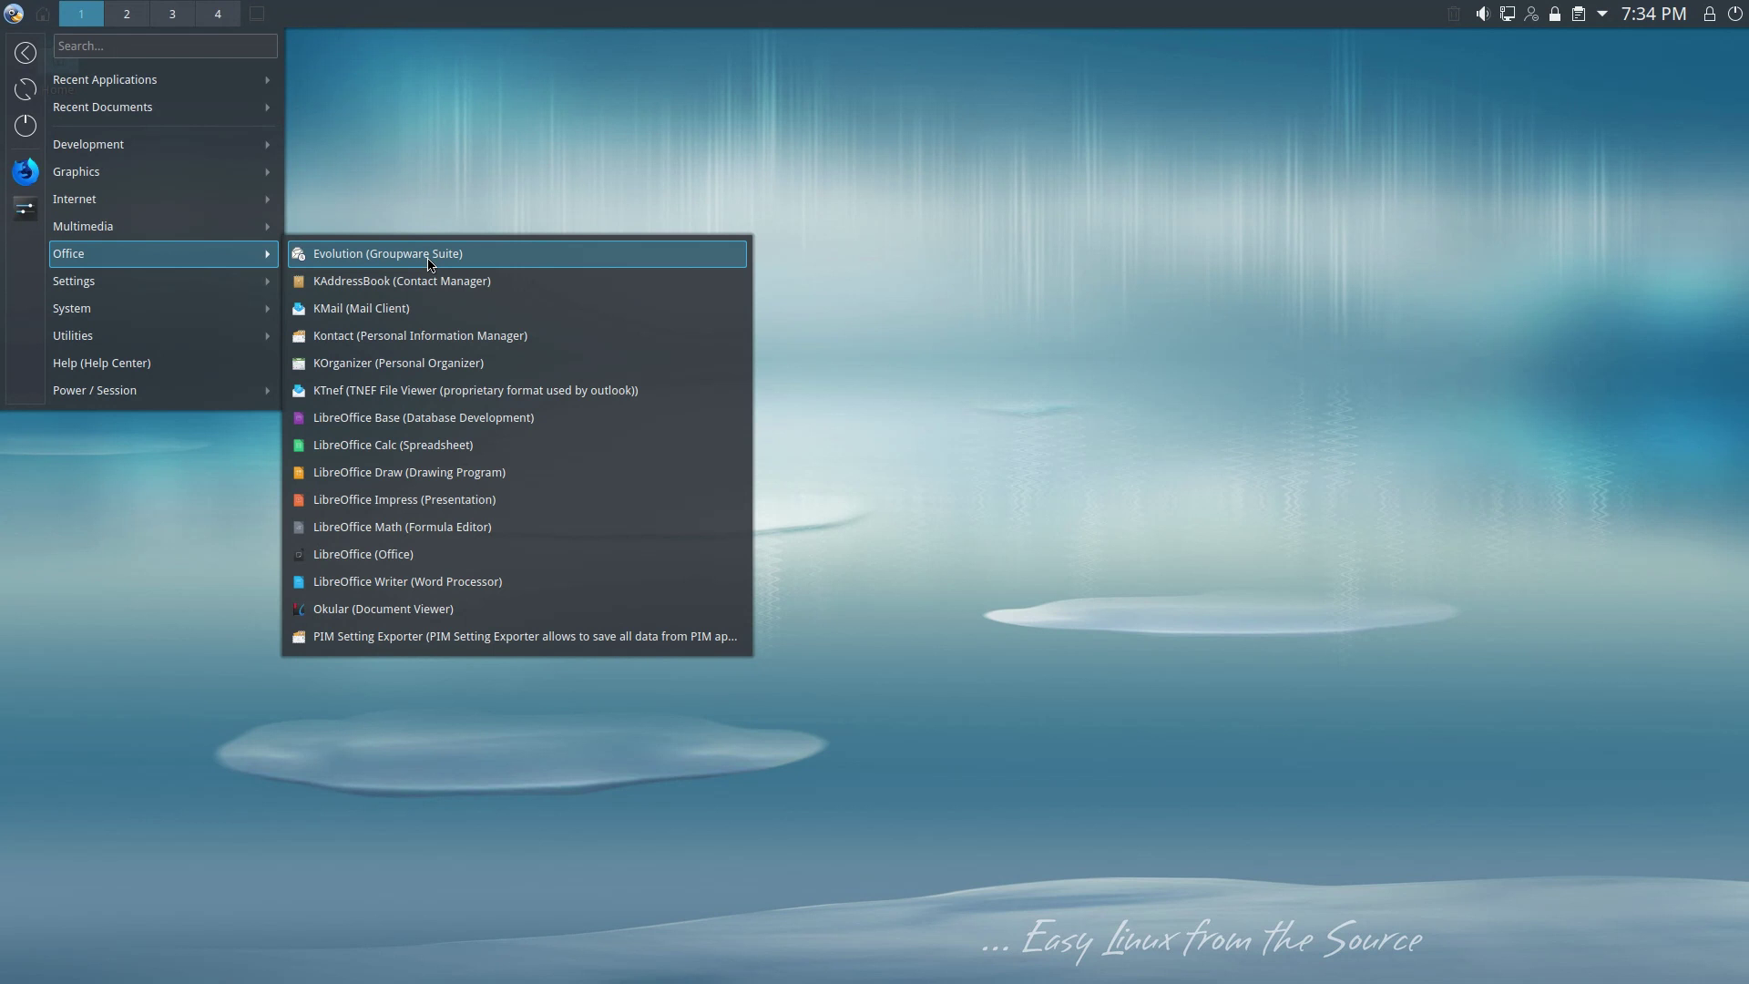
left_click(425, 260)
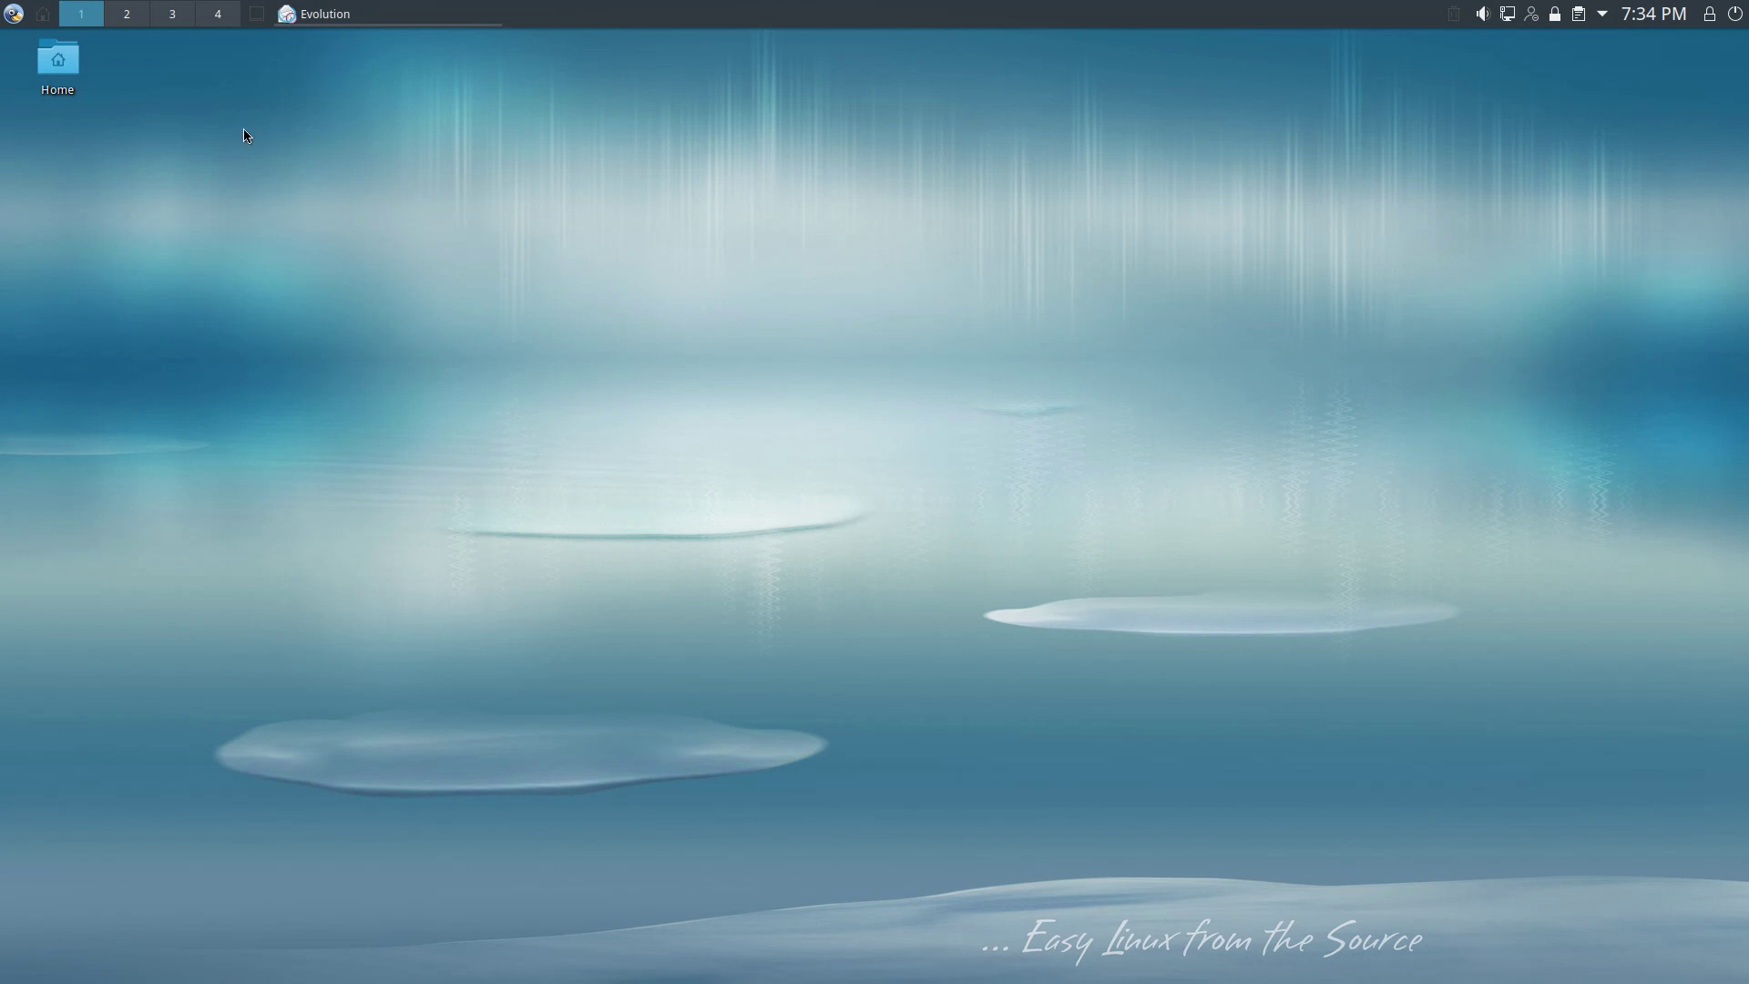
Step: Confirm Evolution version 3.24.6 in Help > About, then close Evolution
left_click(640, 221)
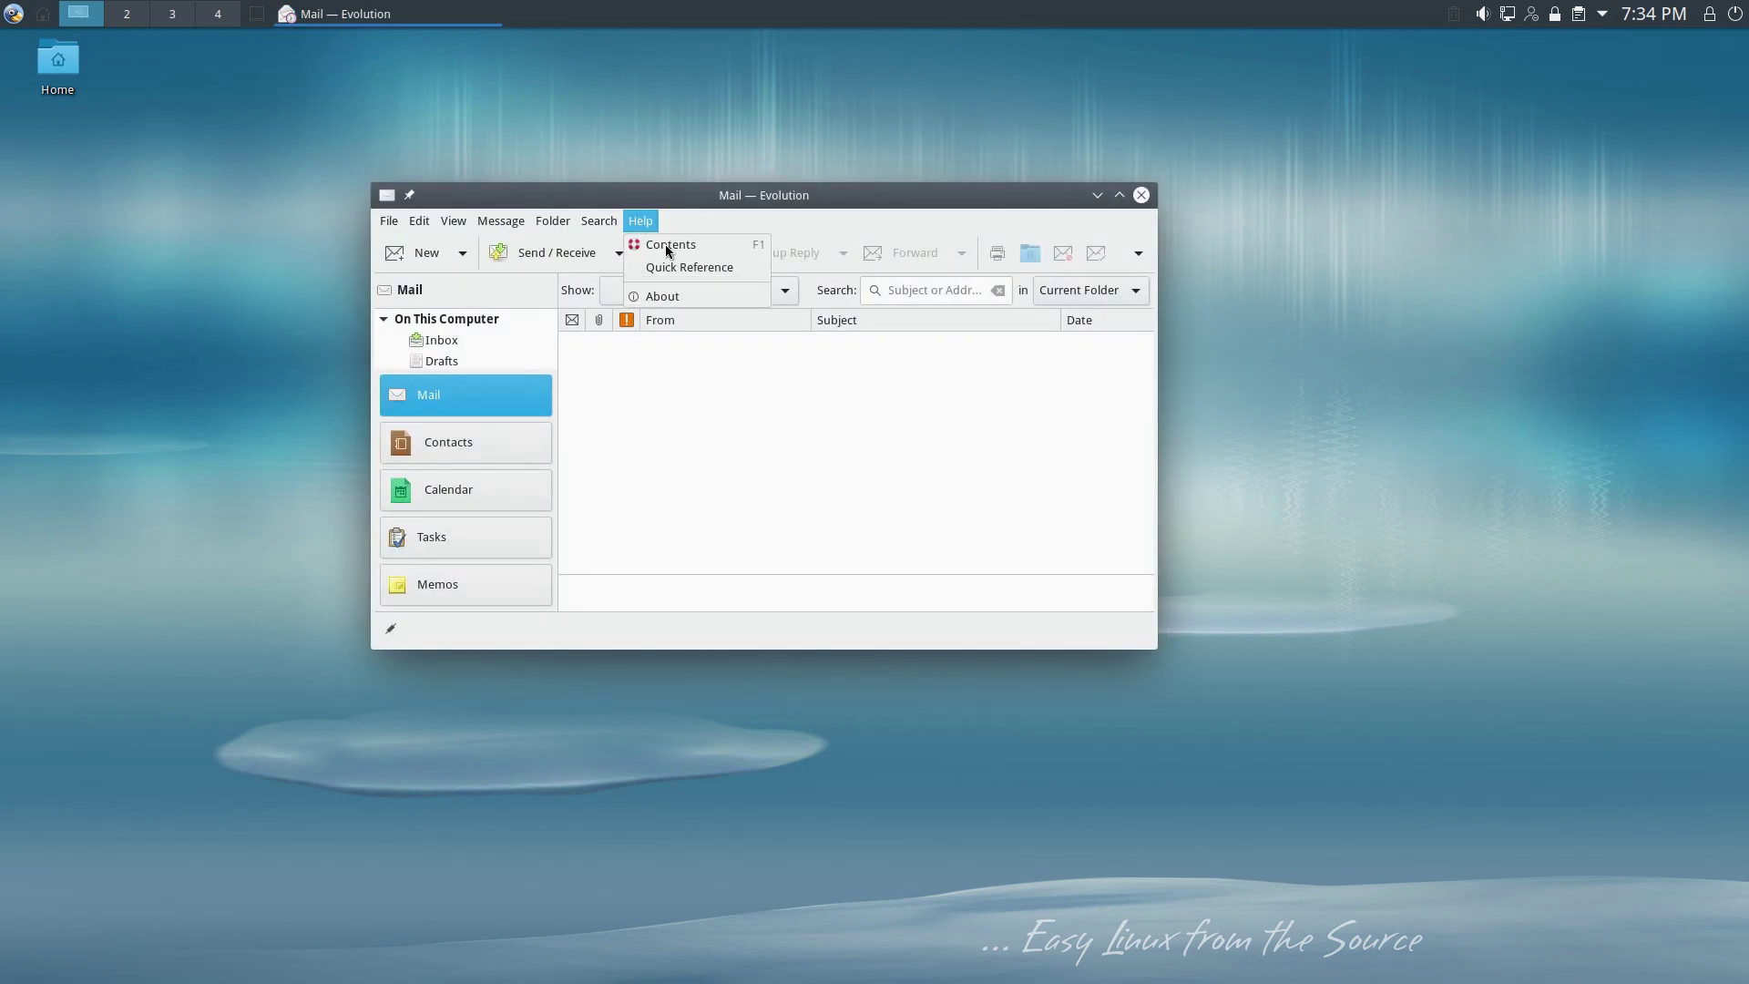
left_click(662, 296)
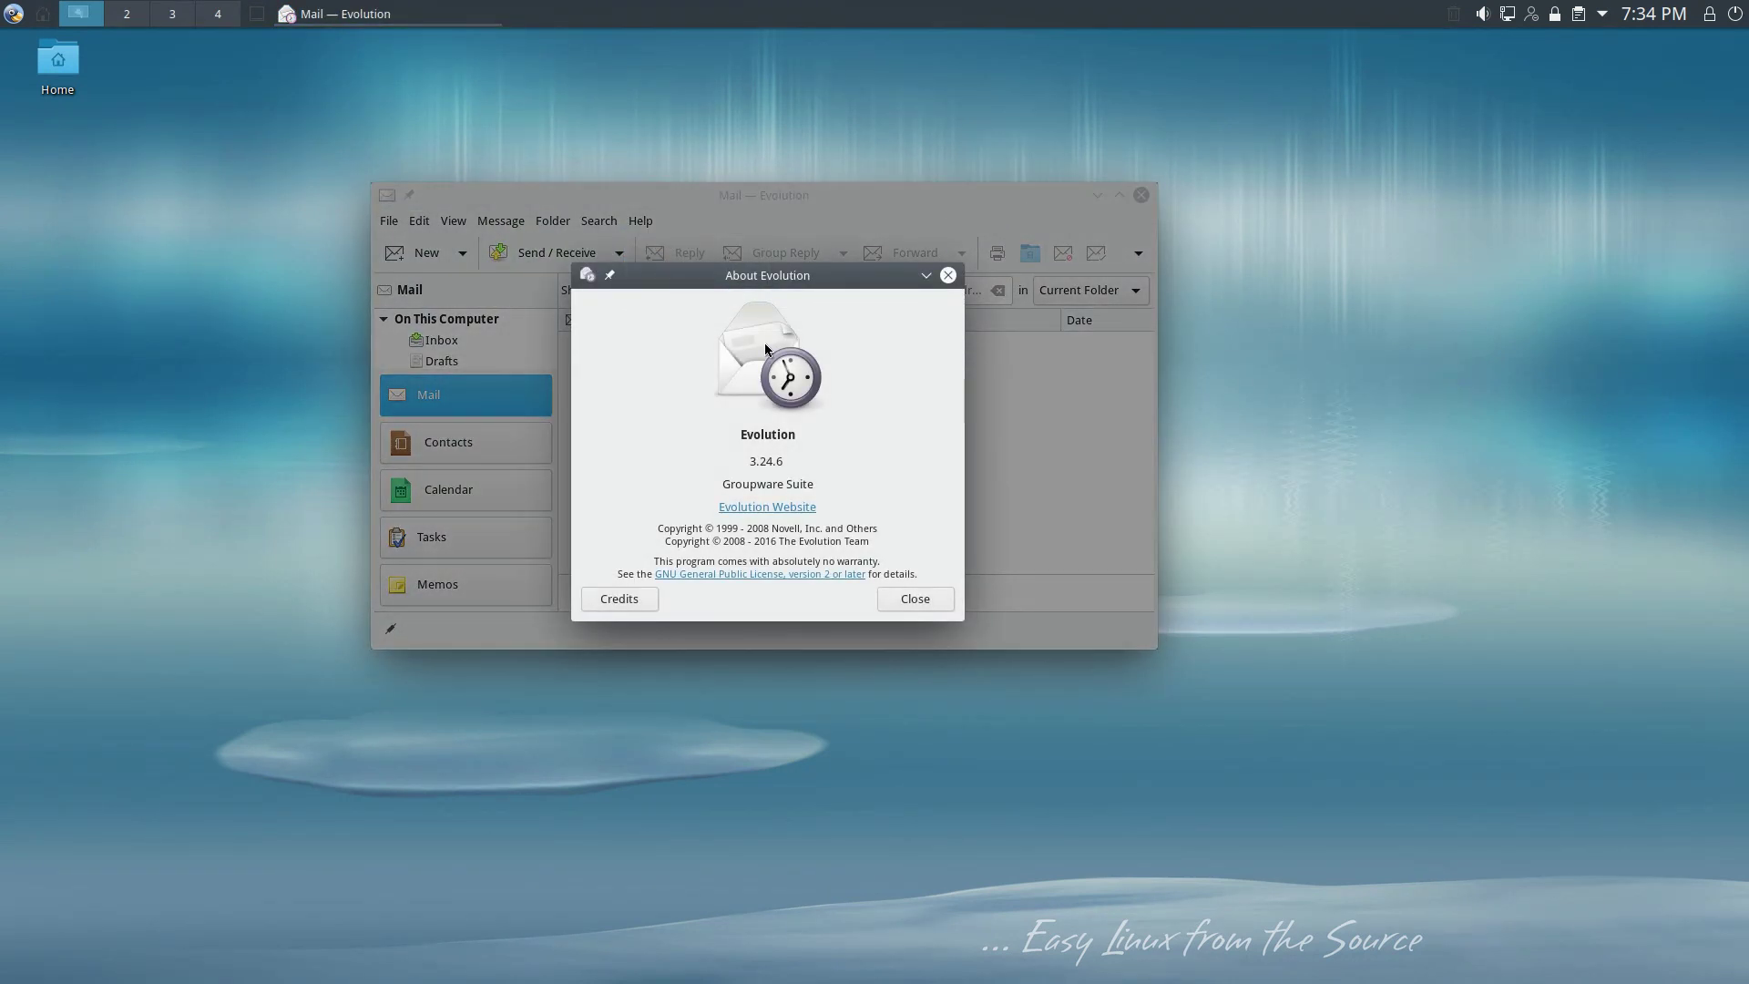
left_click(949, 275)
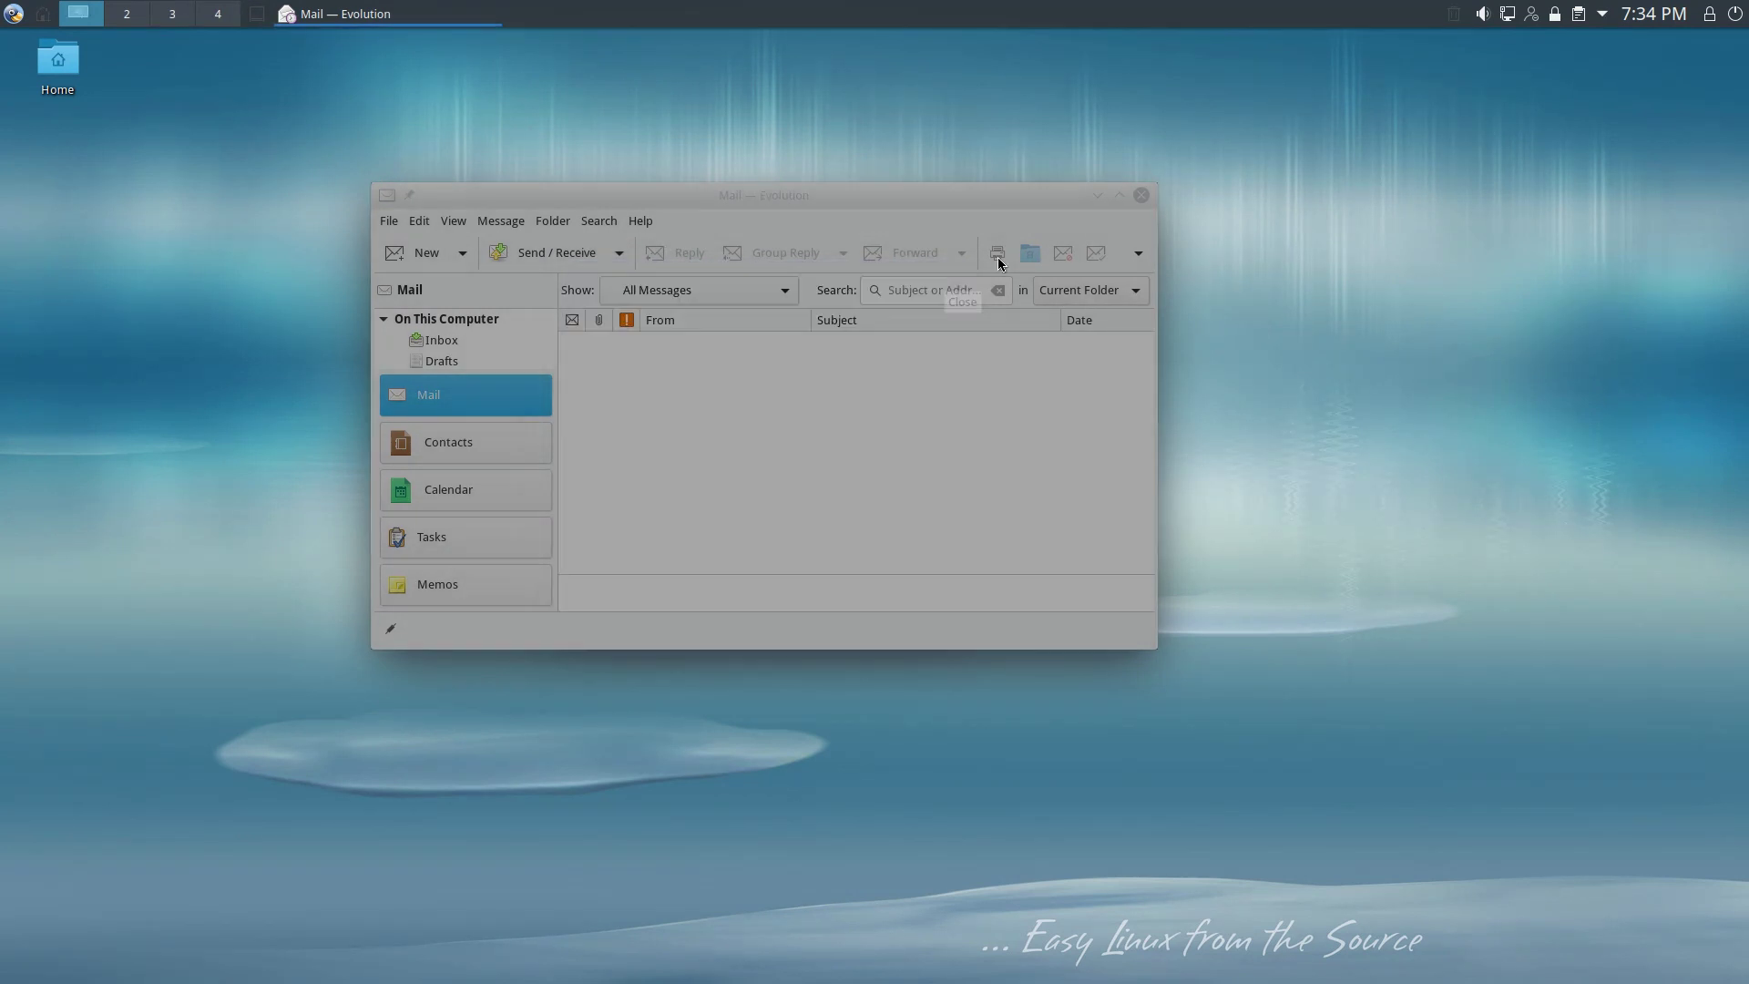
left_click(1142, 195)
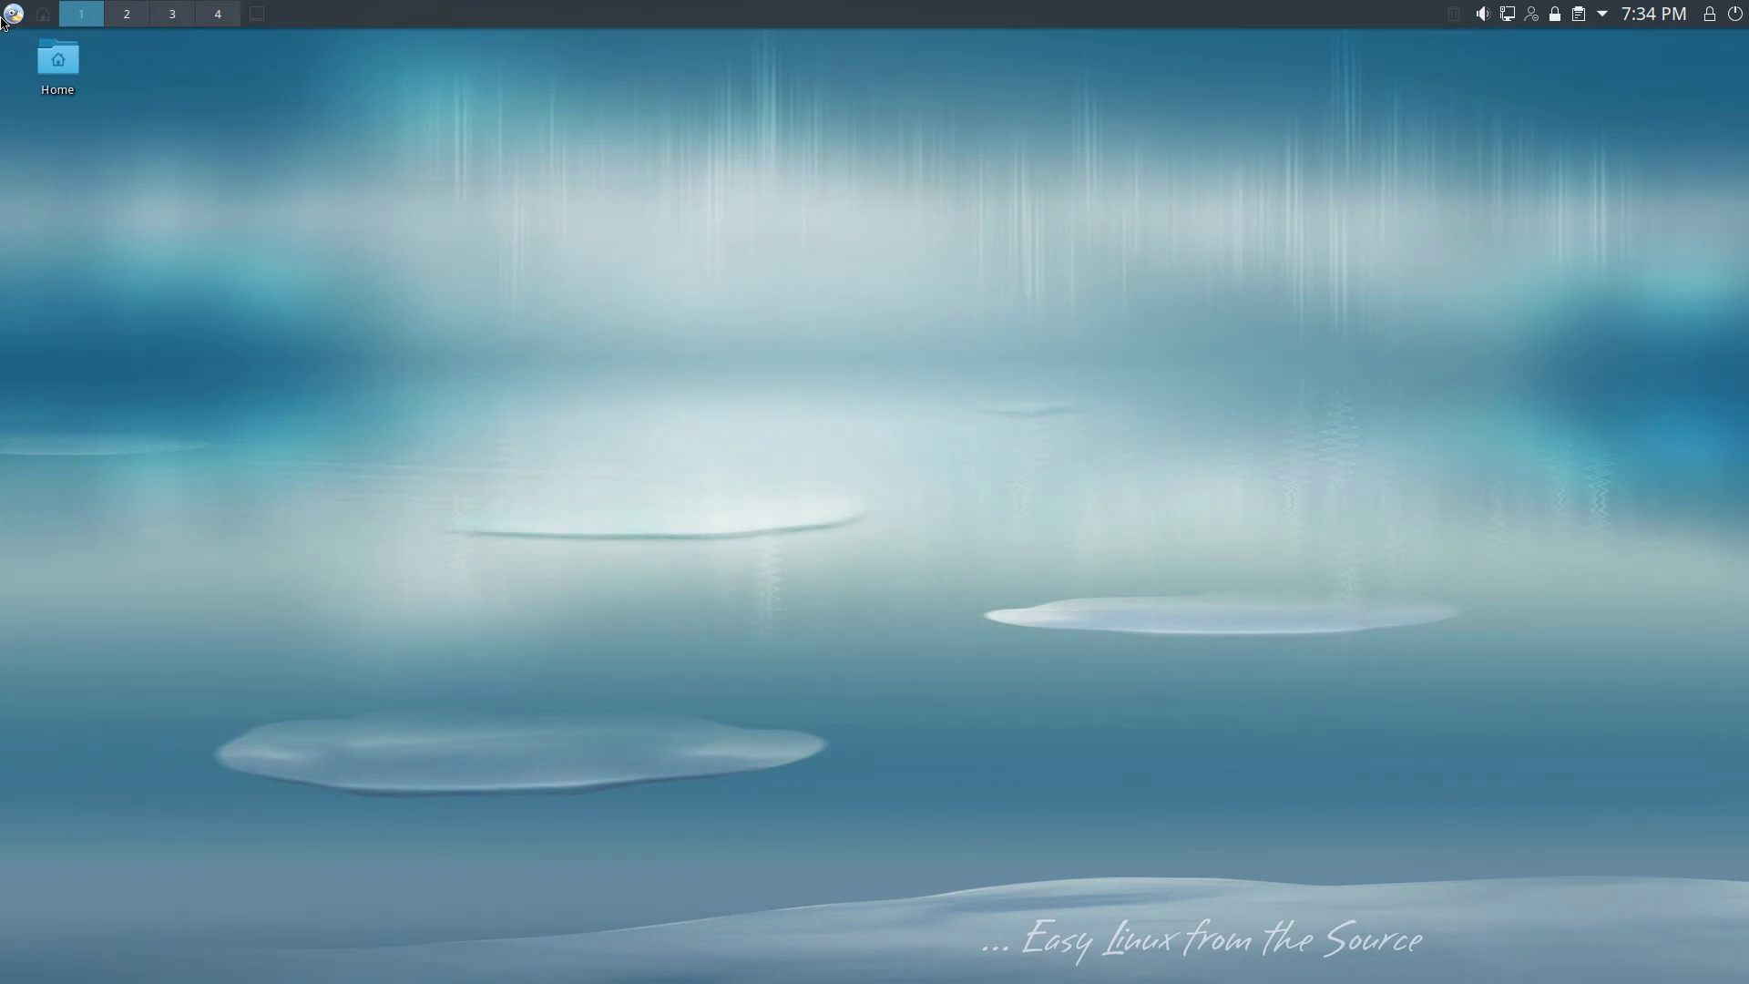
left_click(4, 18)
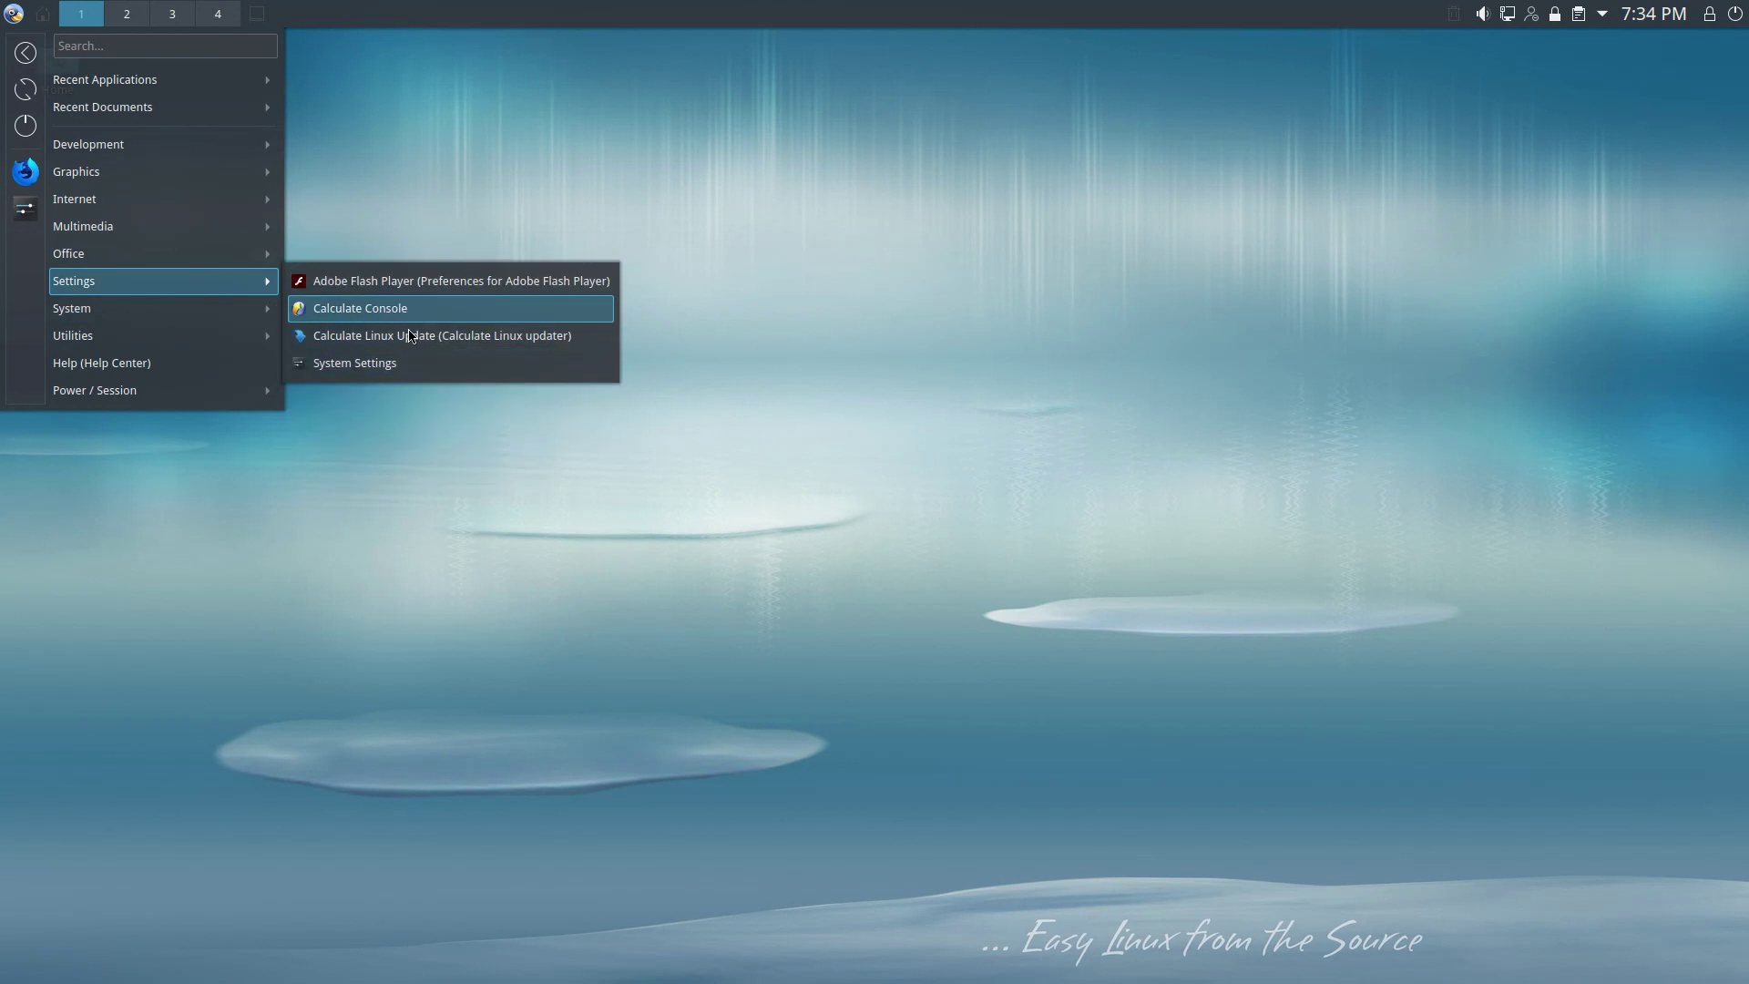
mouse_move(248, 309)
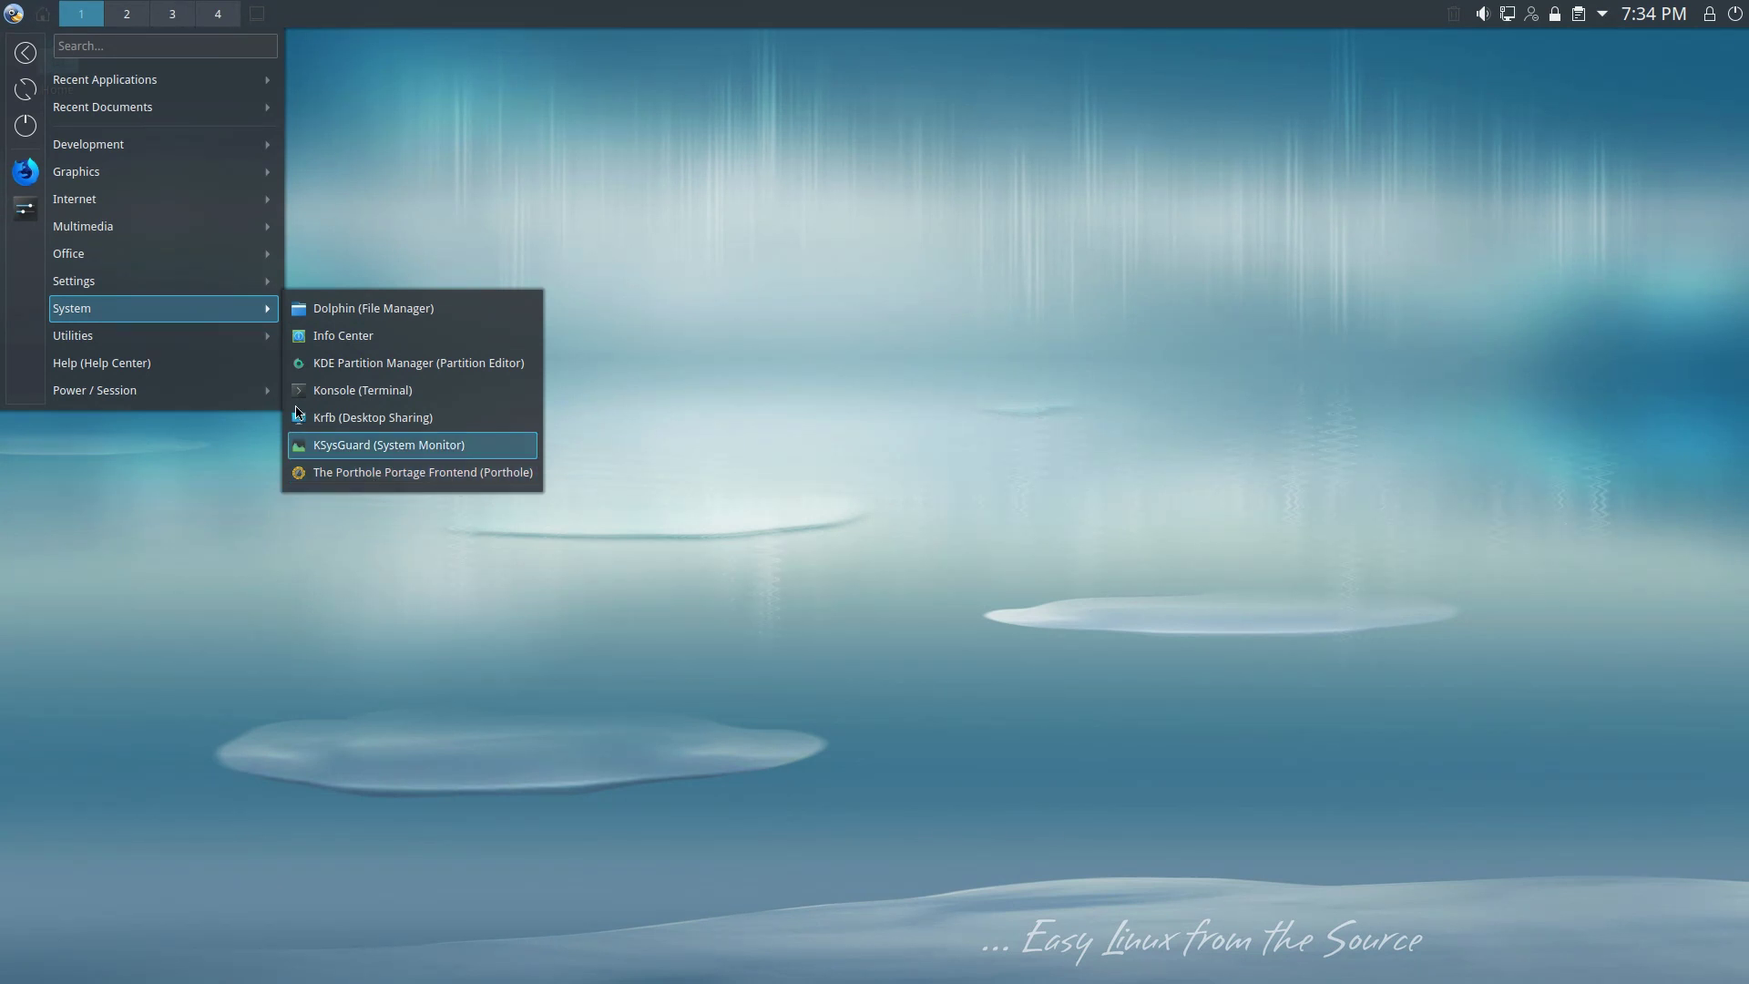
mouse_move(197, 341)
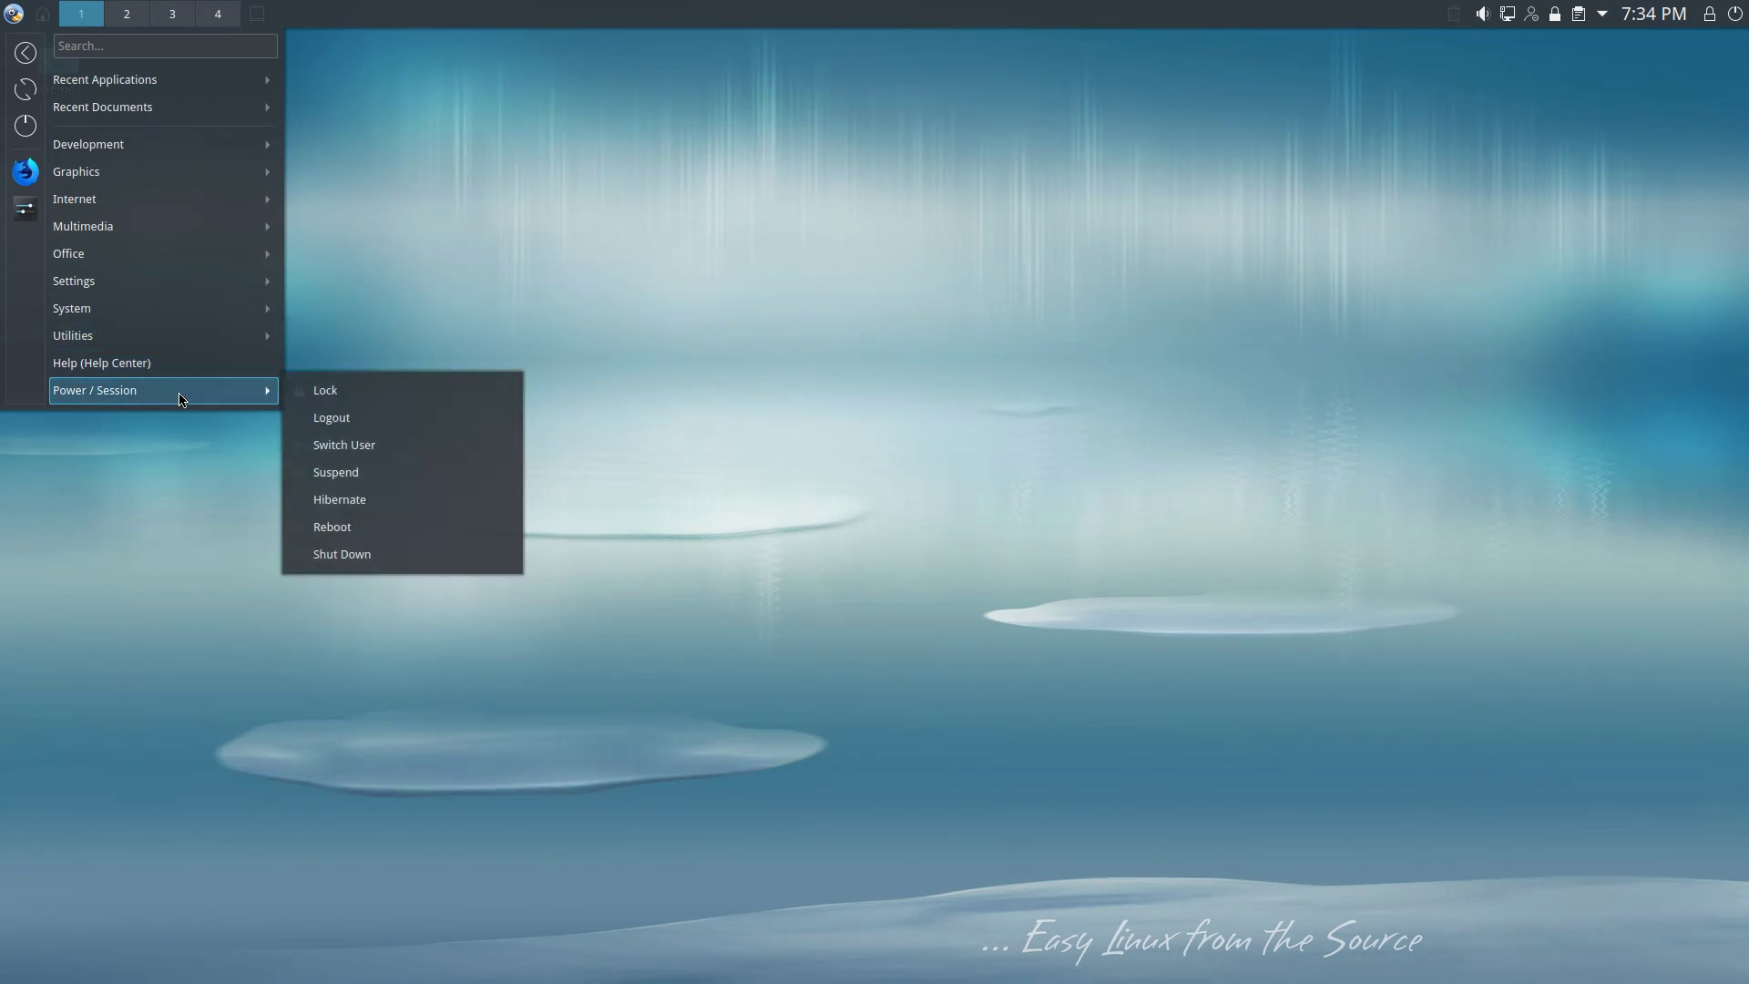
left_click(675, 201)
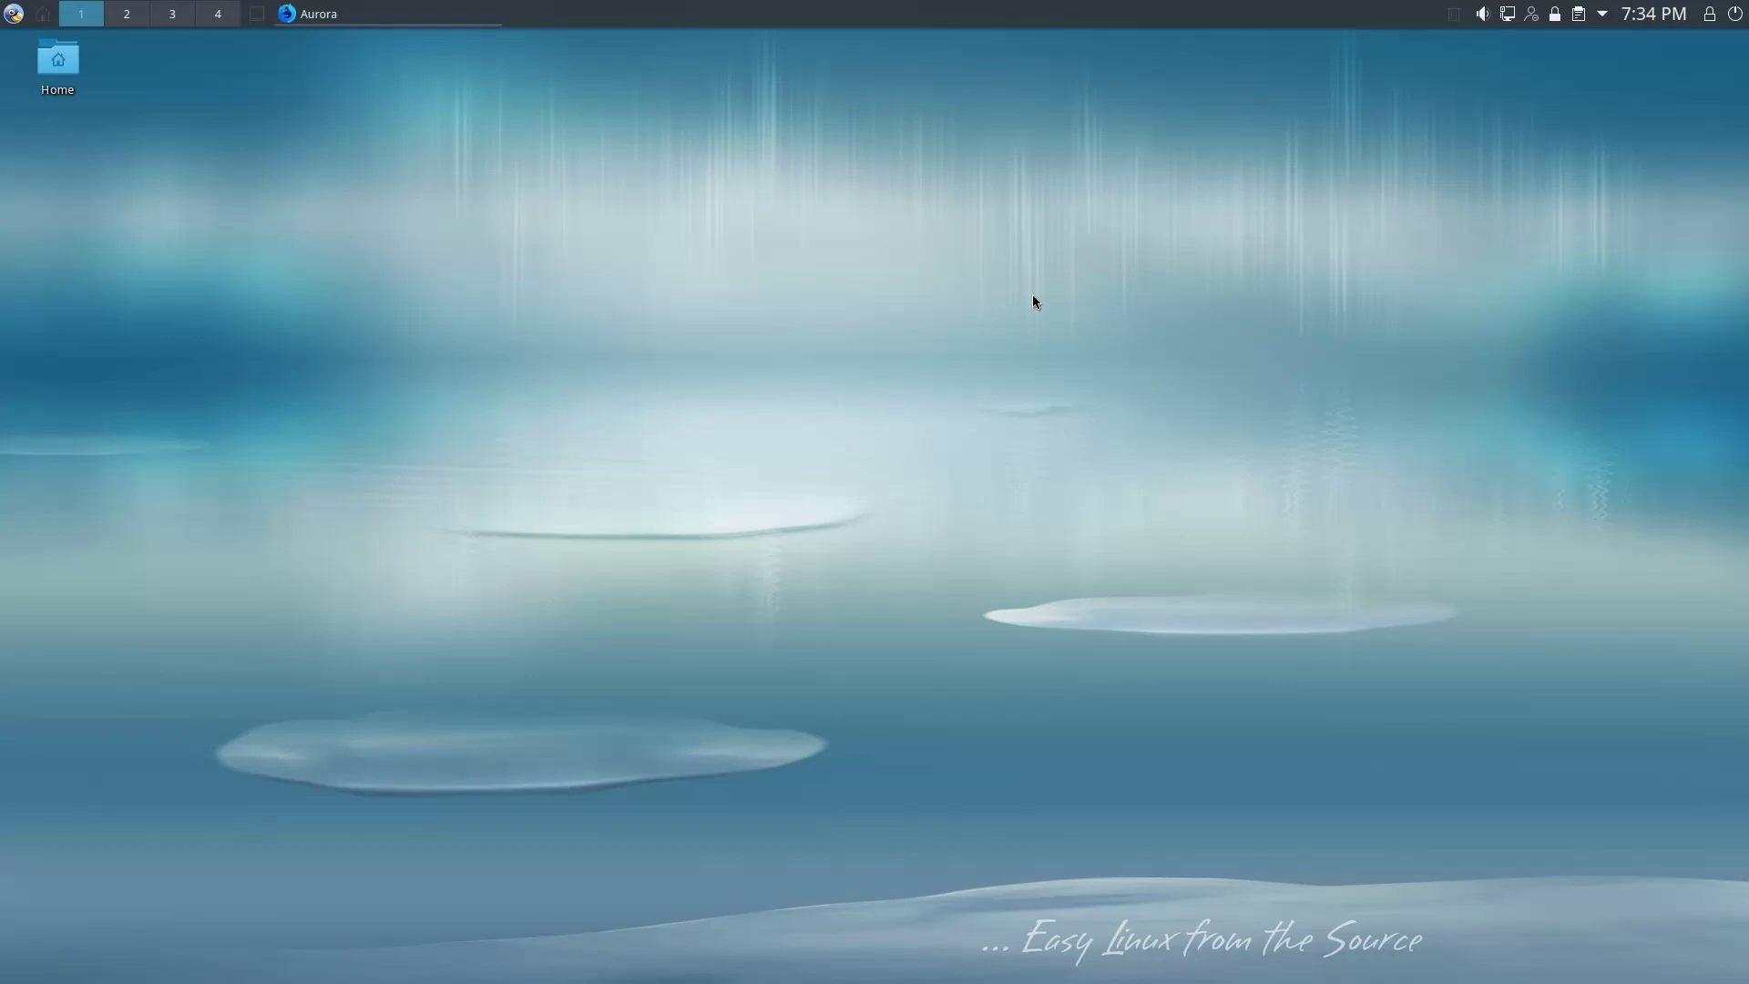
left_click(1133, 42)
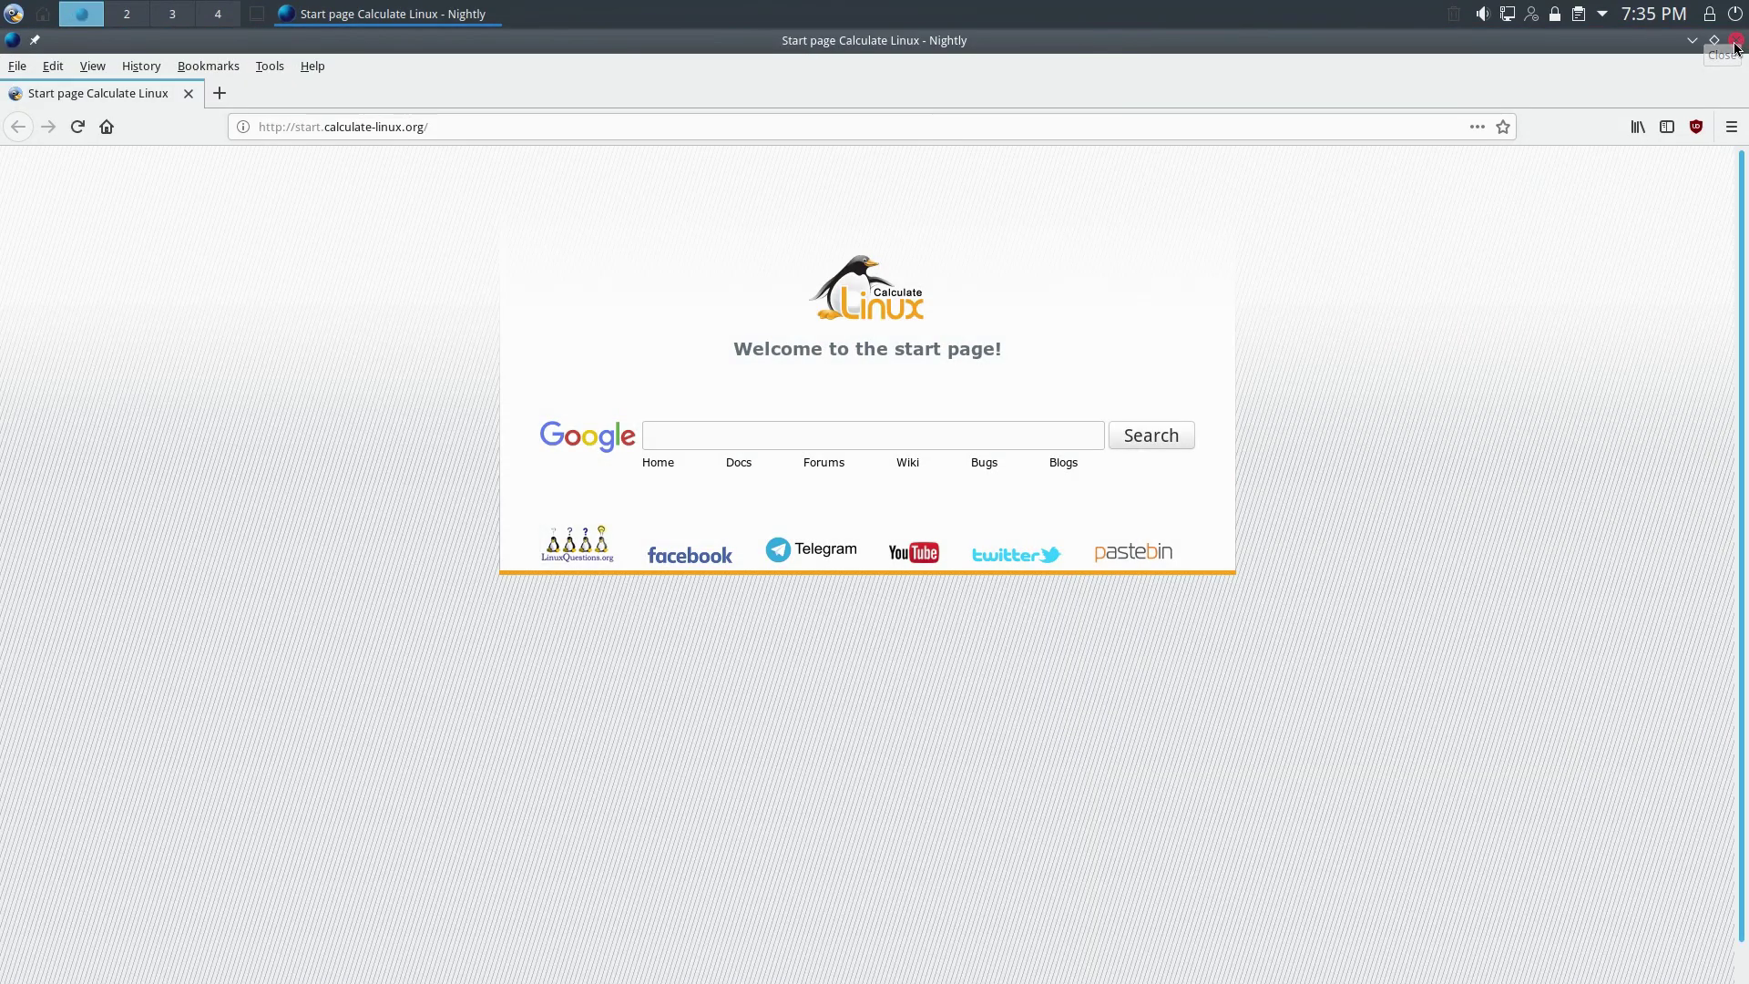
left_click(1736, 40)
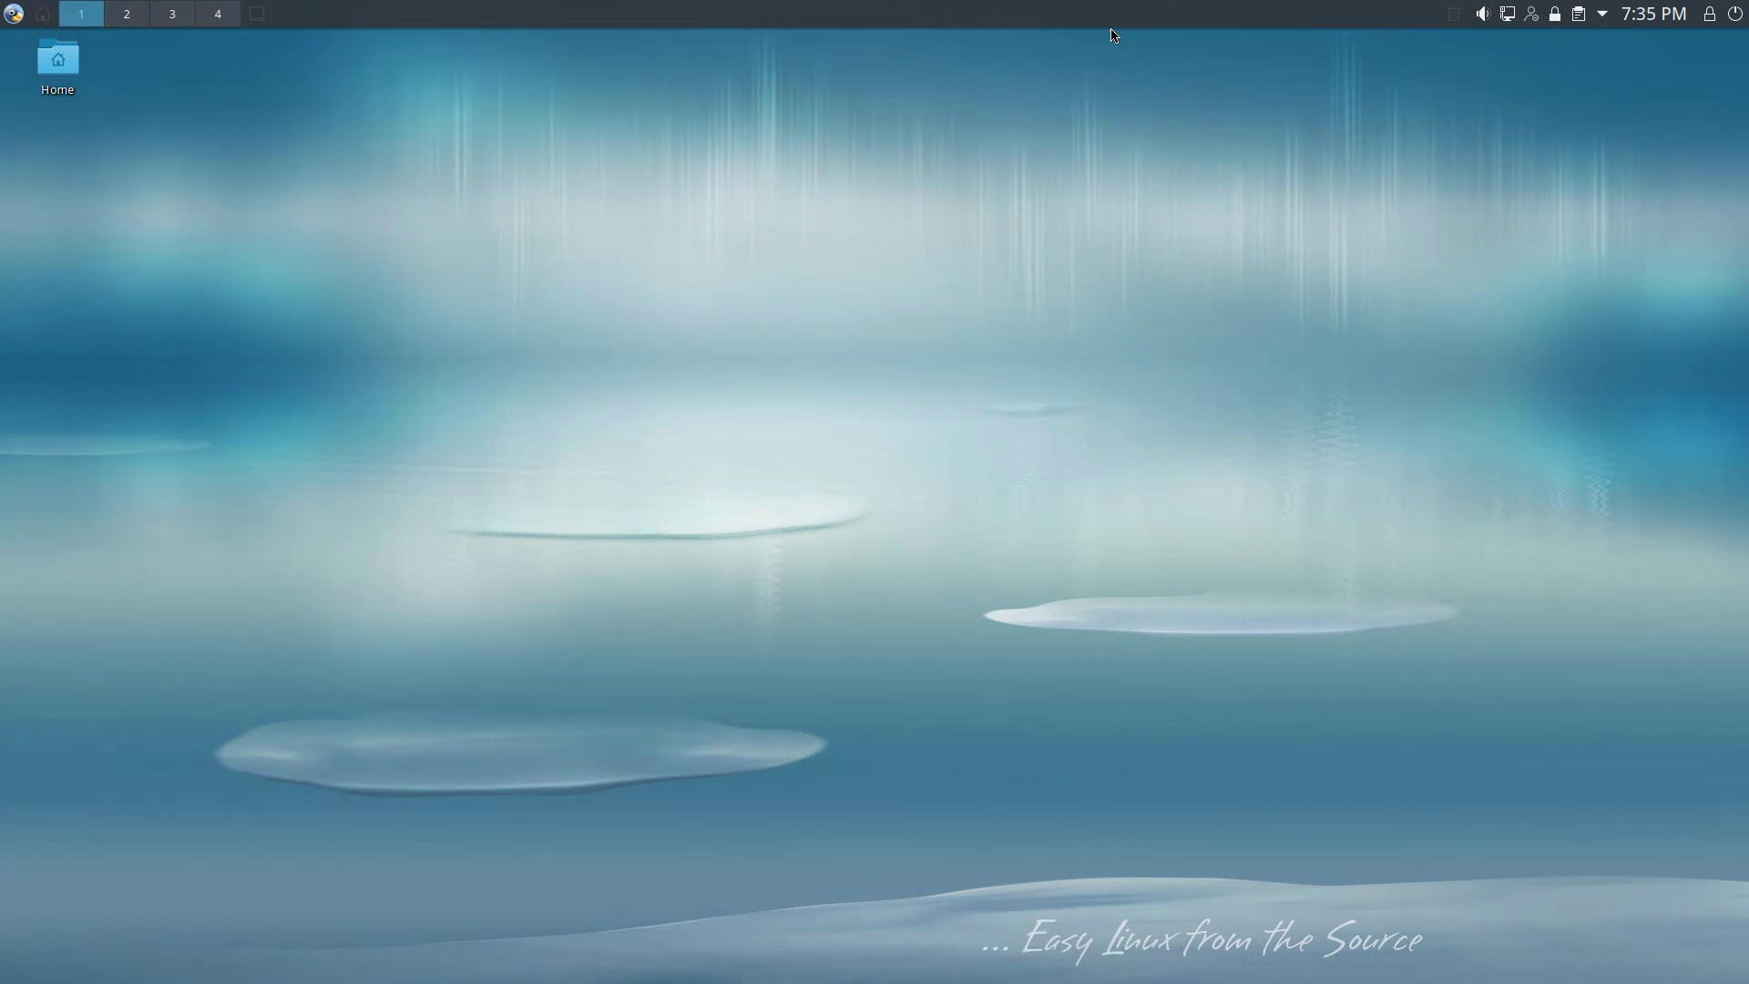
right_click(1192, 214)
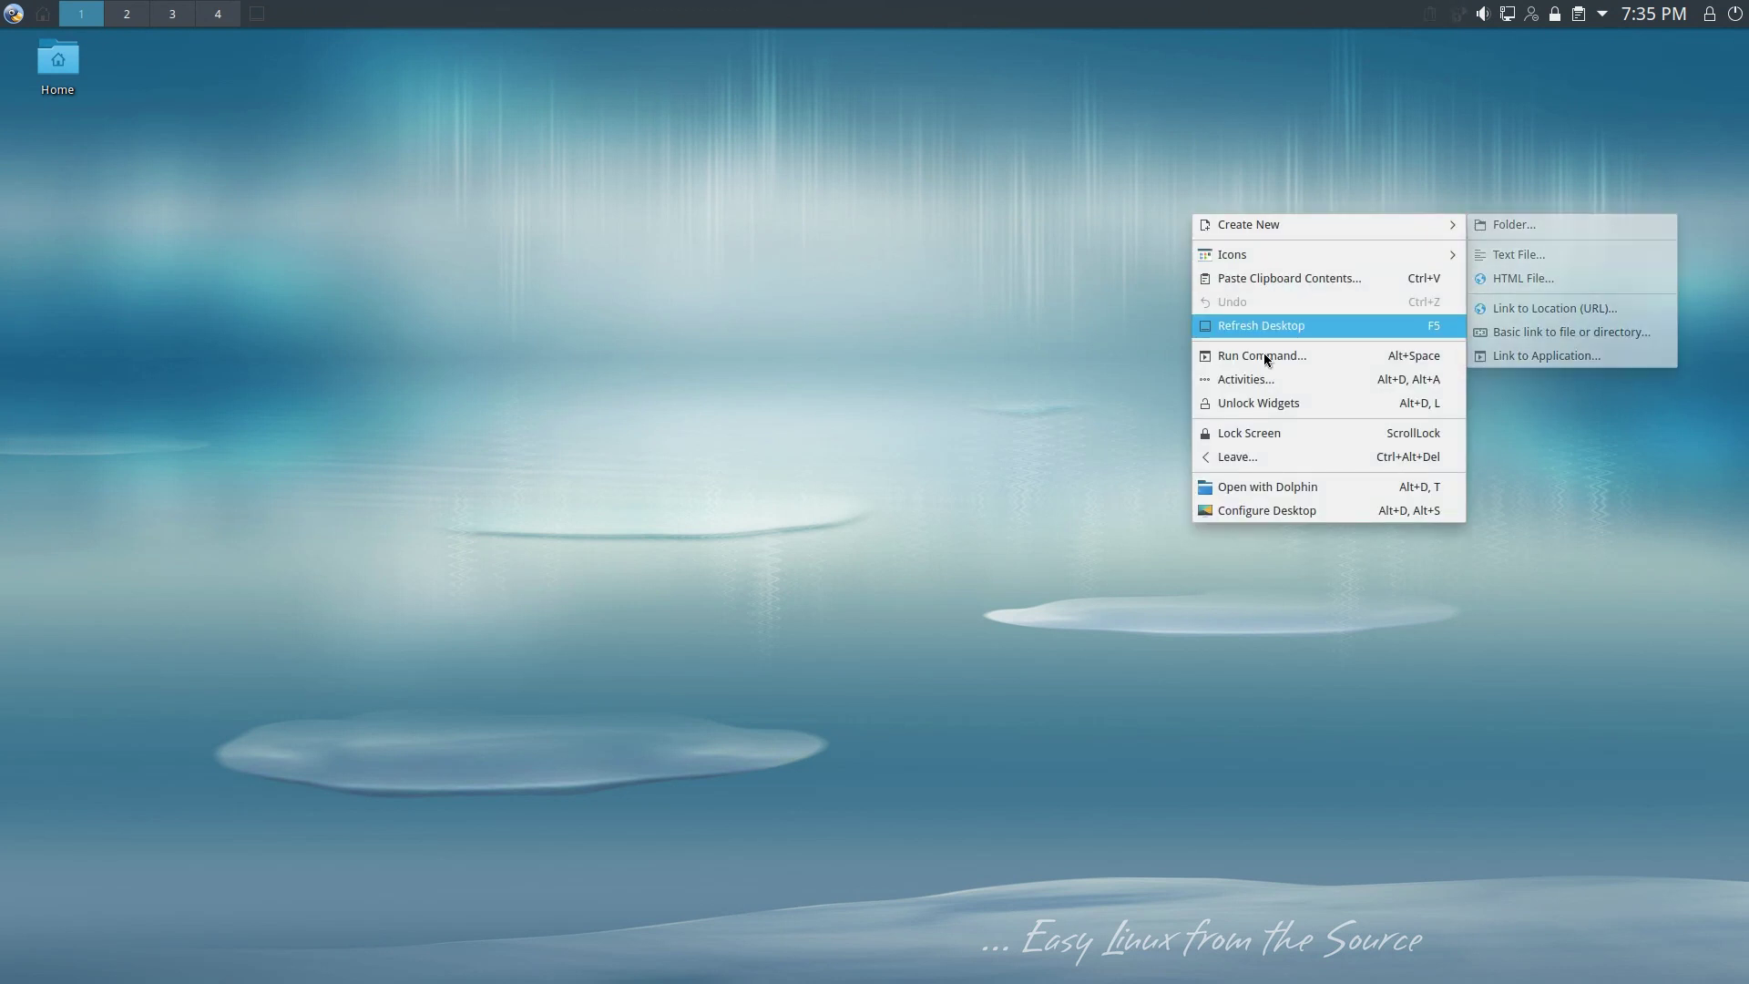
Step: Unlock widgets and inspect the launcher and task manager options, cancelling the alternative-widgets list
left_click(1265, 402)
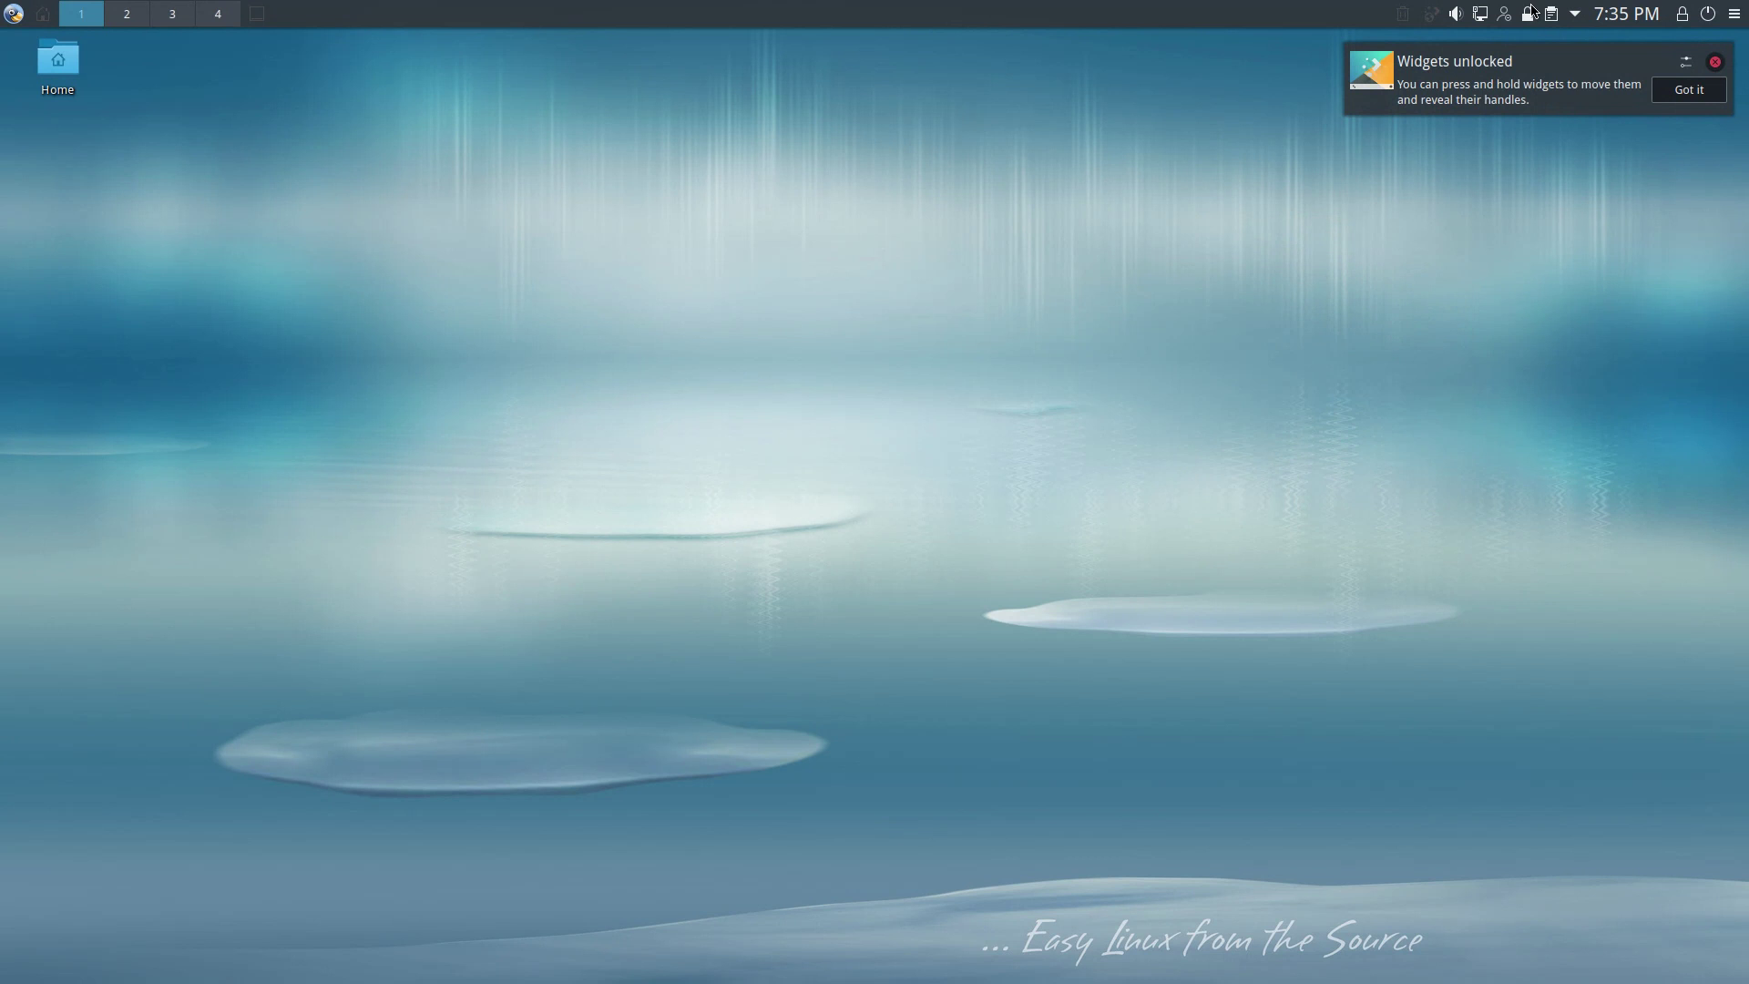
right_click(14, 14)
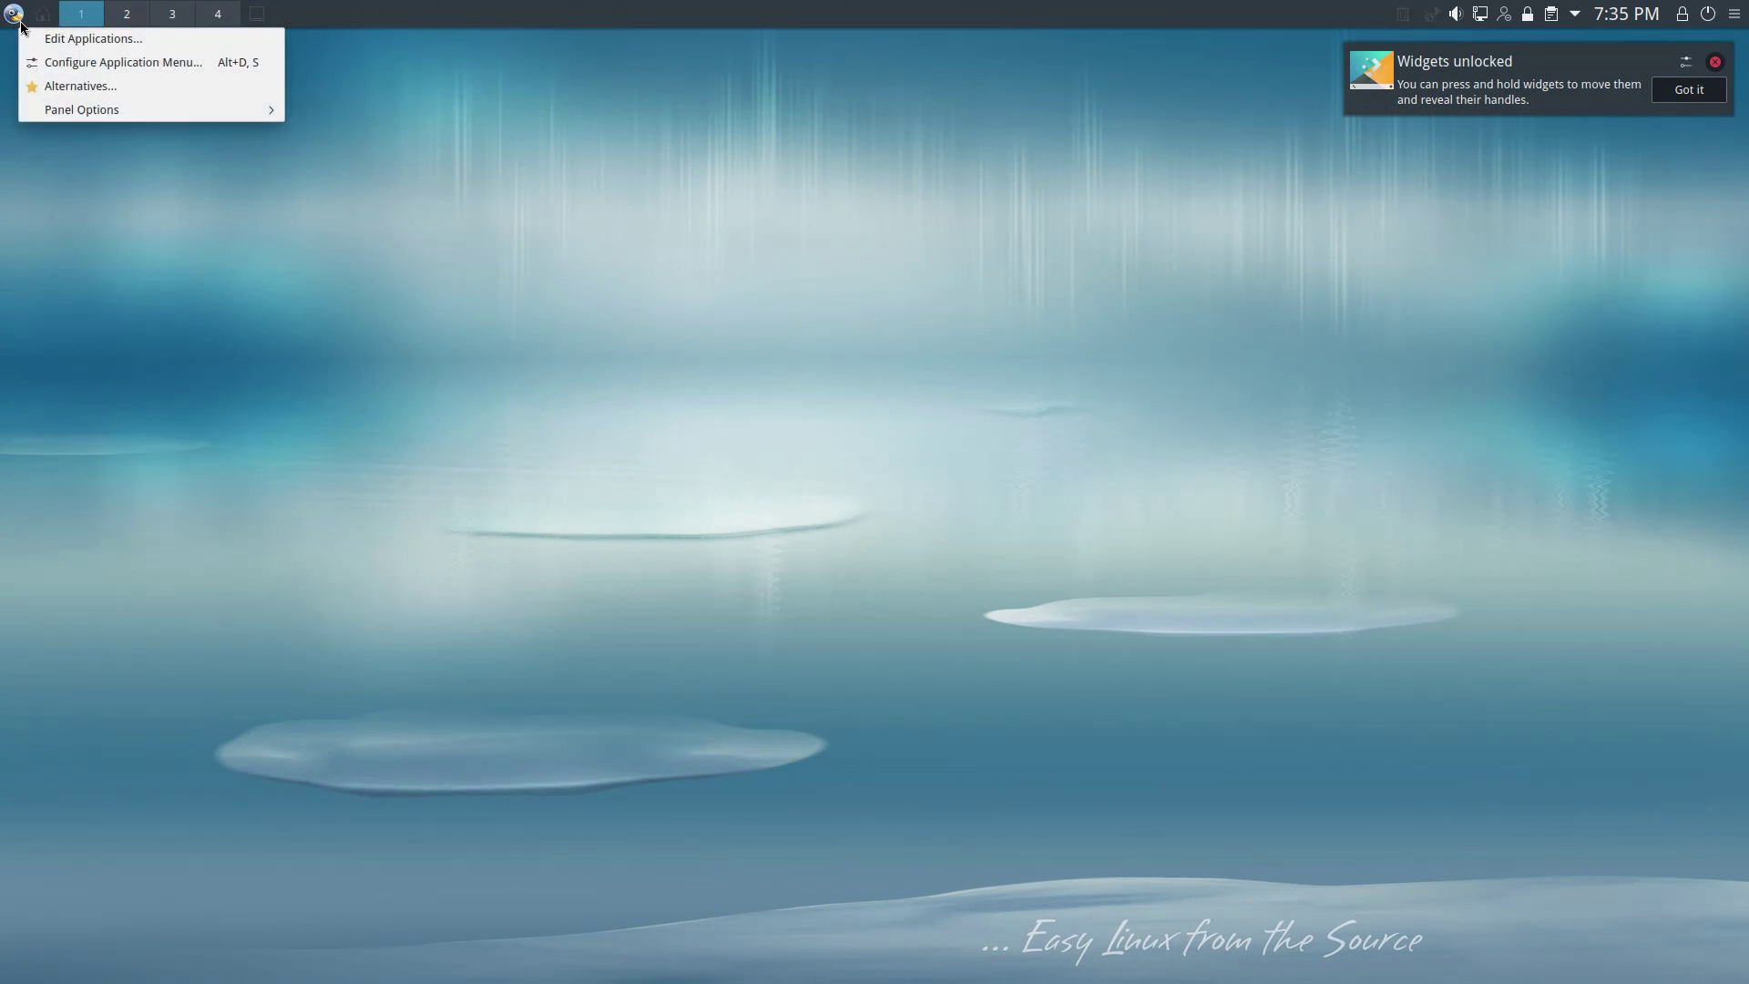
right_click(698, 9)
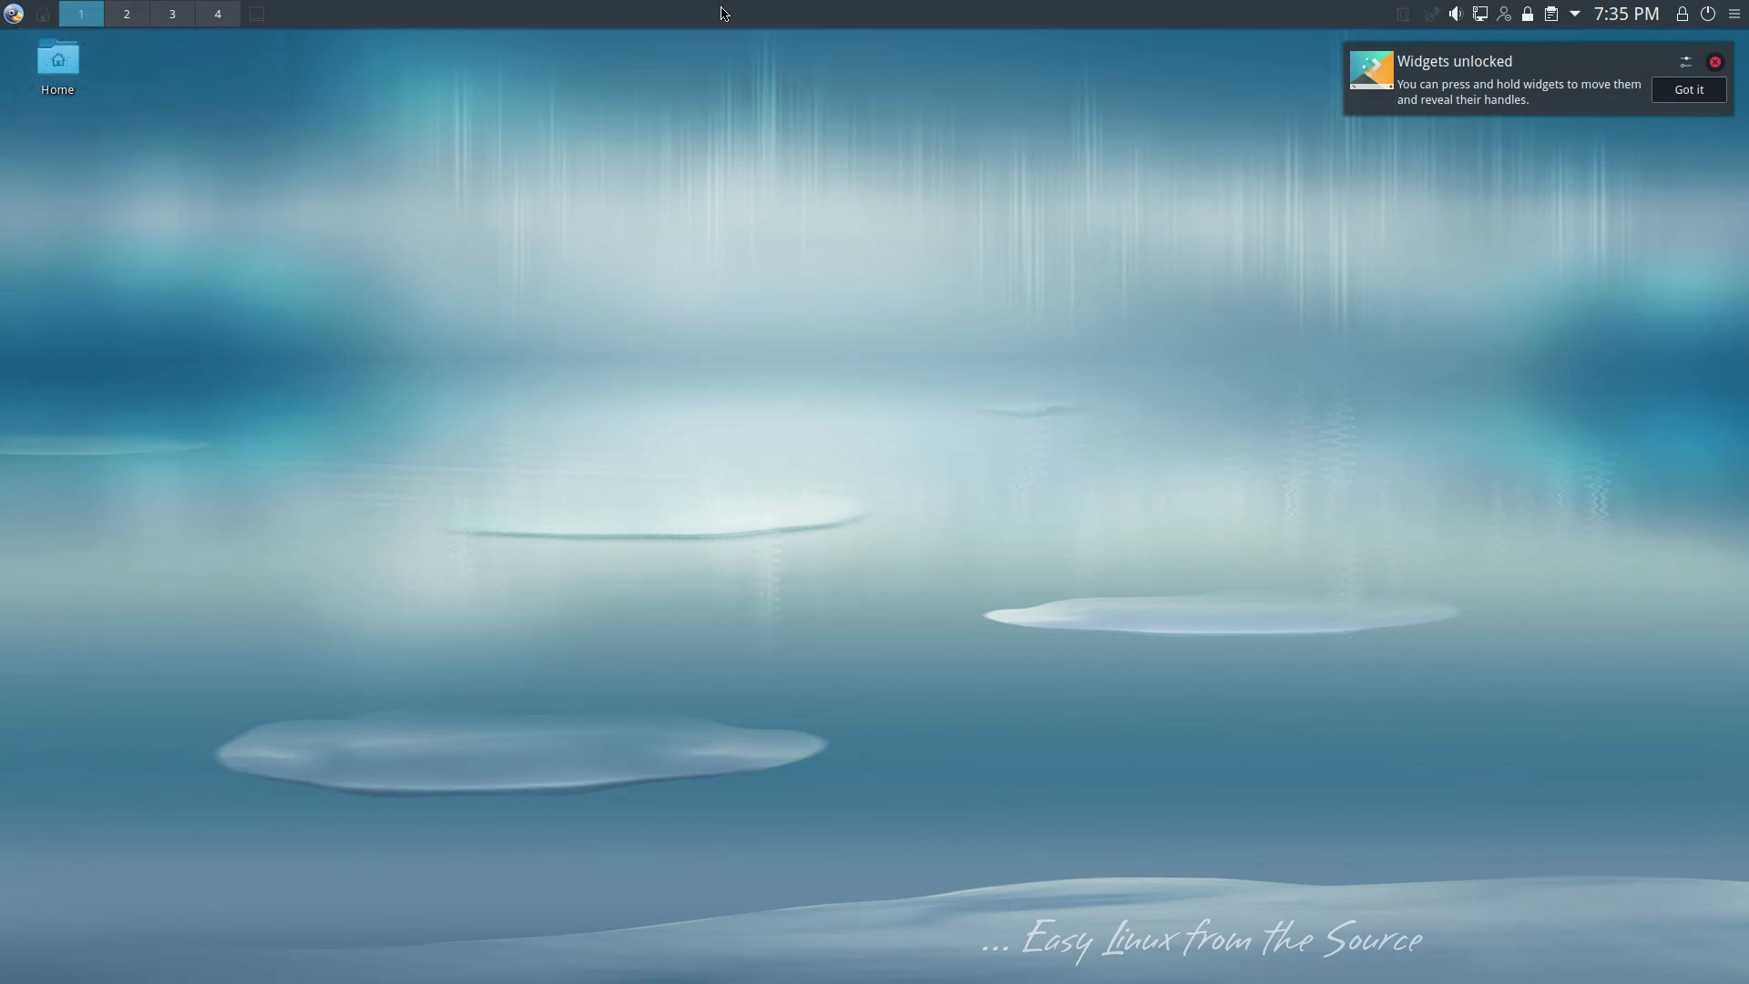
right_click(721, 12)
left_click(774, 62)
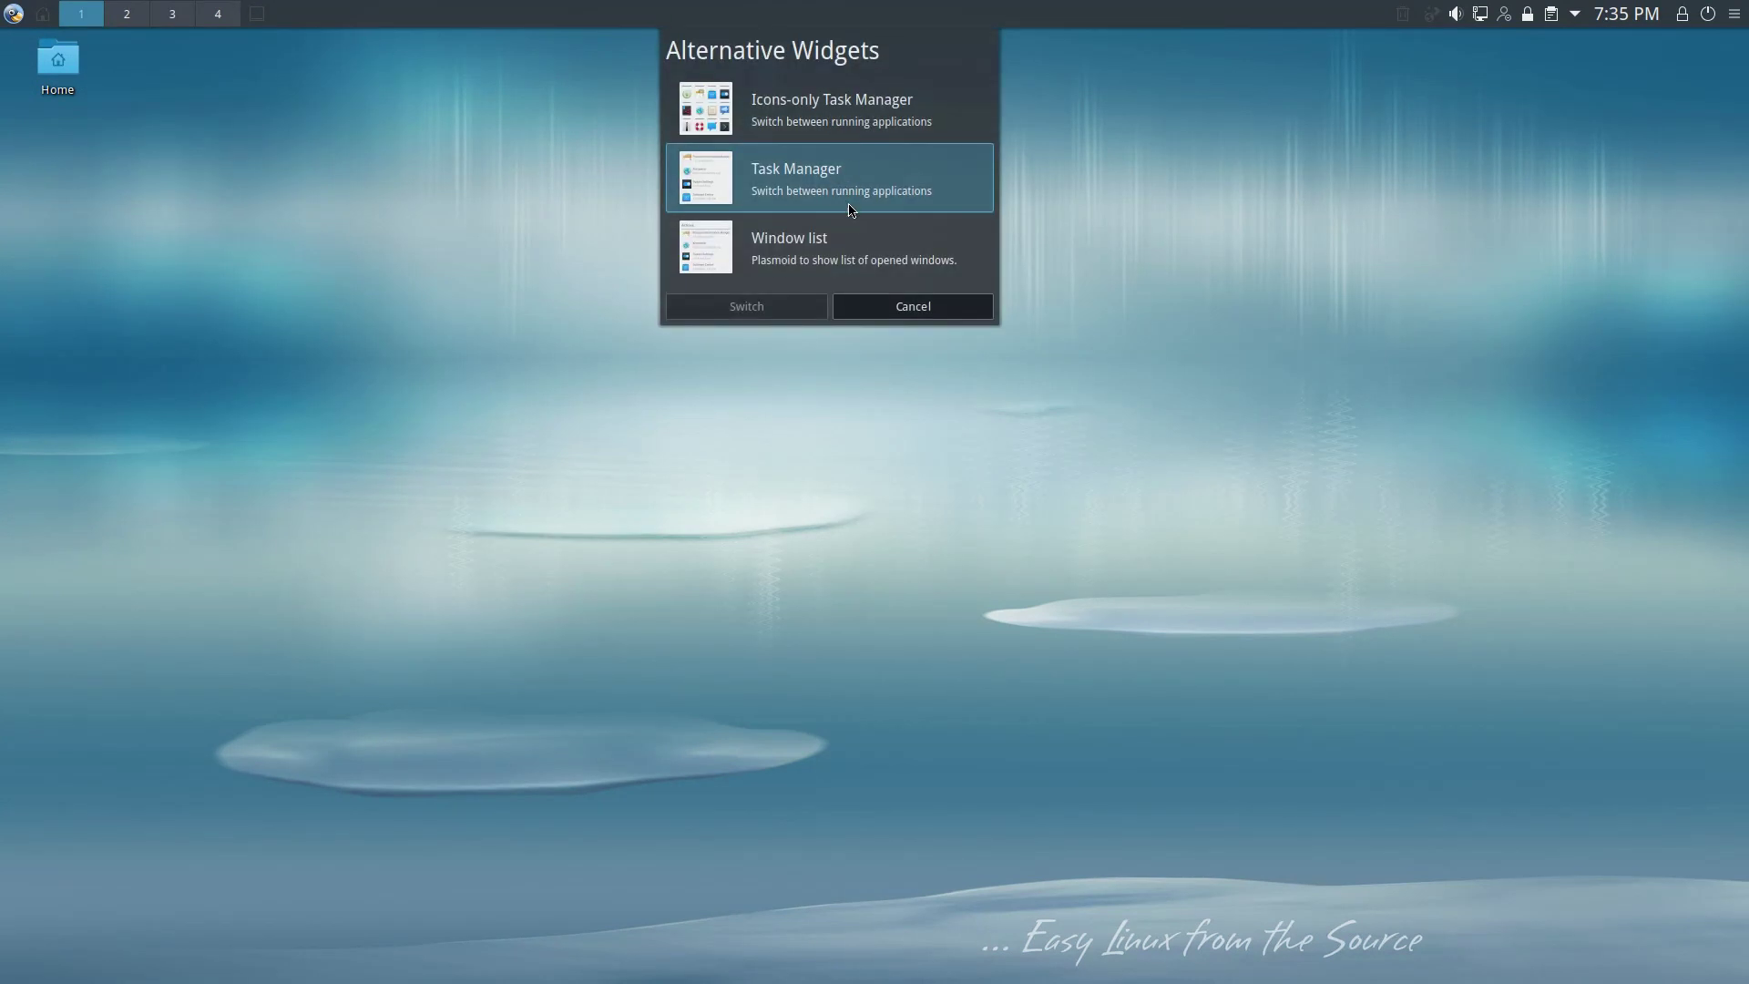
left_click(913, 306)
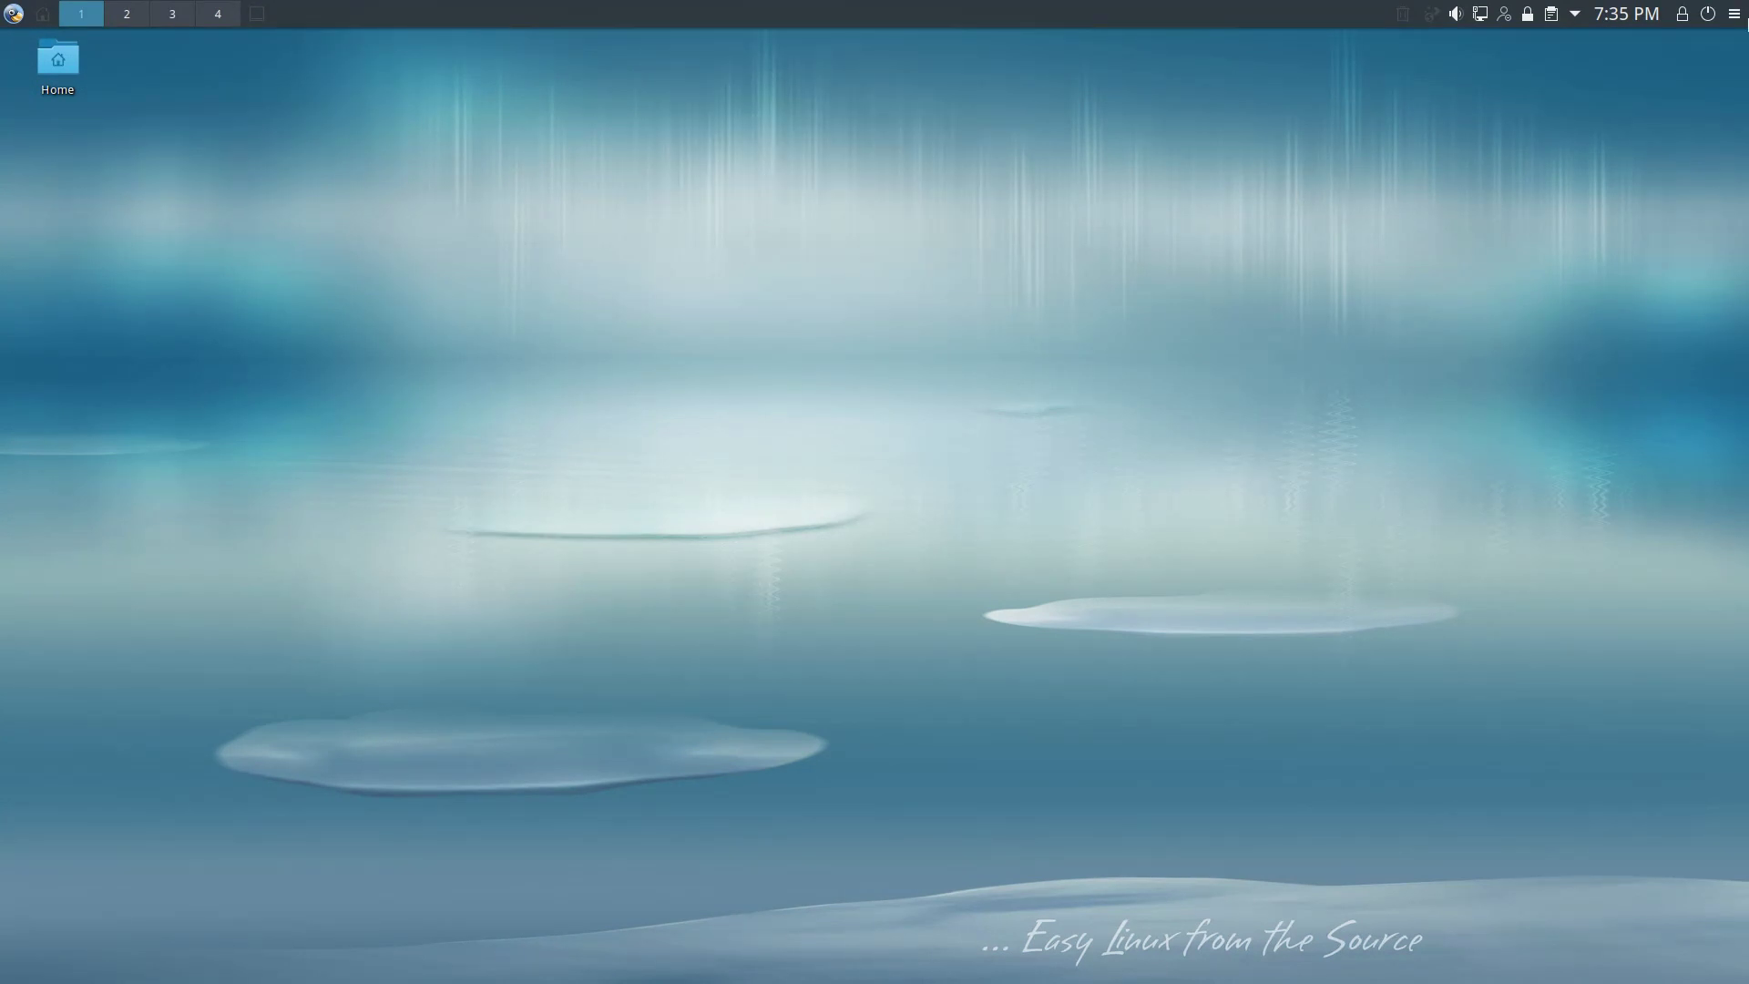
Step: Lock the desktop widgets again and view the desktop context menu's options
right_click(1666, 143)
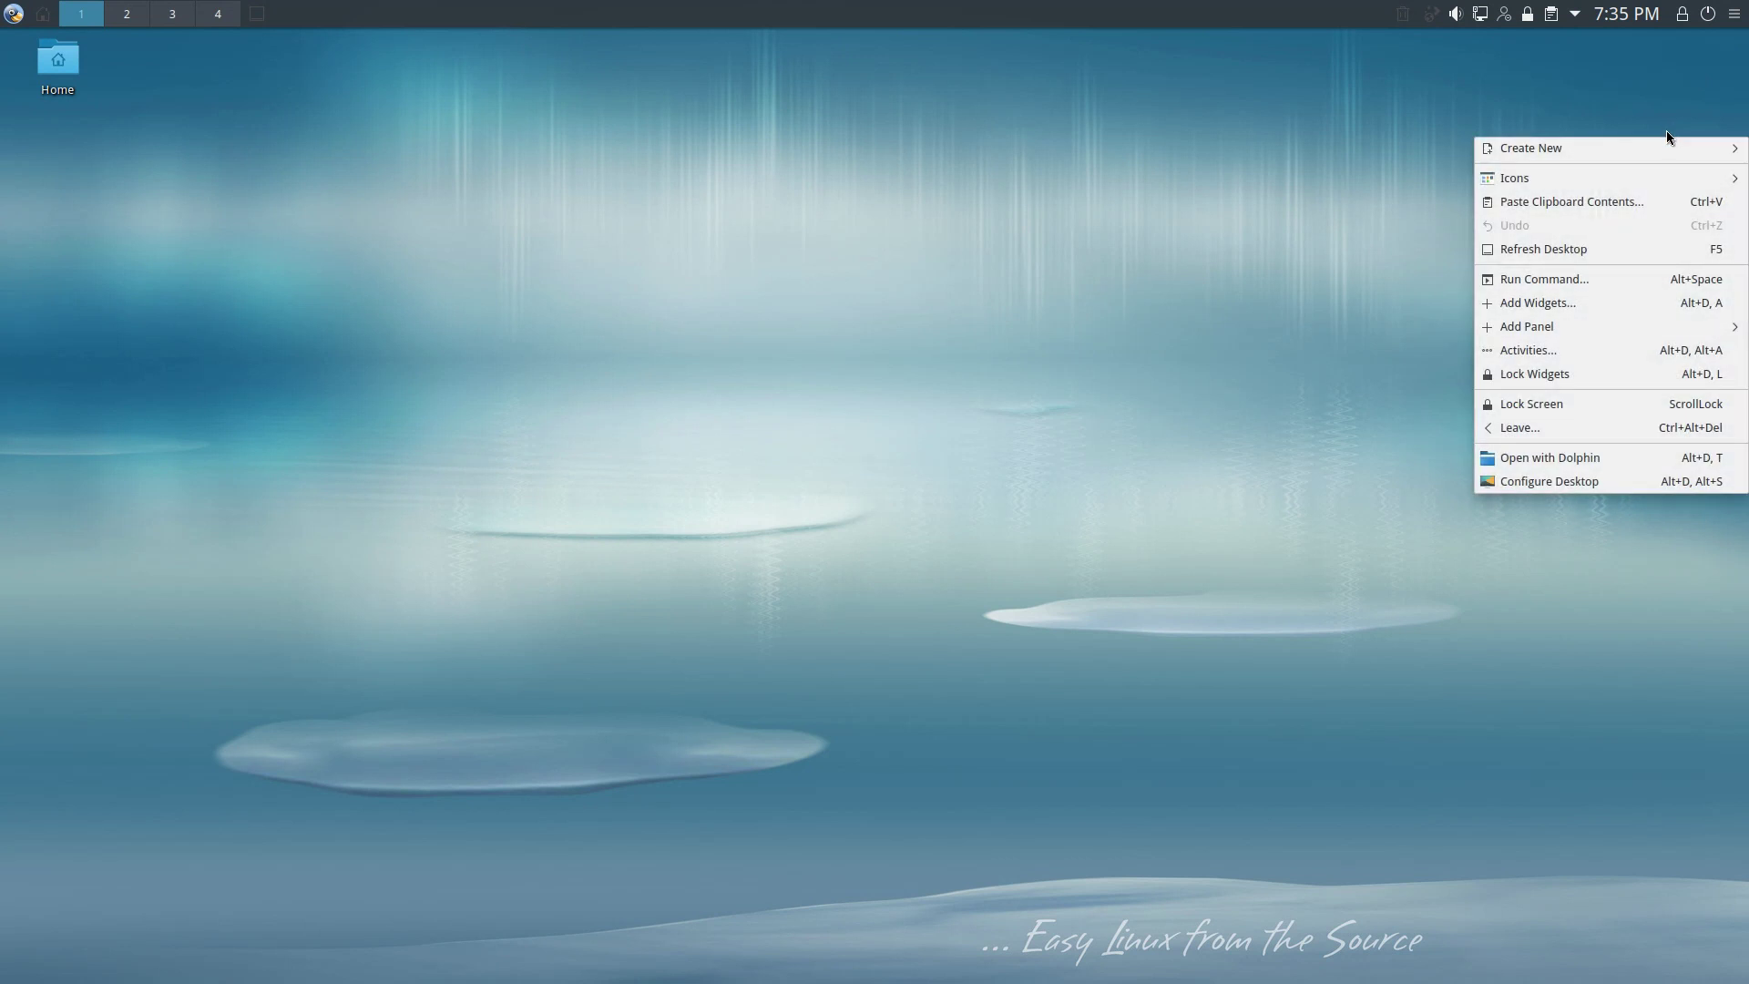
left_click(1548, 375)
right_click(622, 559)
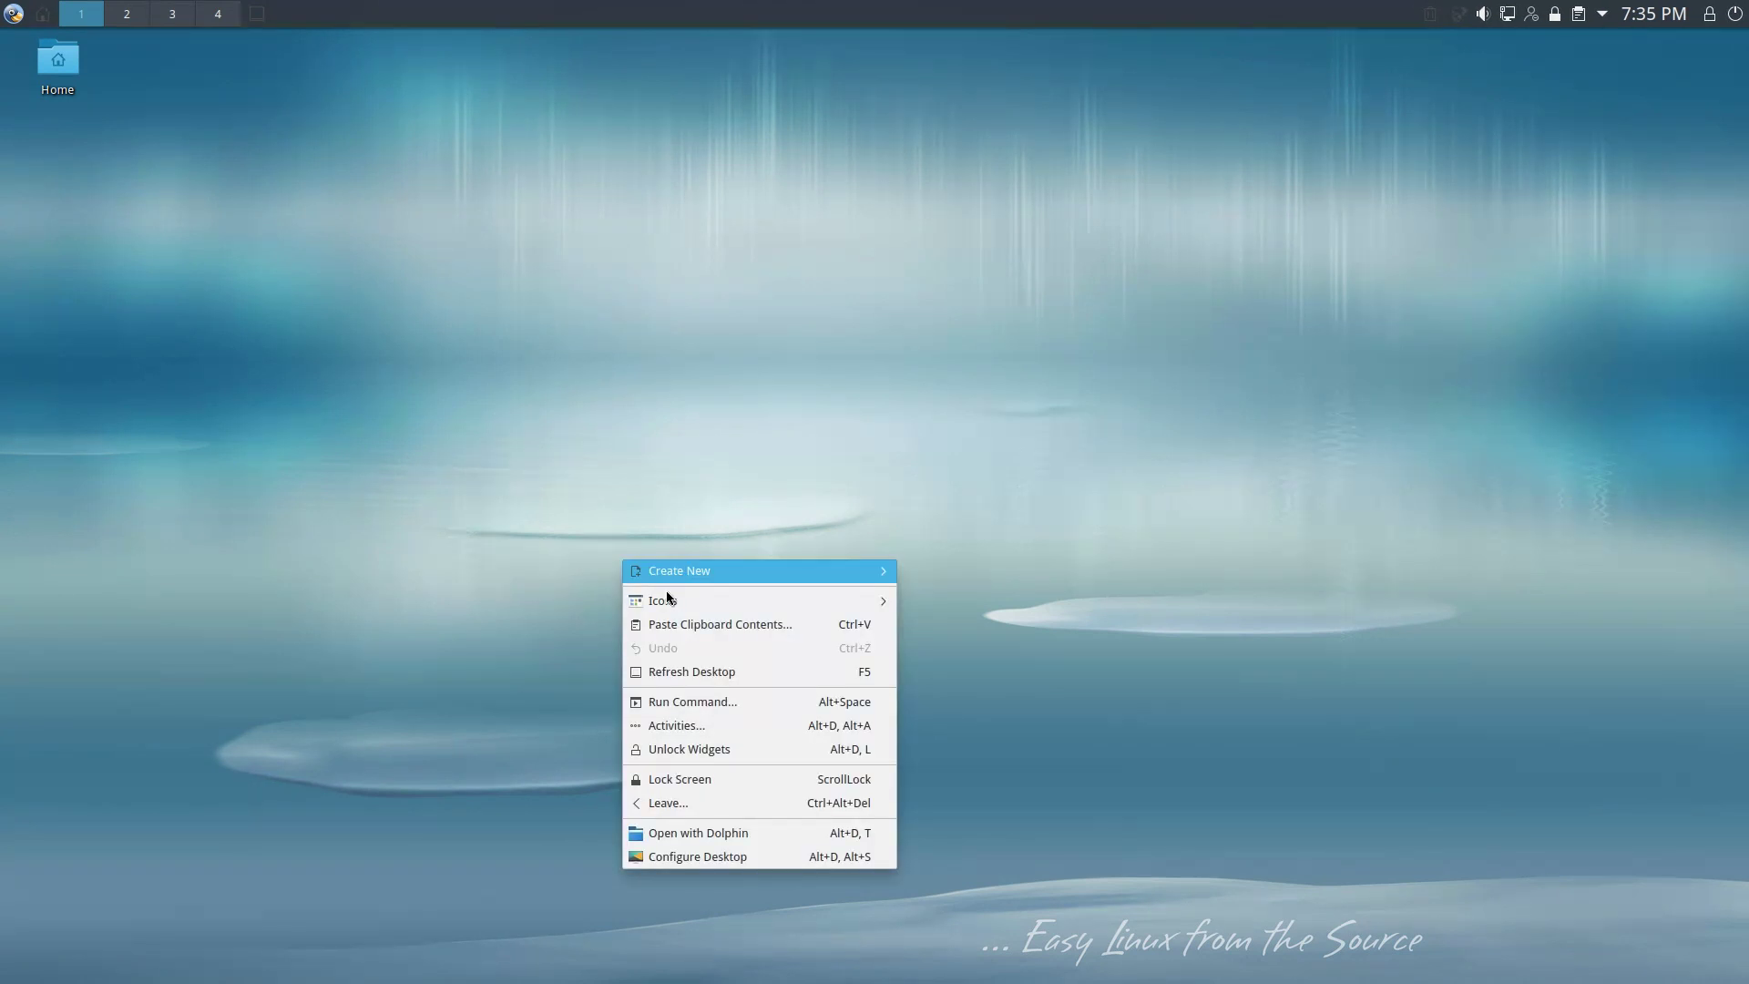
mouse_move(789, 571)
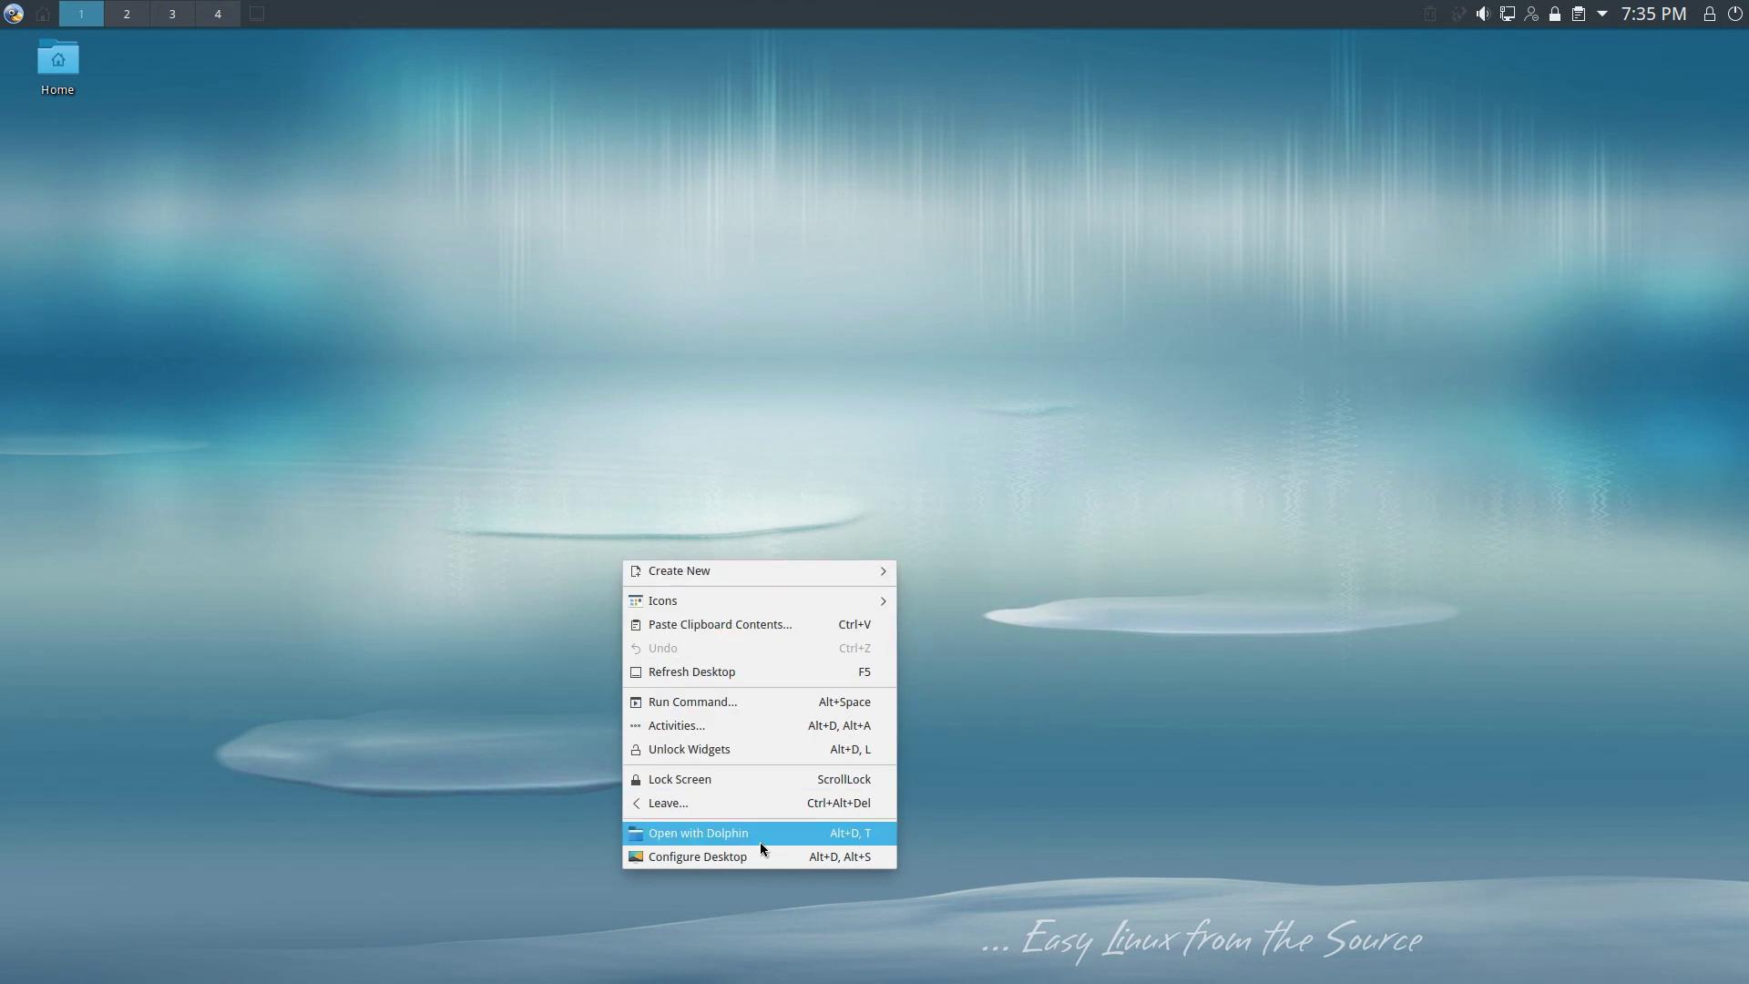
left_click(702, 527)
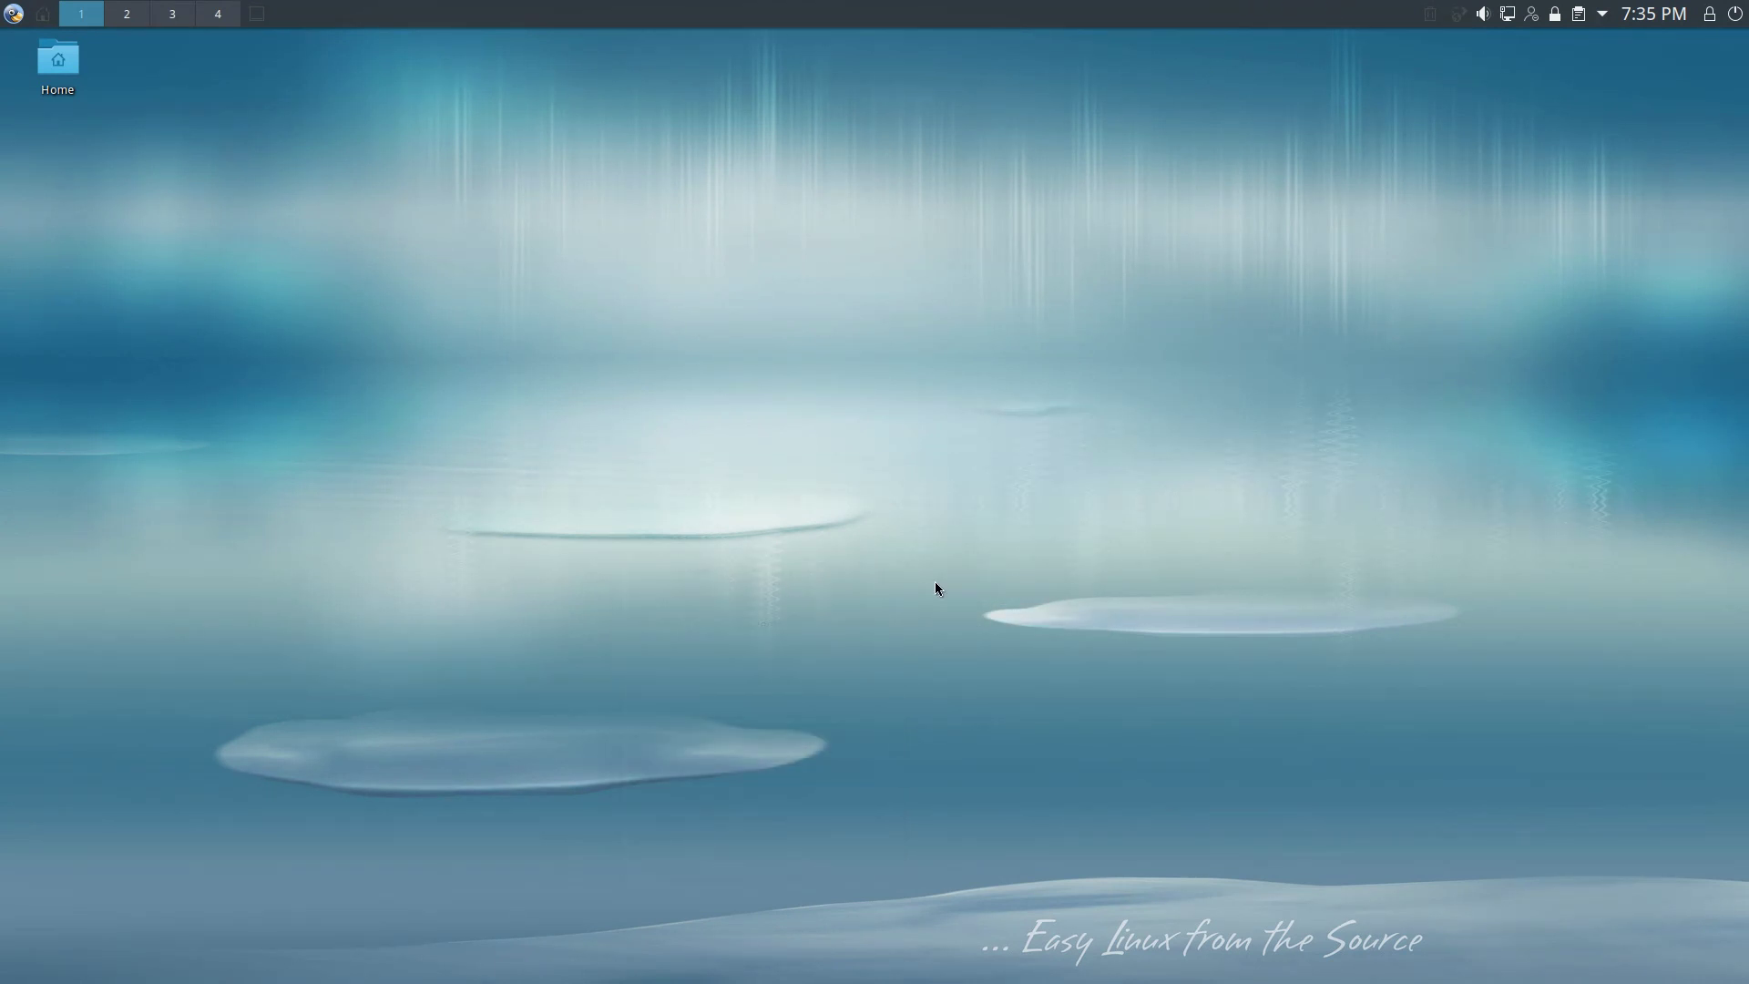
mouse_move(856, 980)
left_click(15, 12)
Step: Open Configure Desktop and apply the teal penguin wallpaper
right_click(883, 269)
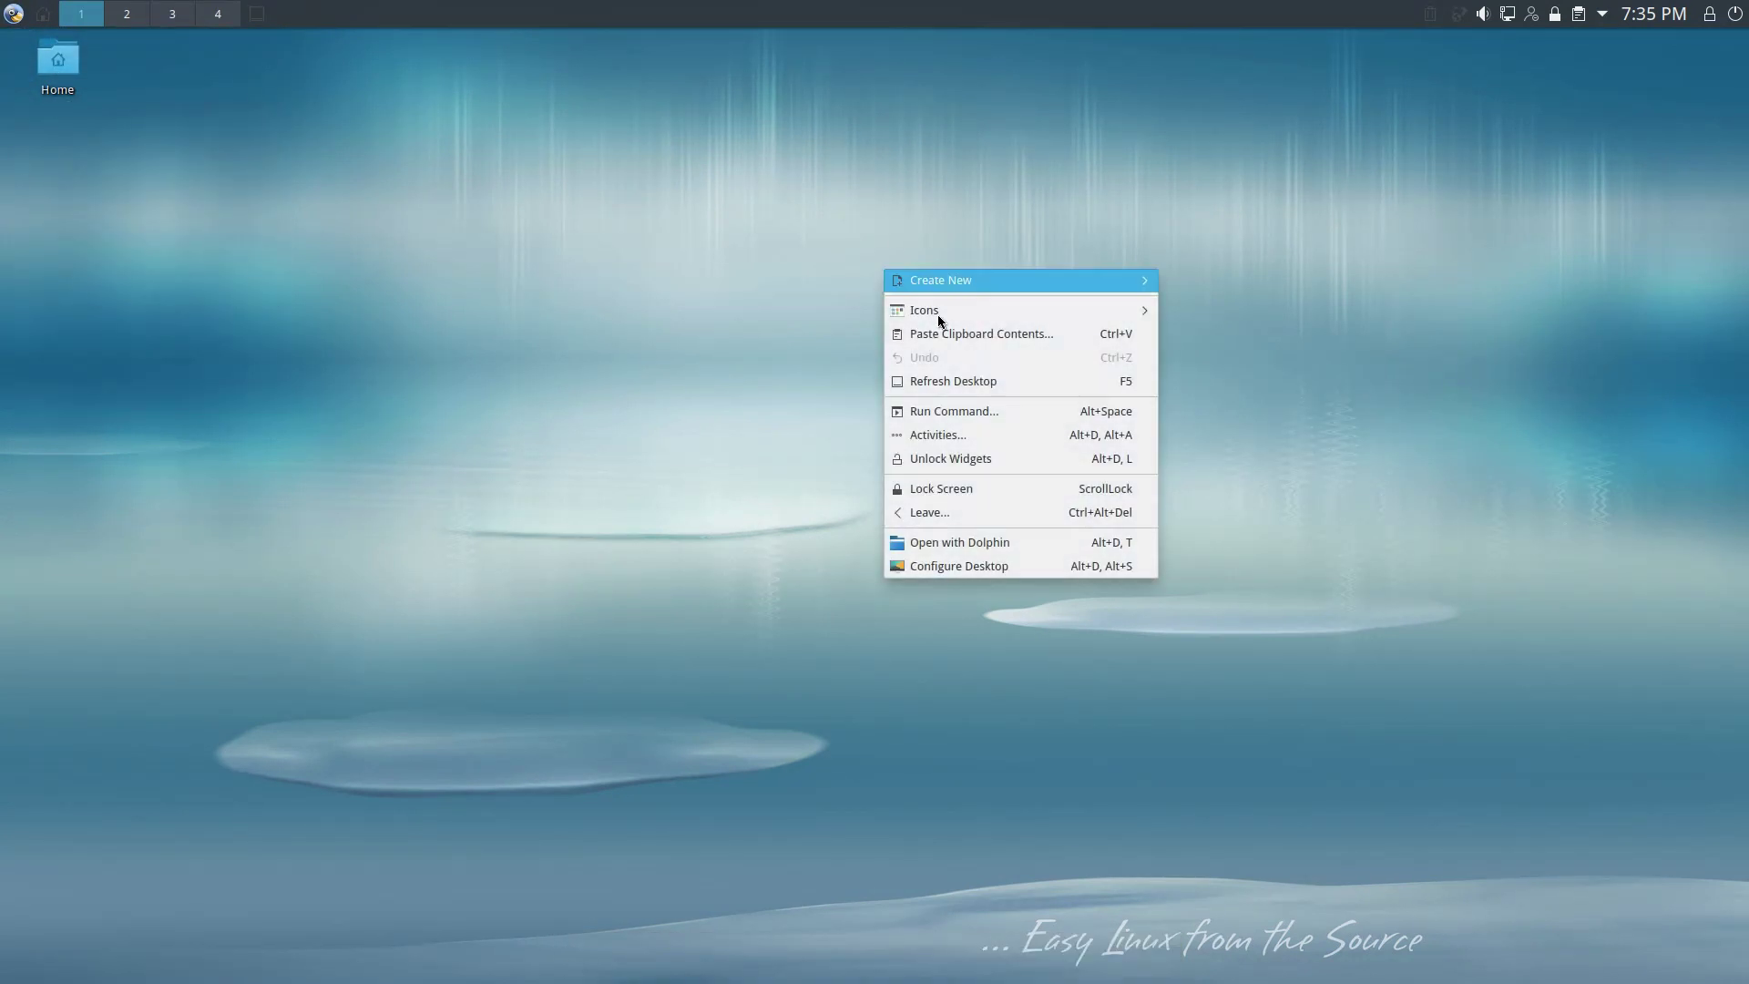
left_click(1013, 566)
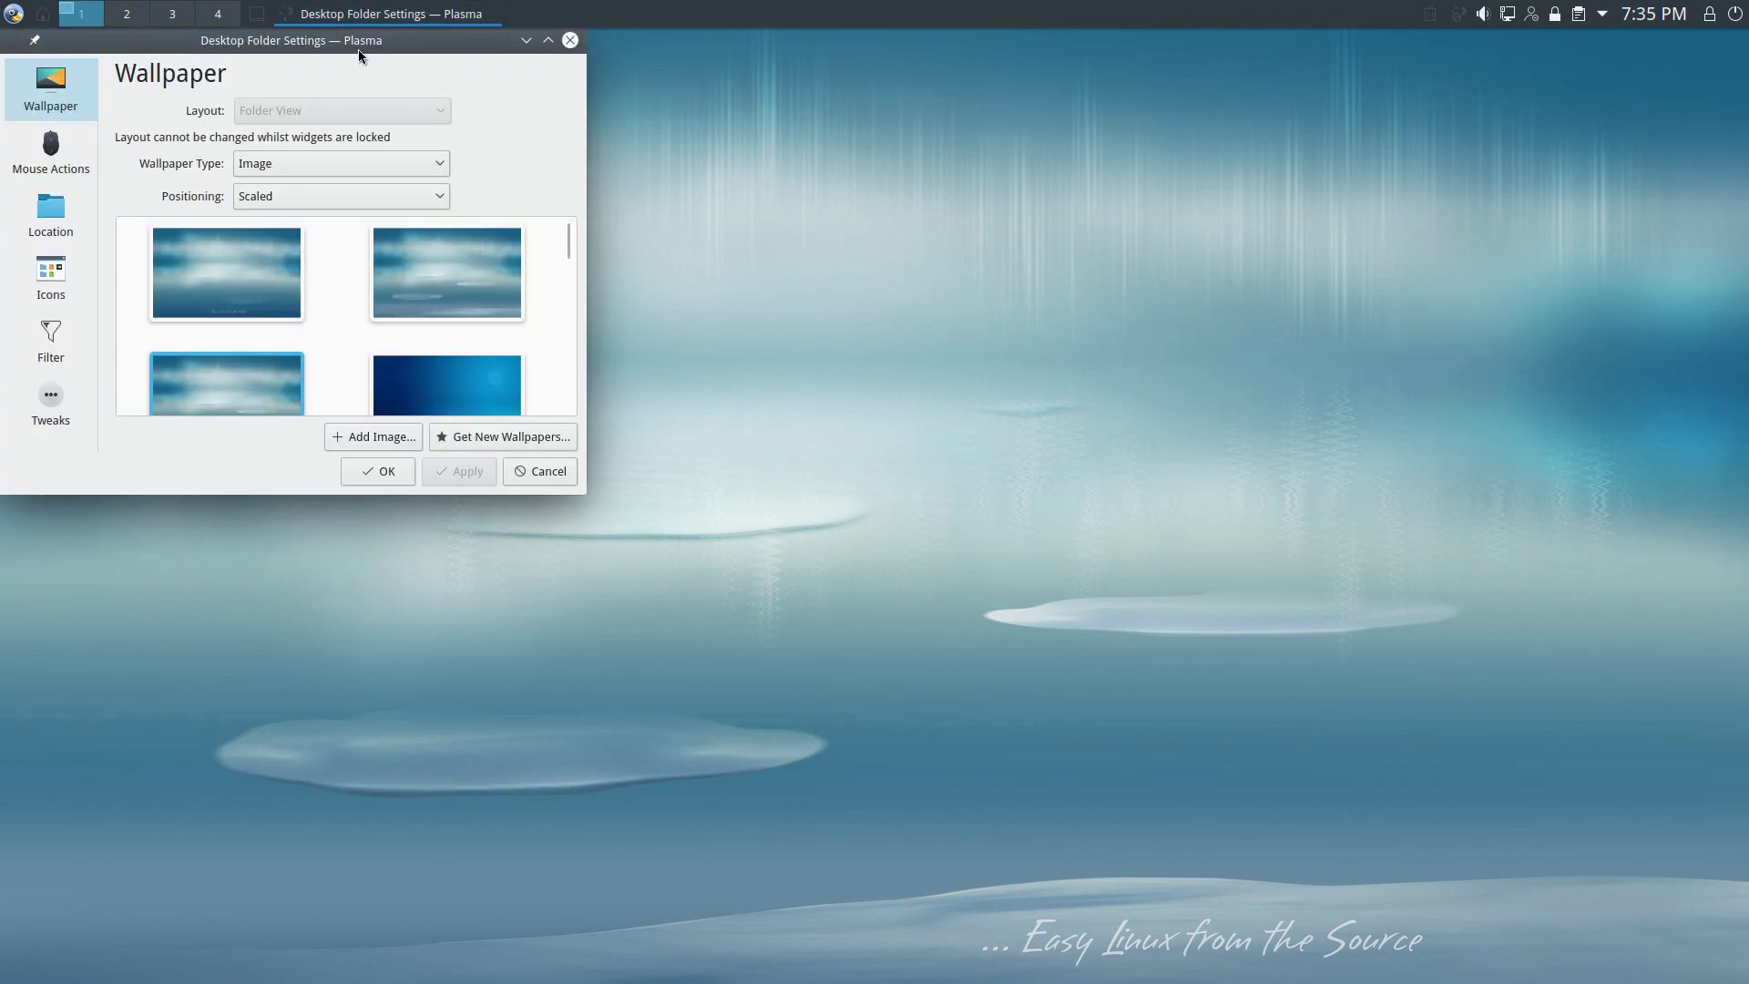
left_click_drag(359, 51, 996, 188)
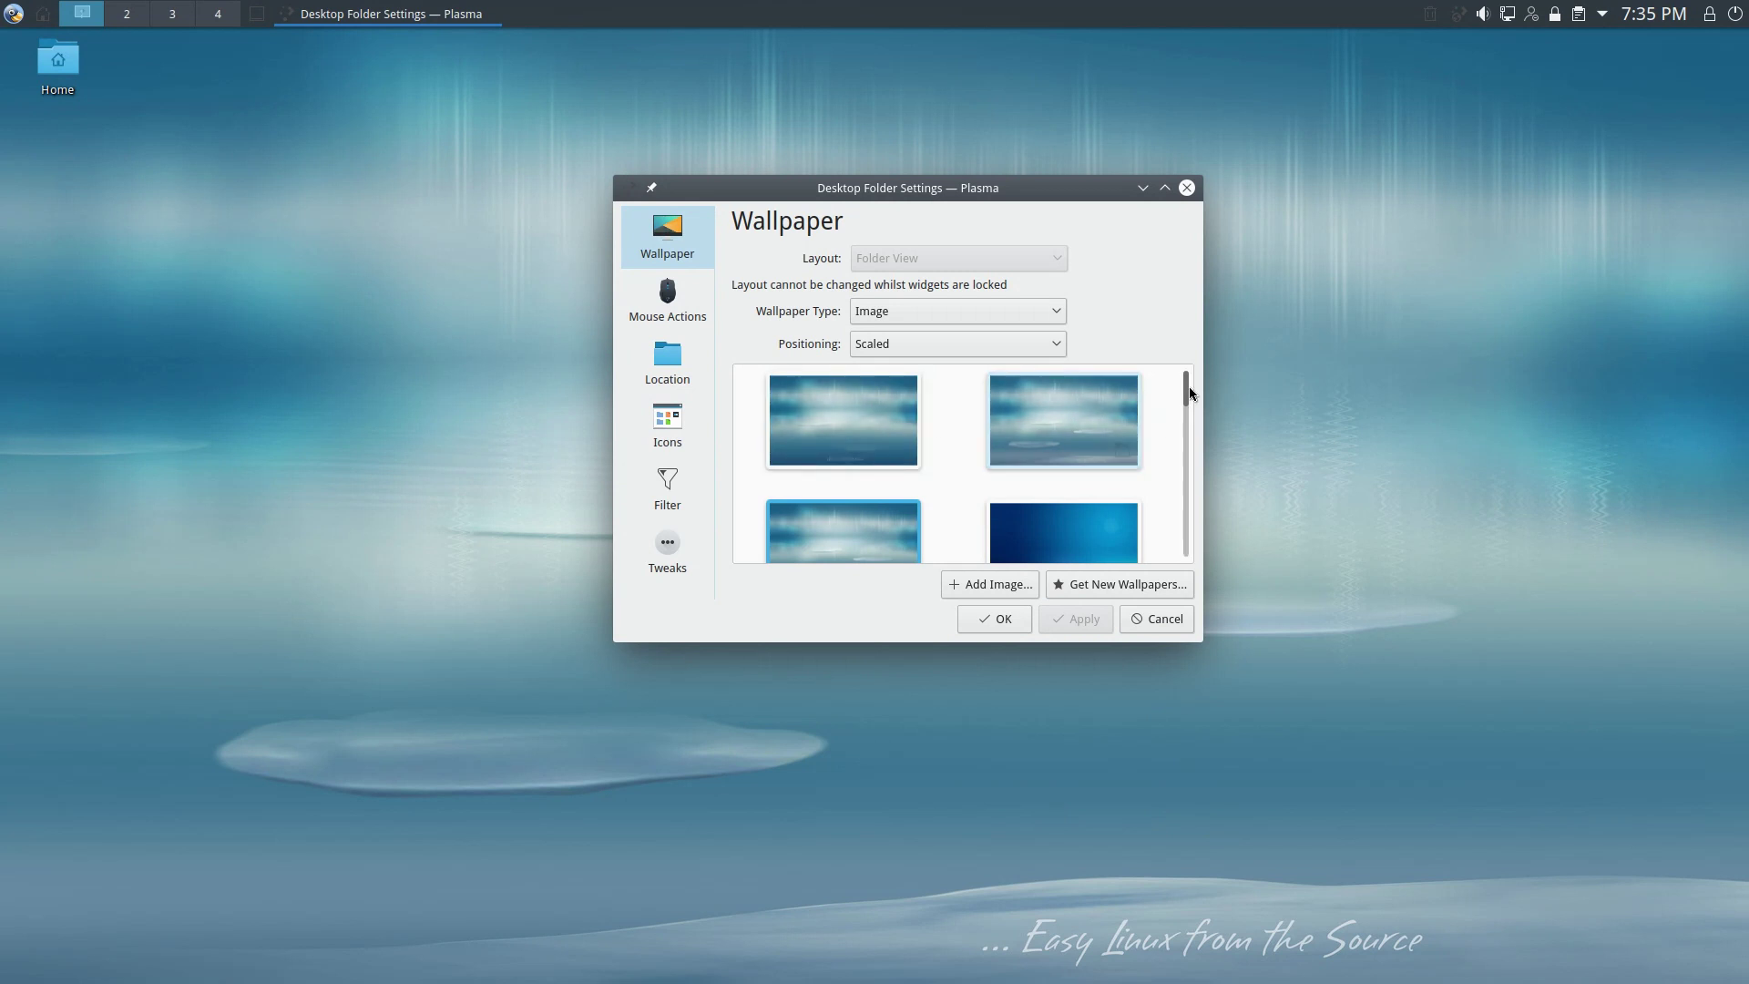
left_click_drag(1190, 395, 1194, 495)
left_click(1087, 465)
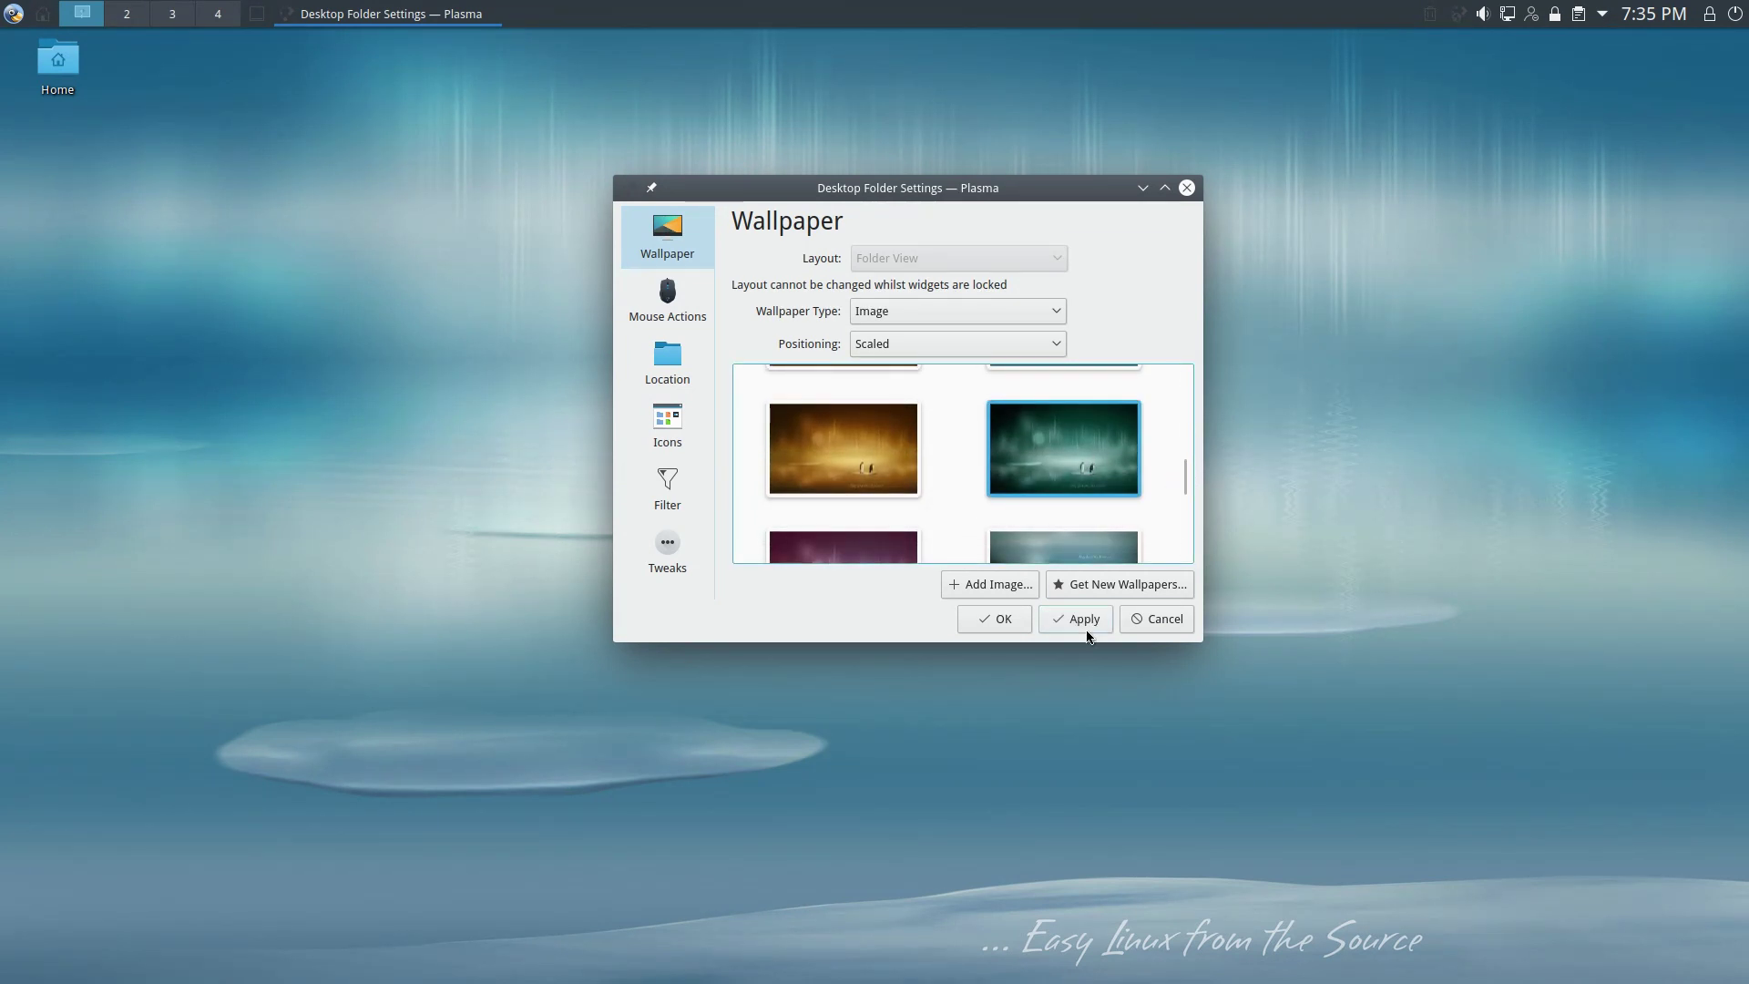
left_click(1084, 624)
Step: Switch the wallpaper to the amber penguin image and apply it
left_click_drag(1045, 188, 706, 99)
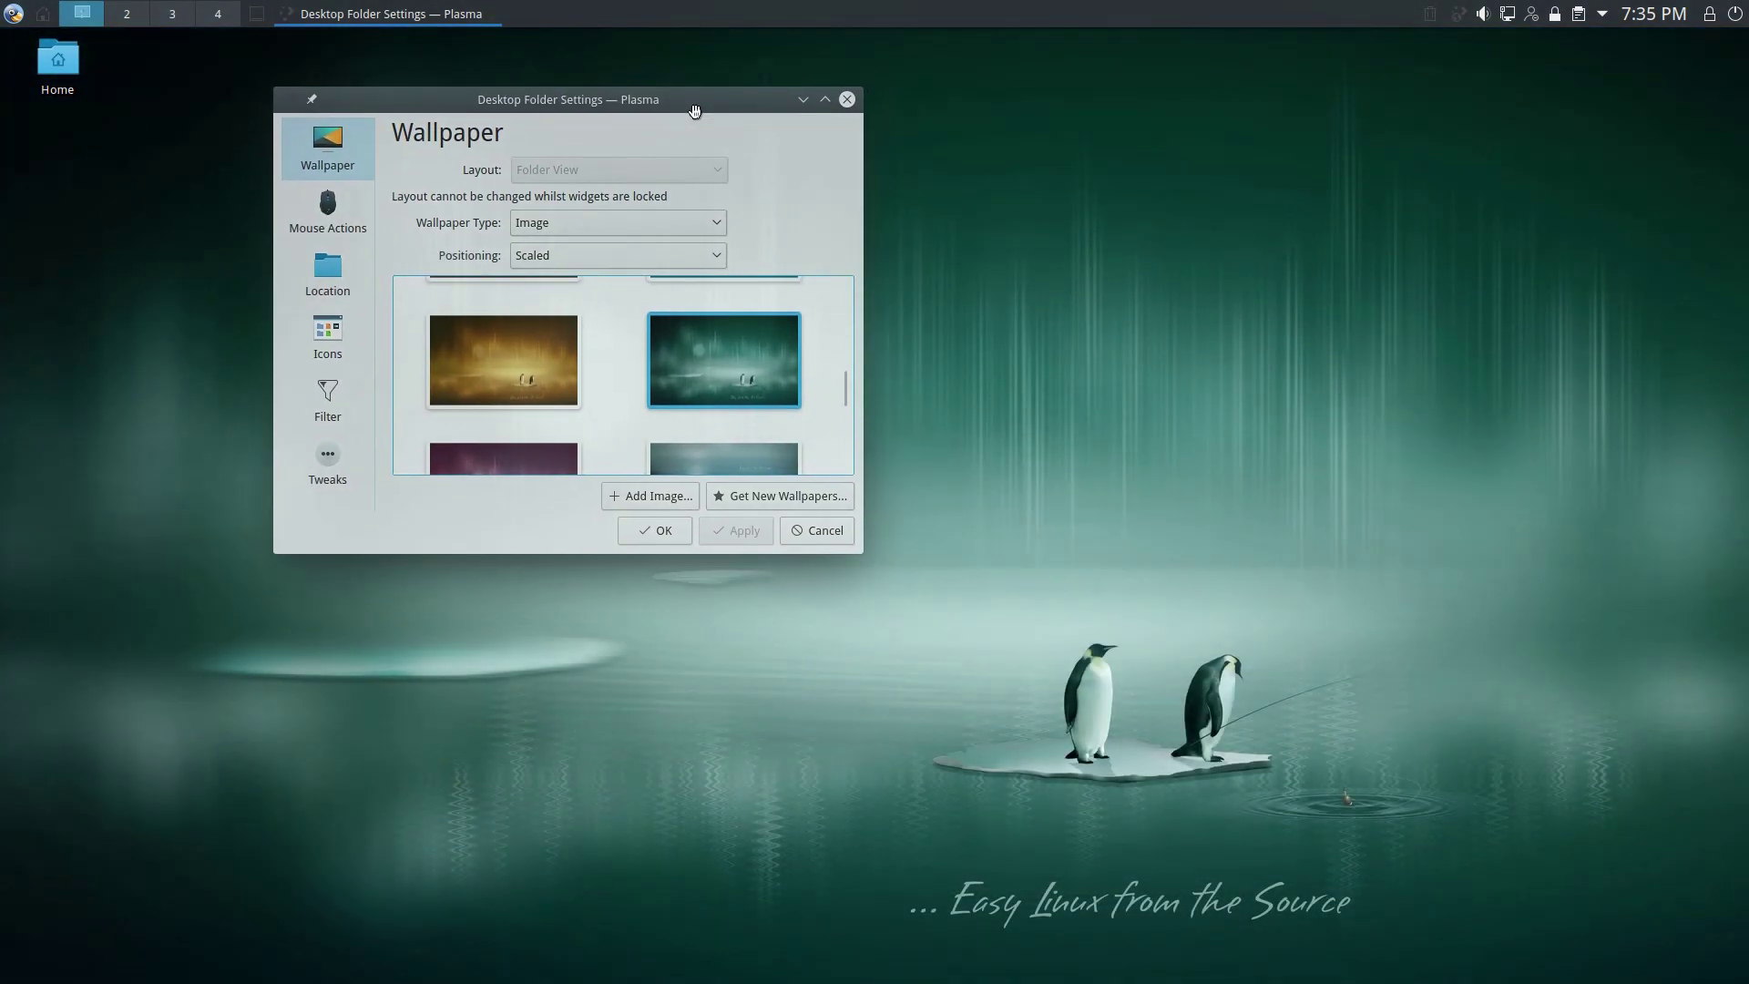
left_click(506, 364)
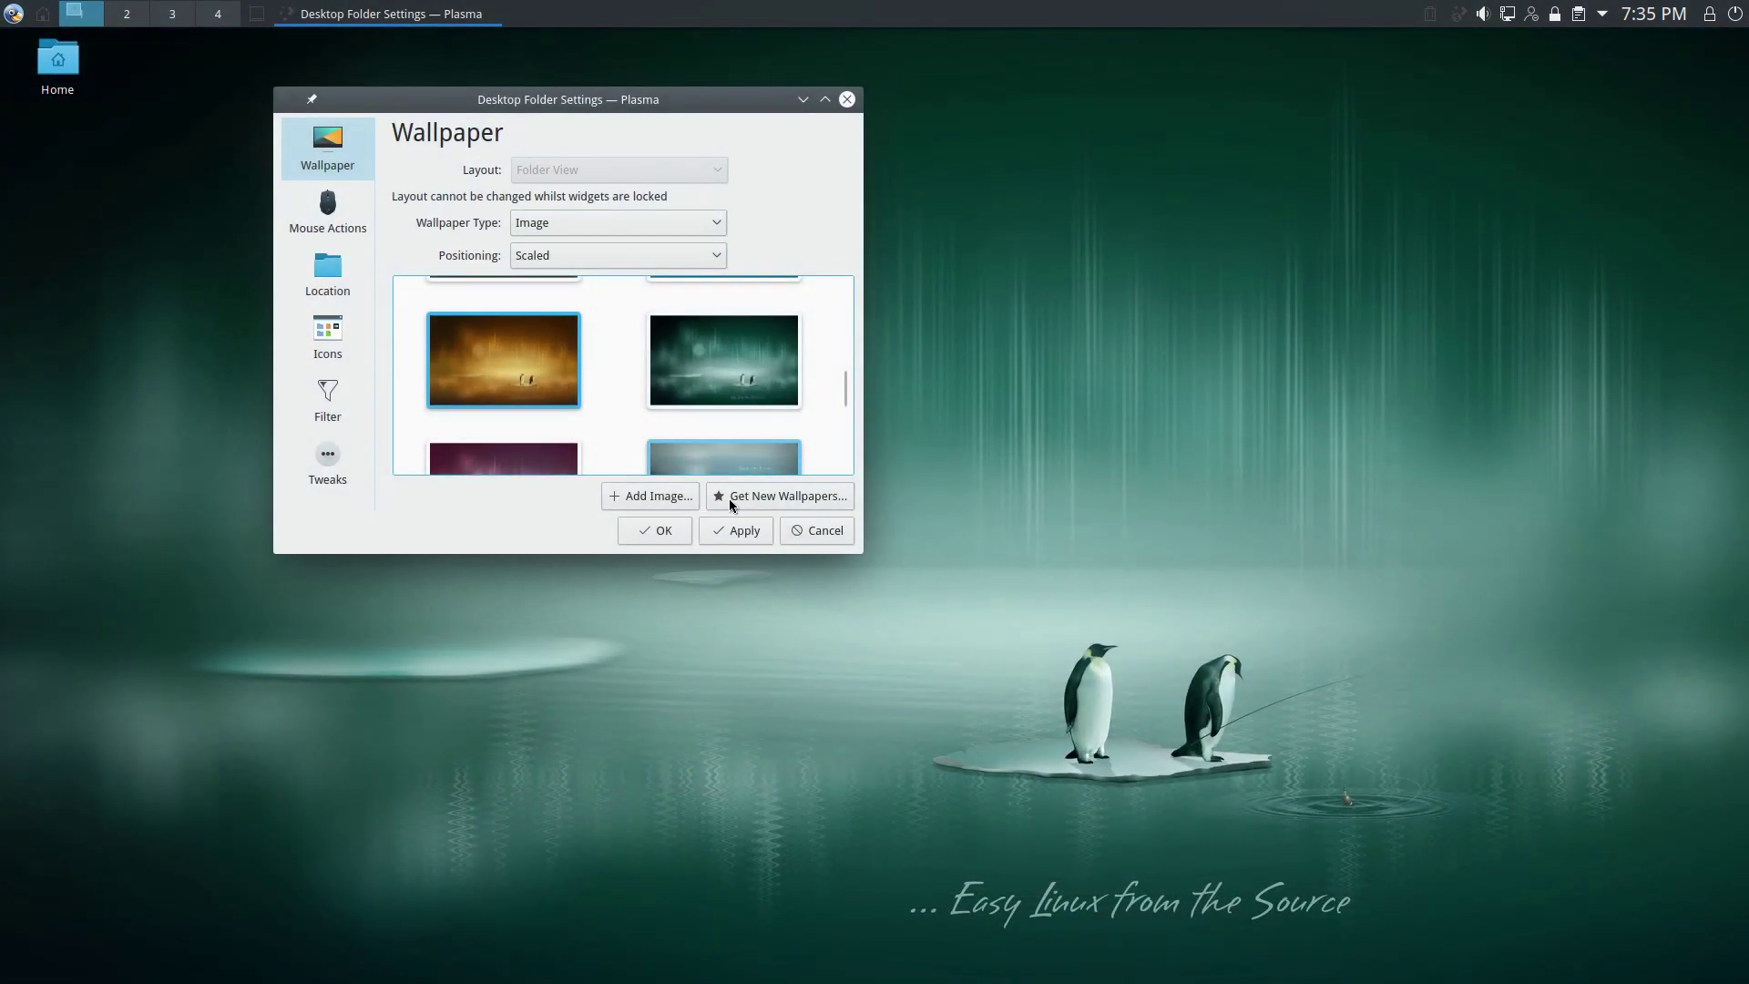
left_click(736, 530)
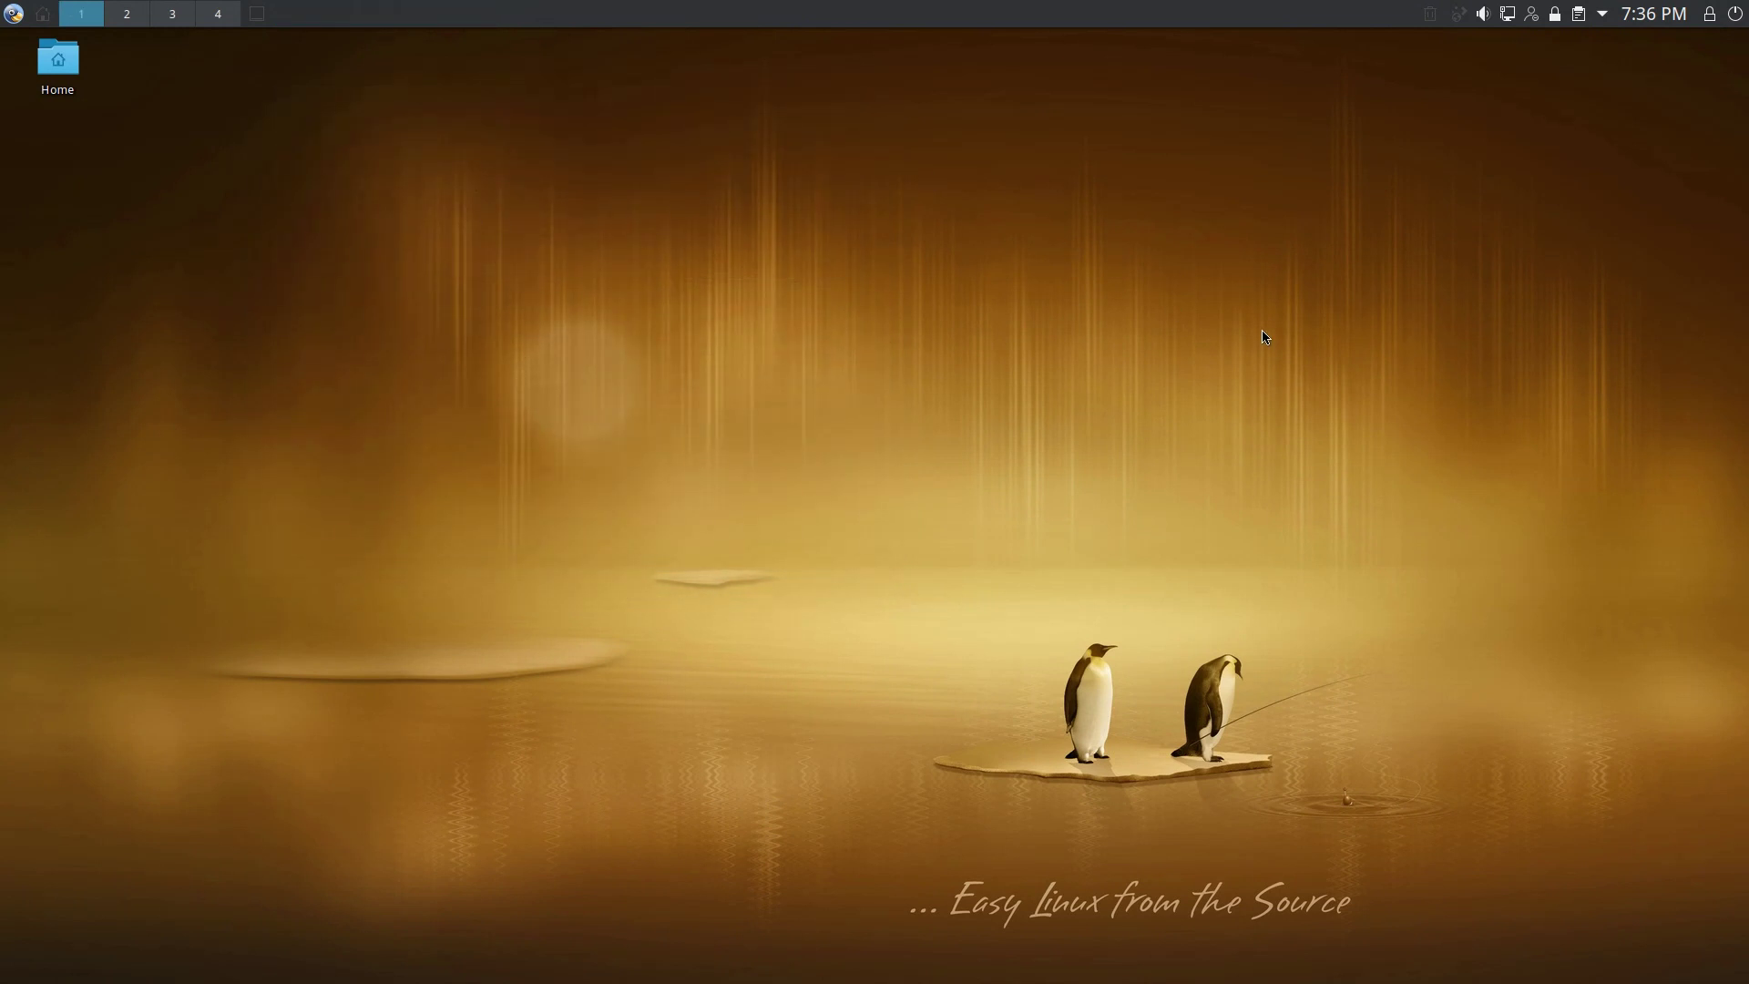
left_click(14, 13)
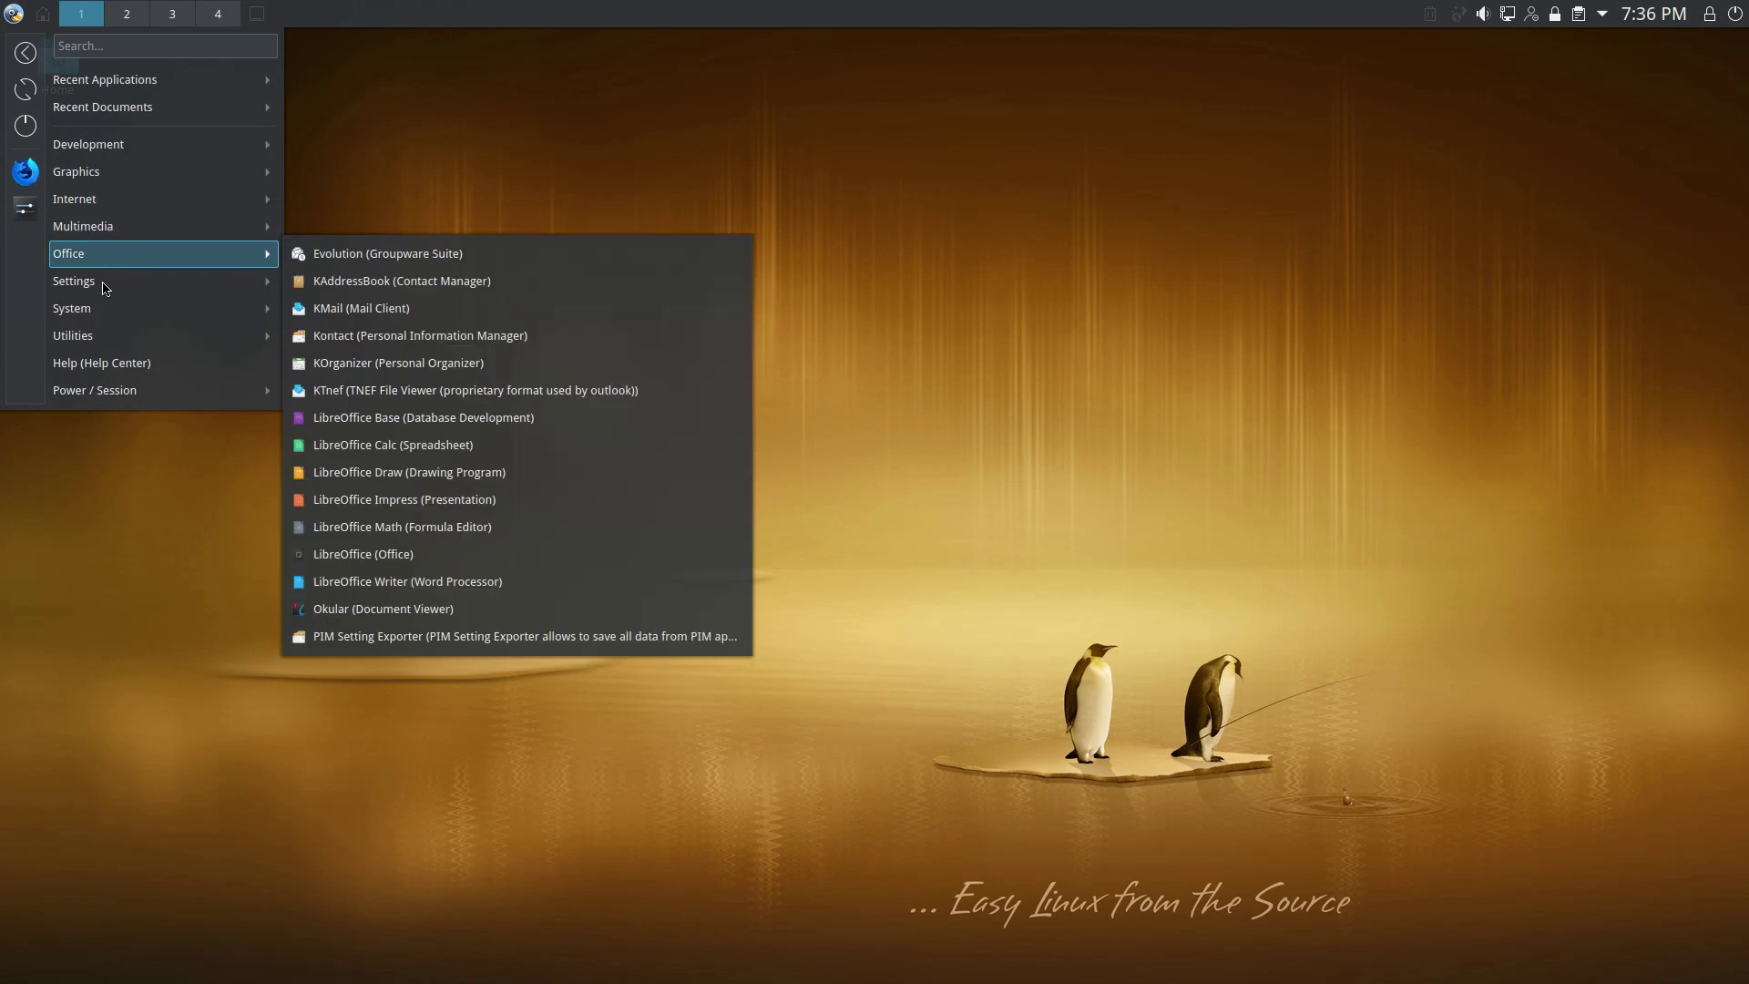
mouse_move(96, 282)
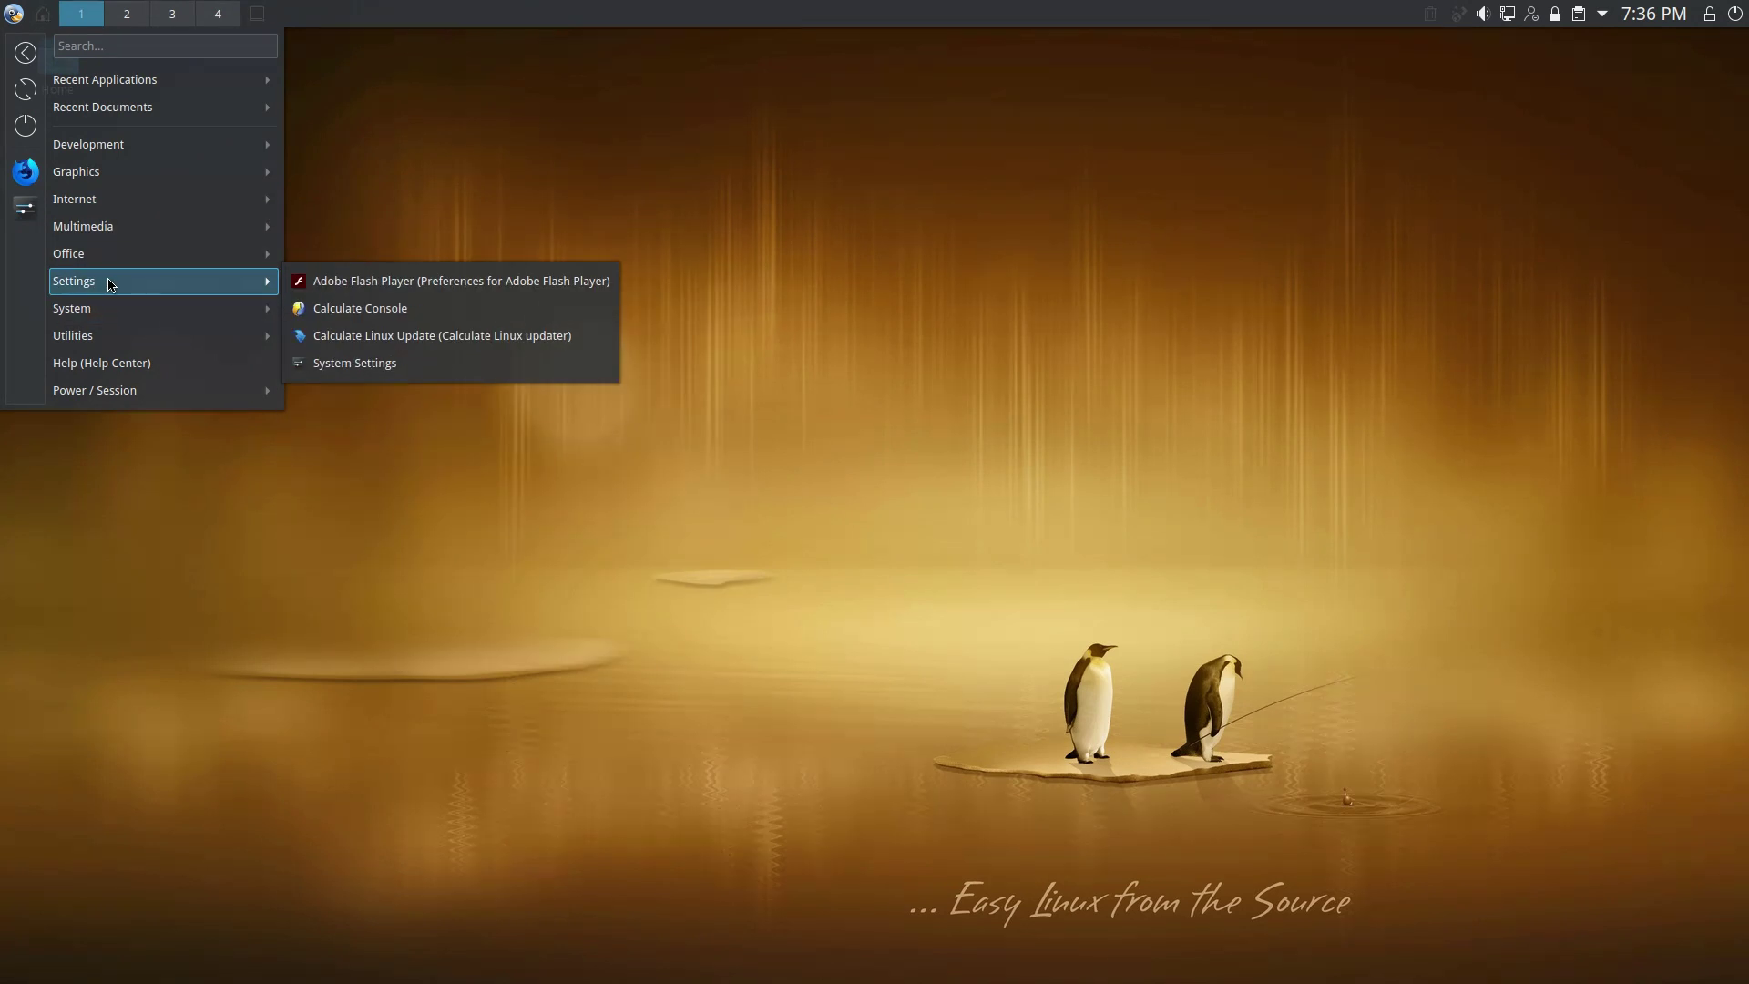
left_click(355, 363)
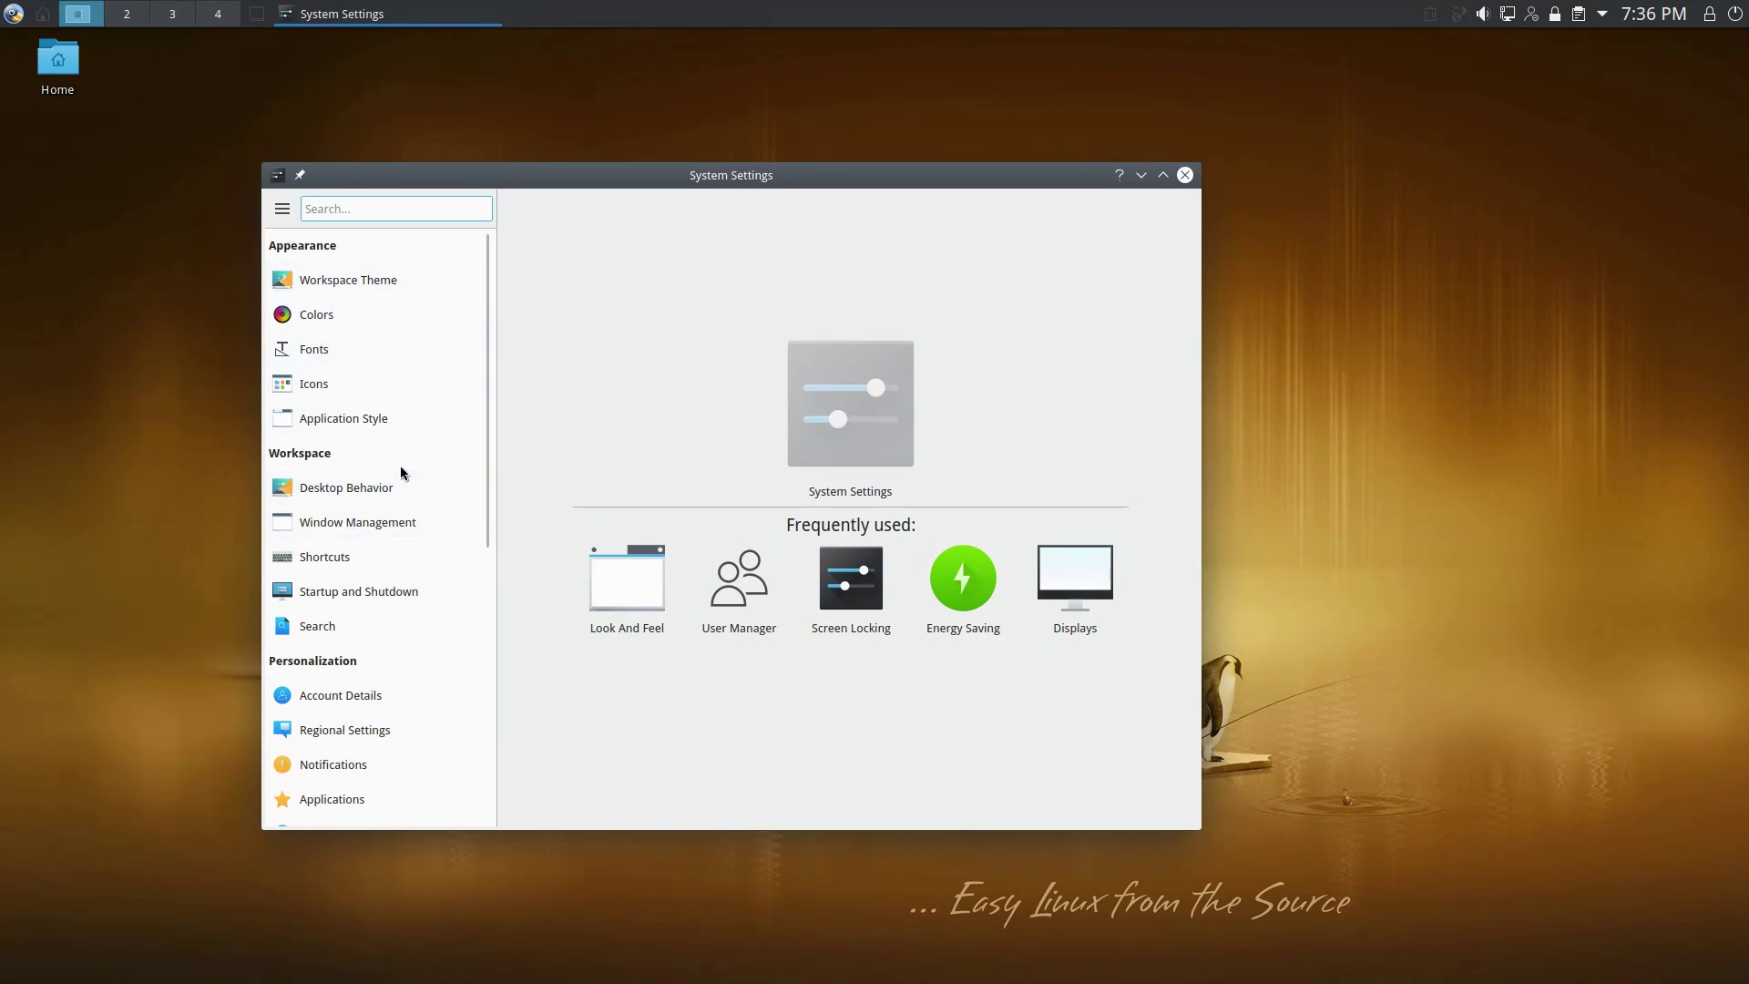
type("screen")
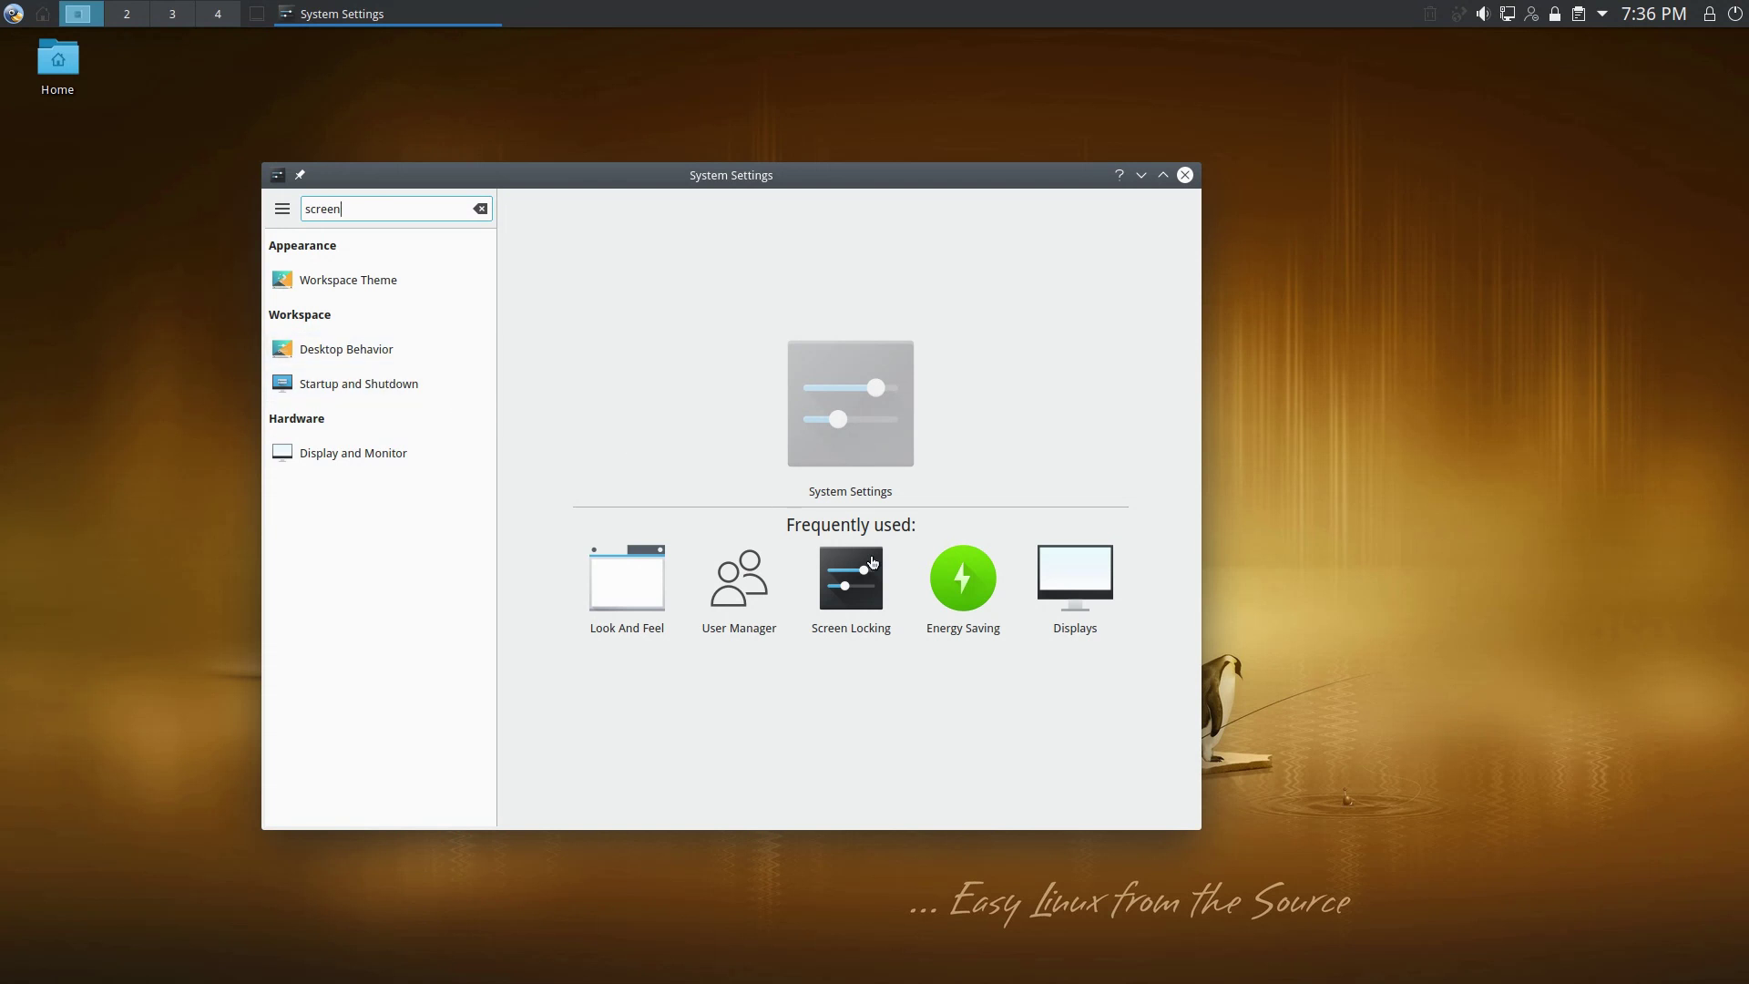
left_click(861, 588)
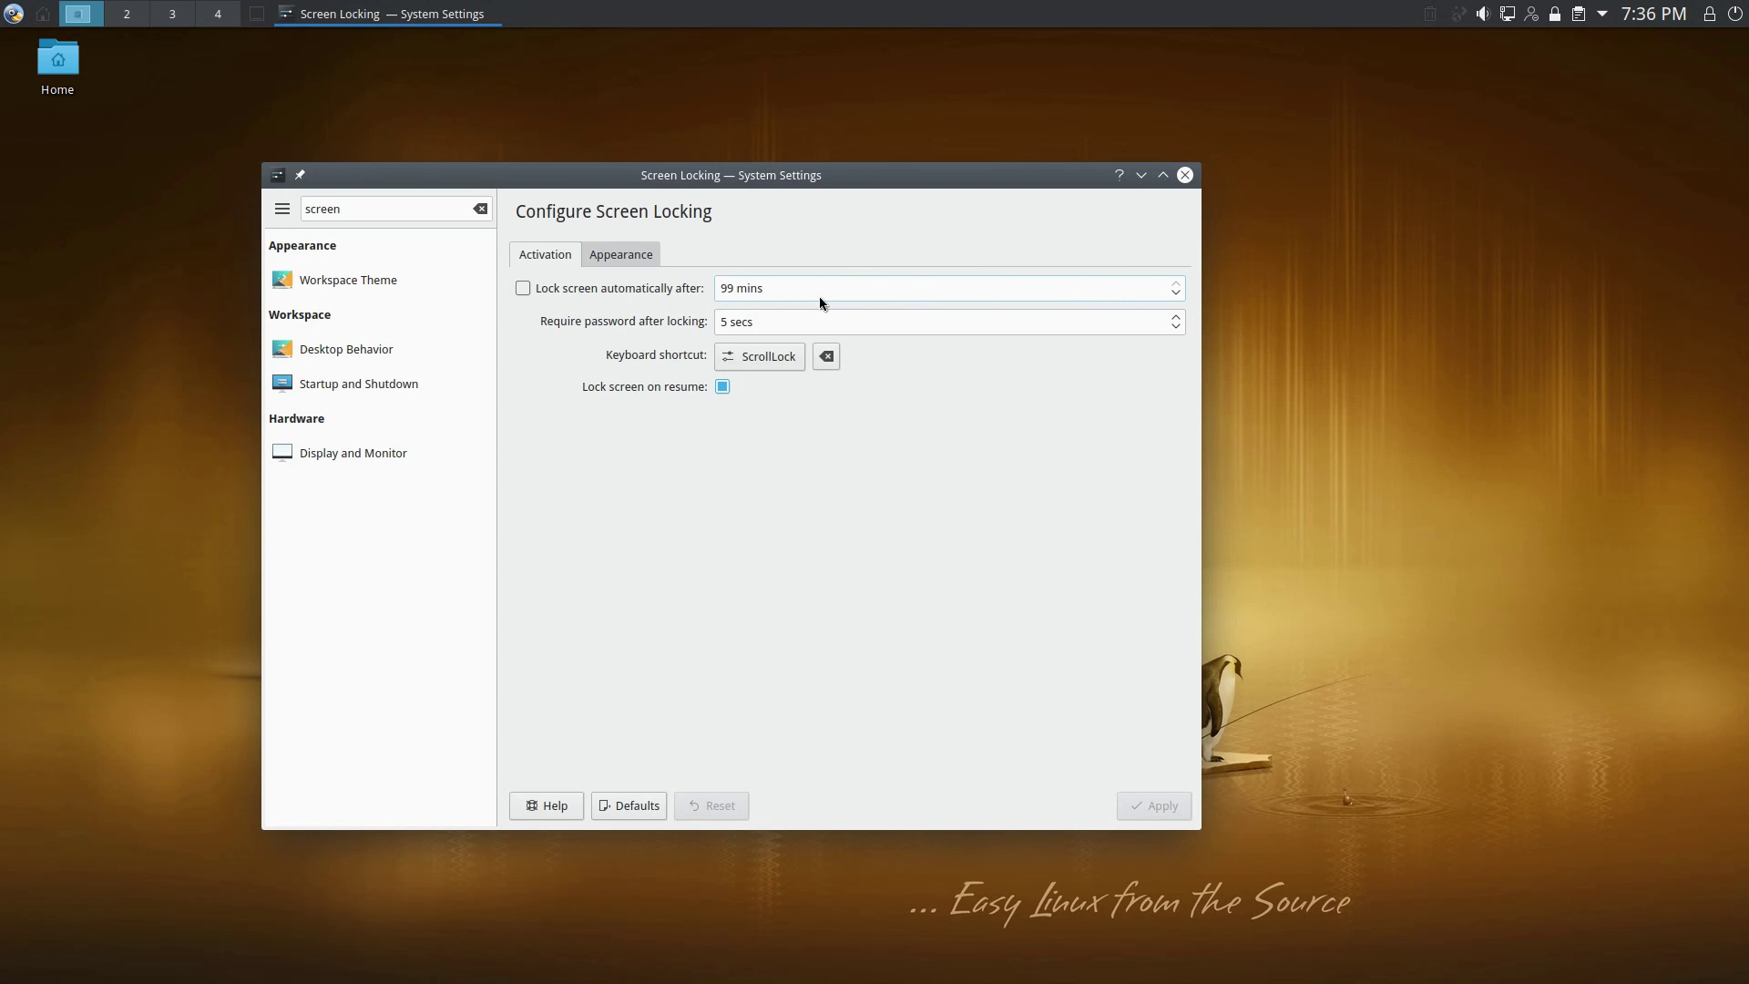
left_click(525, 287)
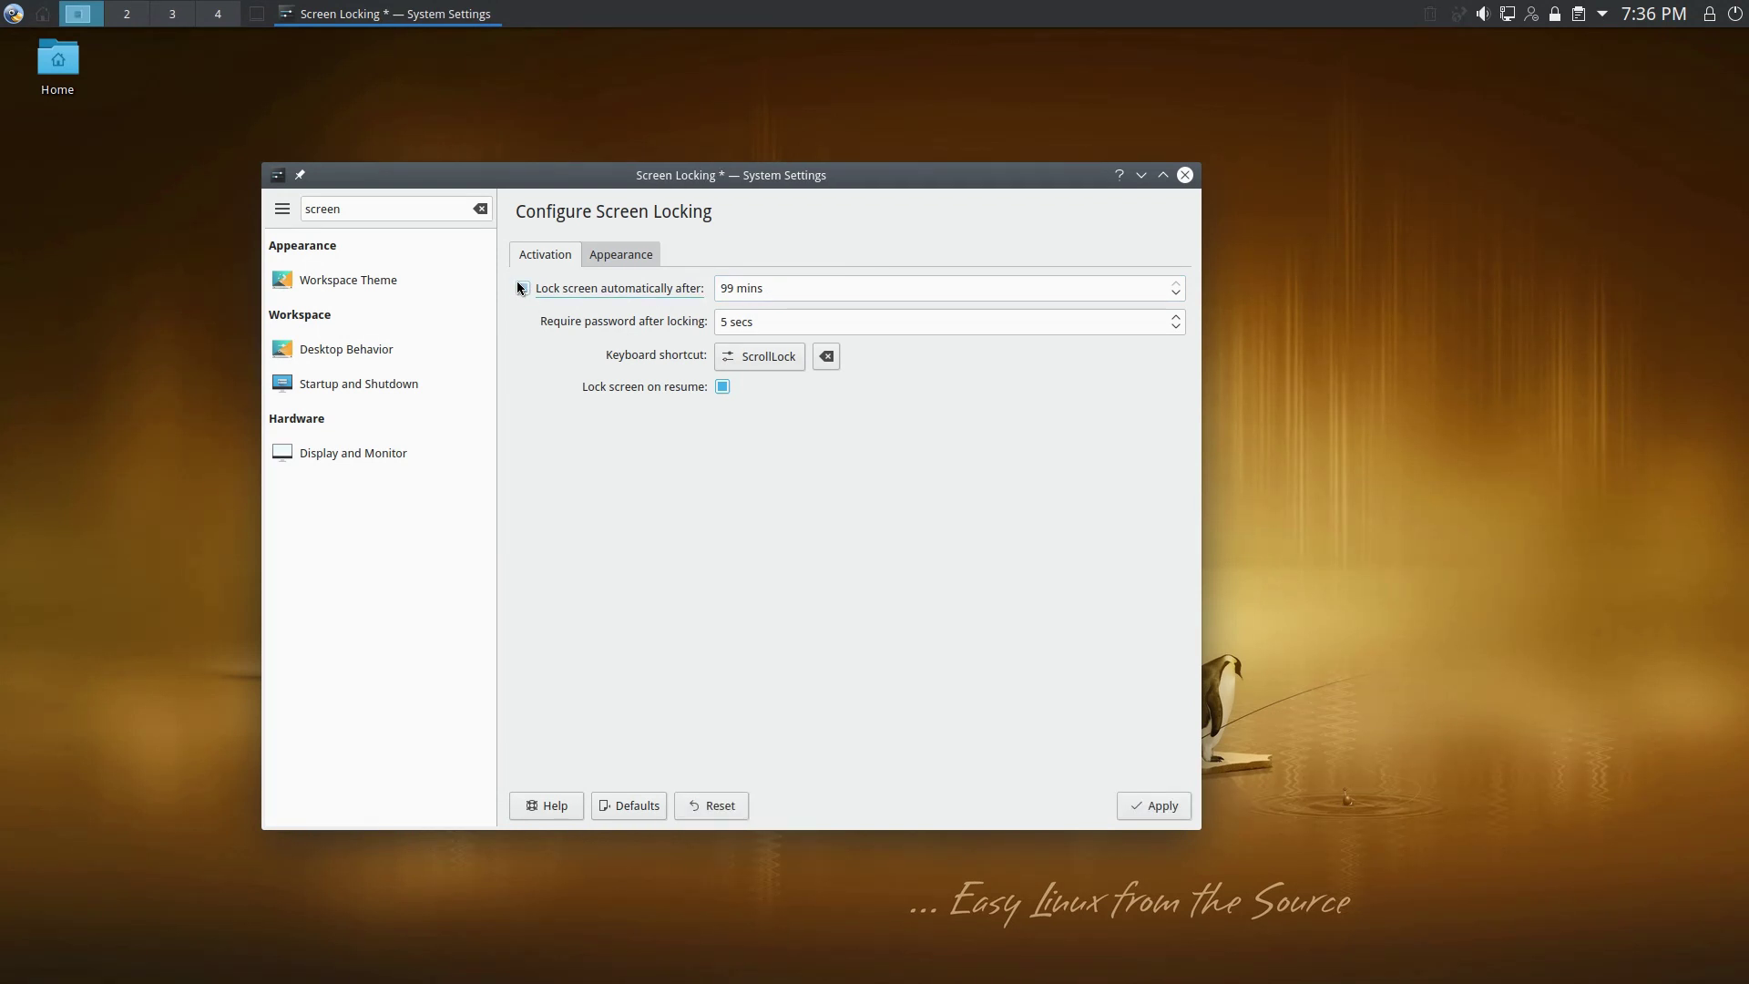
left_click(522, 288)
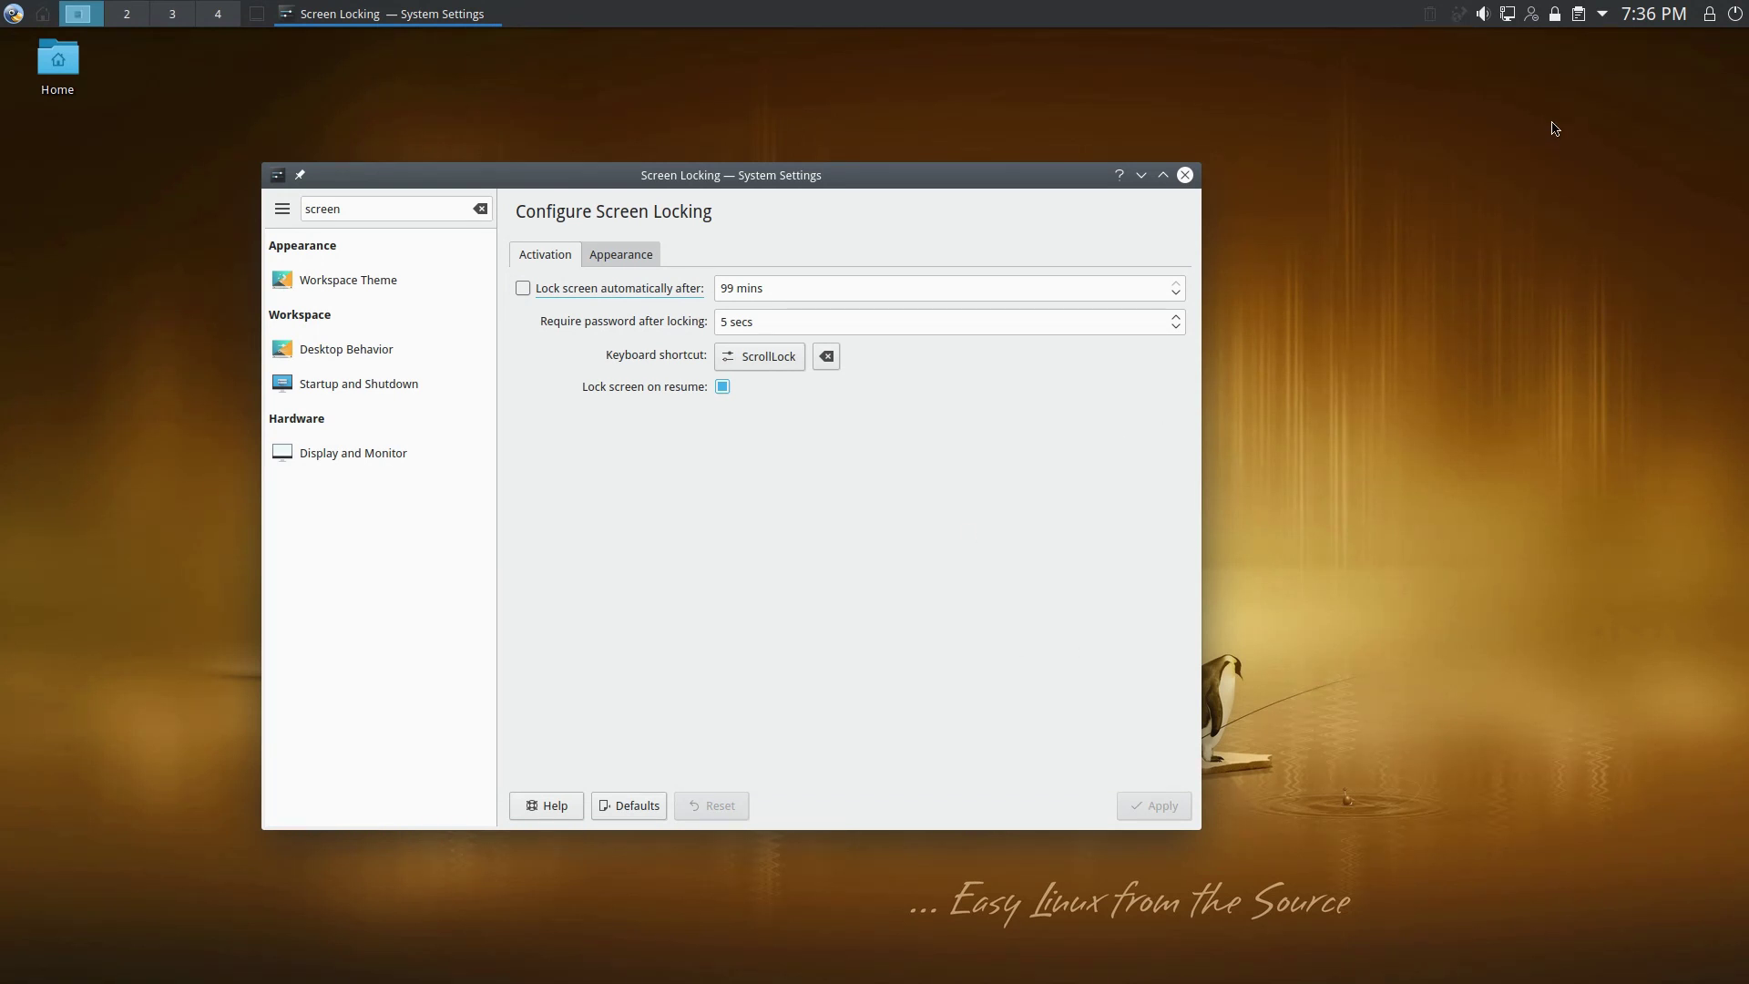
left_click(1185, 175)
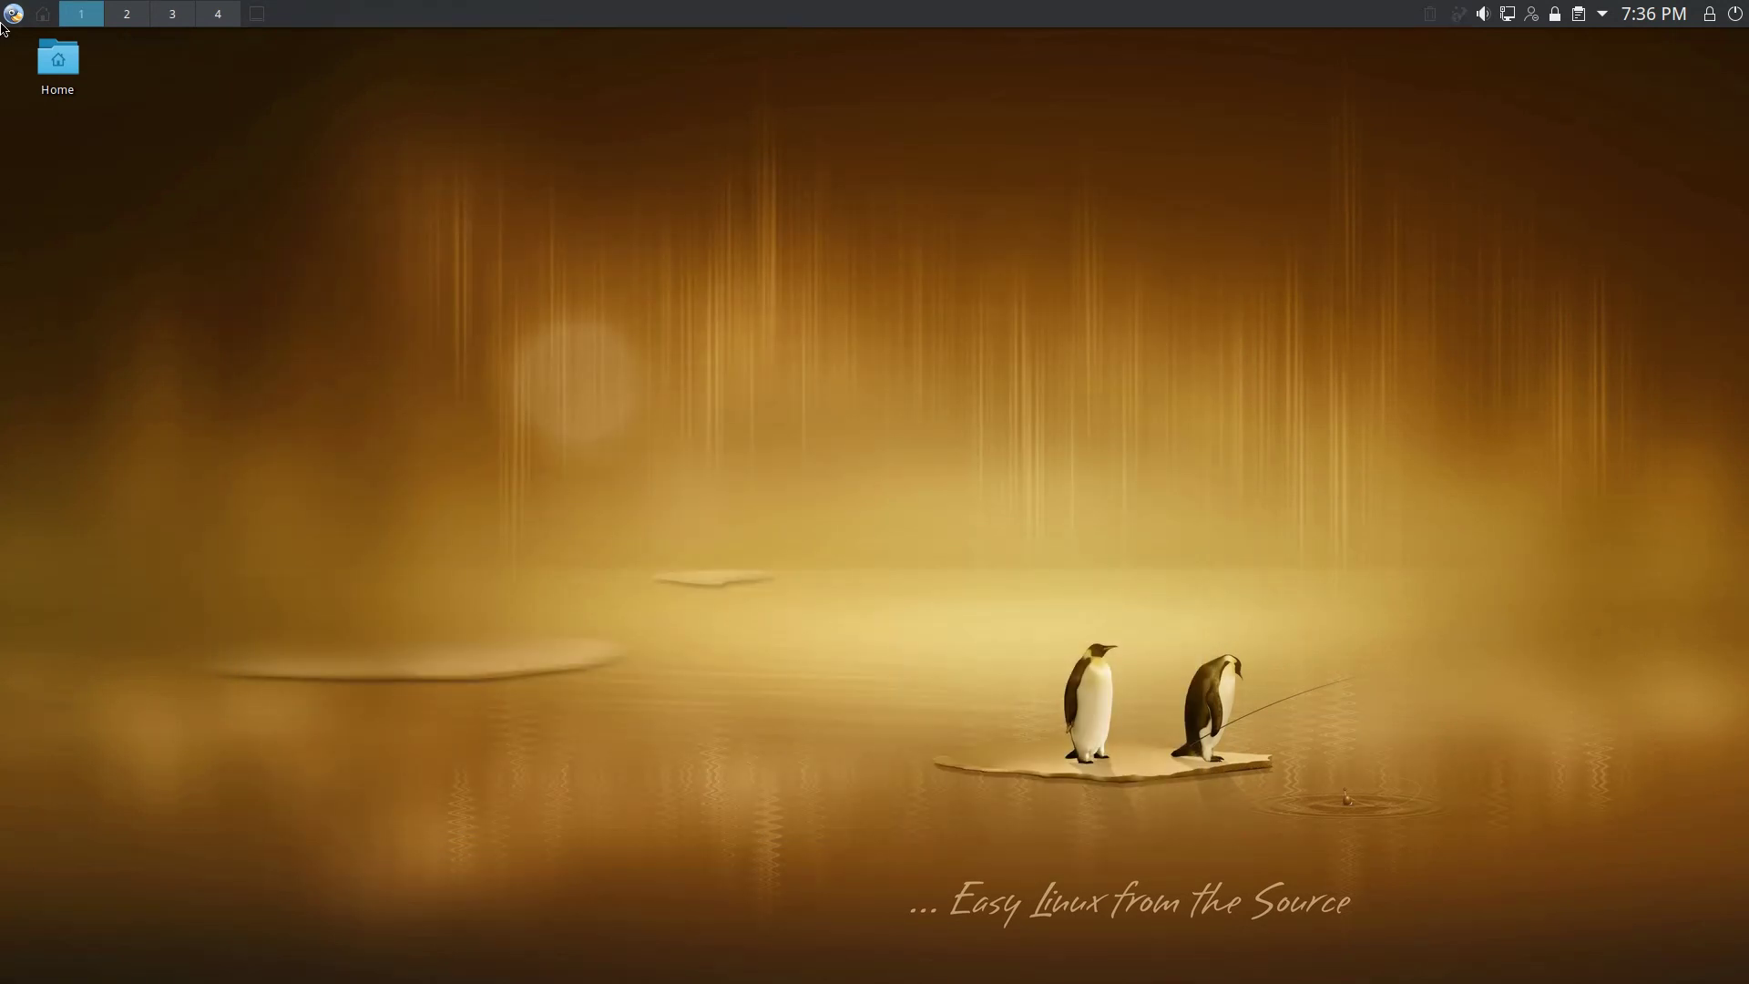
left_click(14, 15)
Step: Run Calculate Linux Update from Settings and move its window to the right
mouse_move(156, 277)
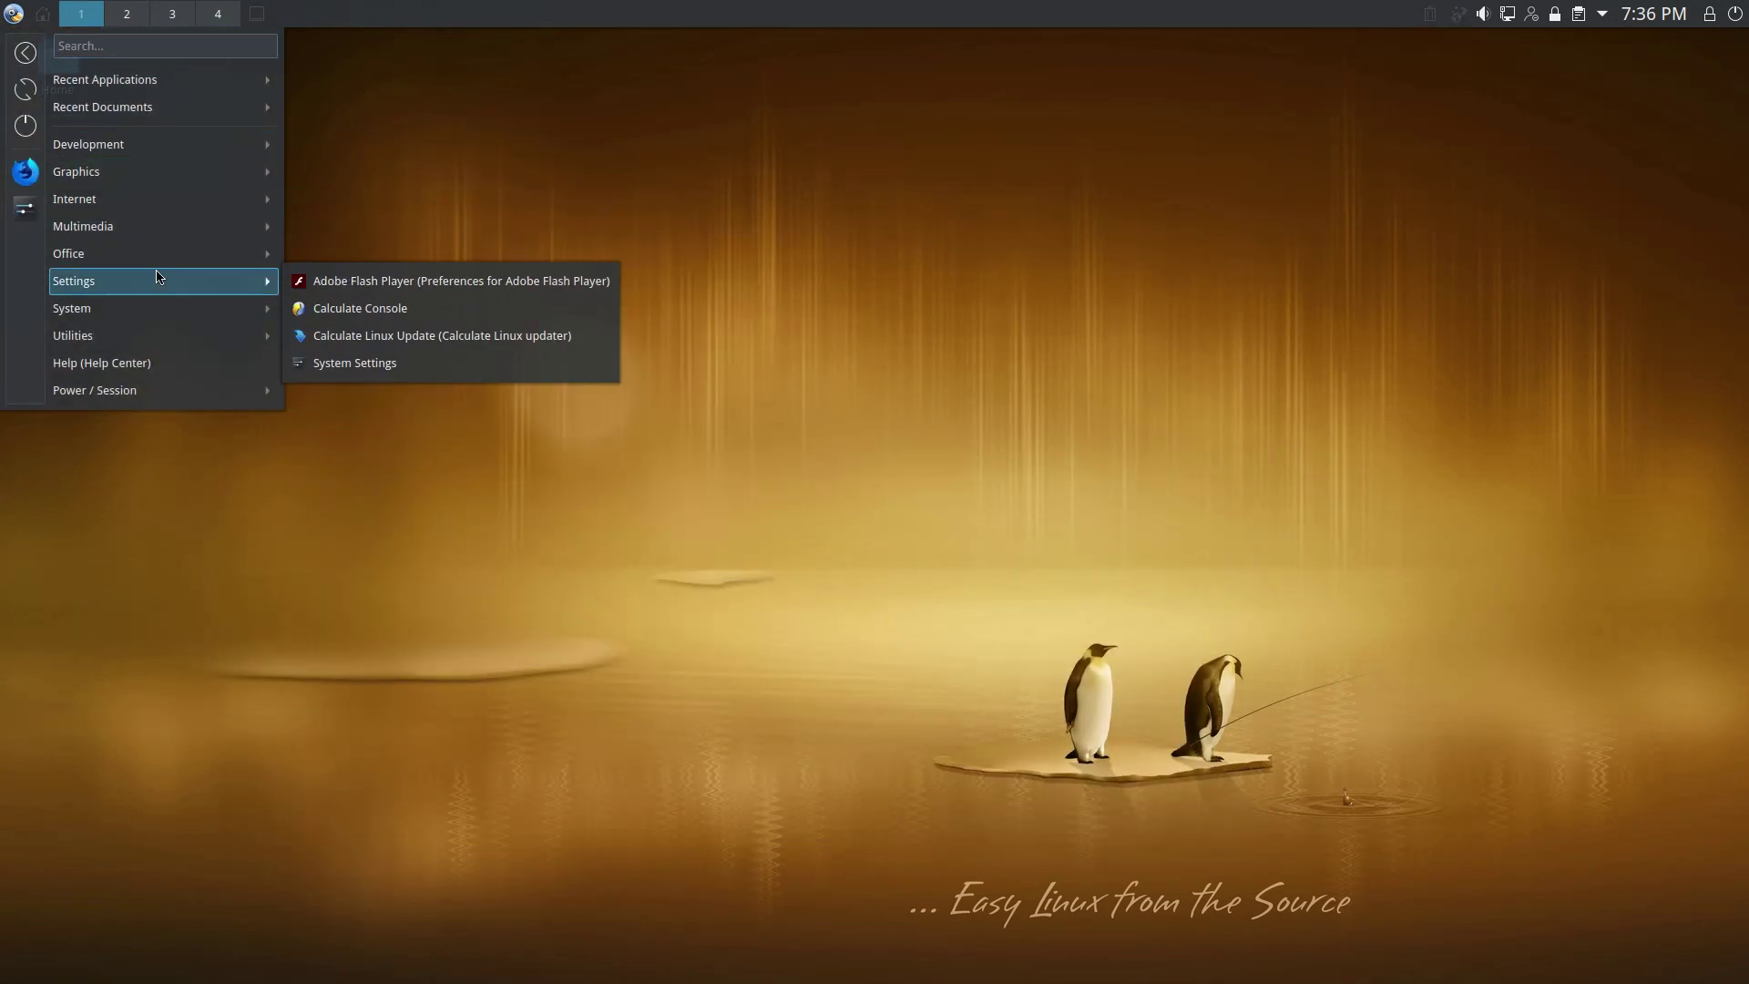
left_click(432, 346)
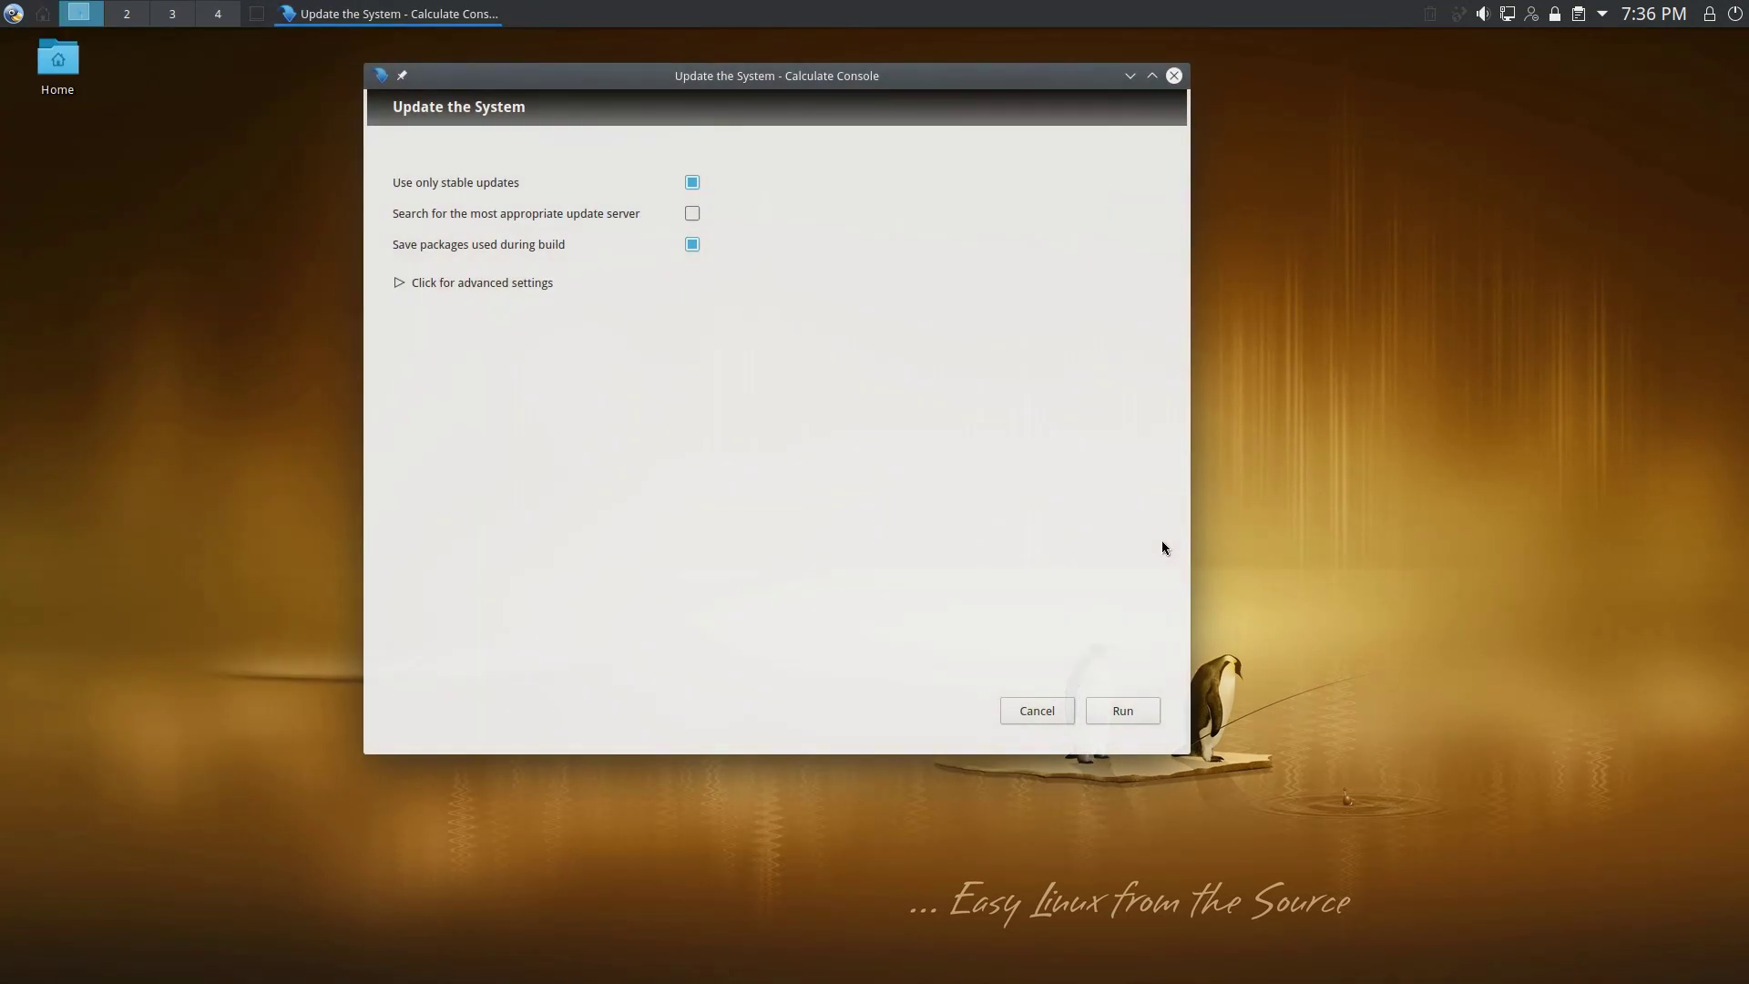
left_click(1113, 718)
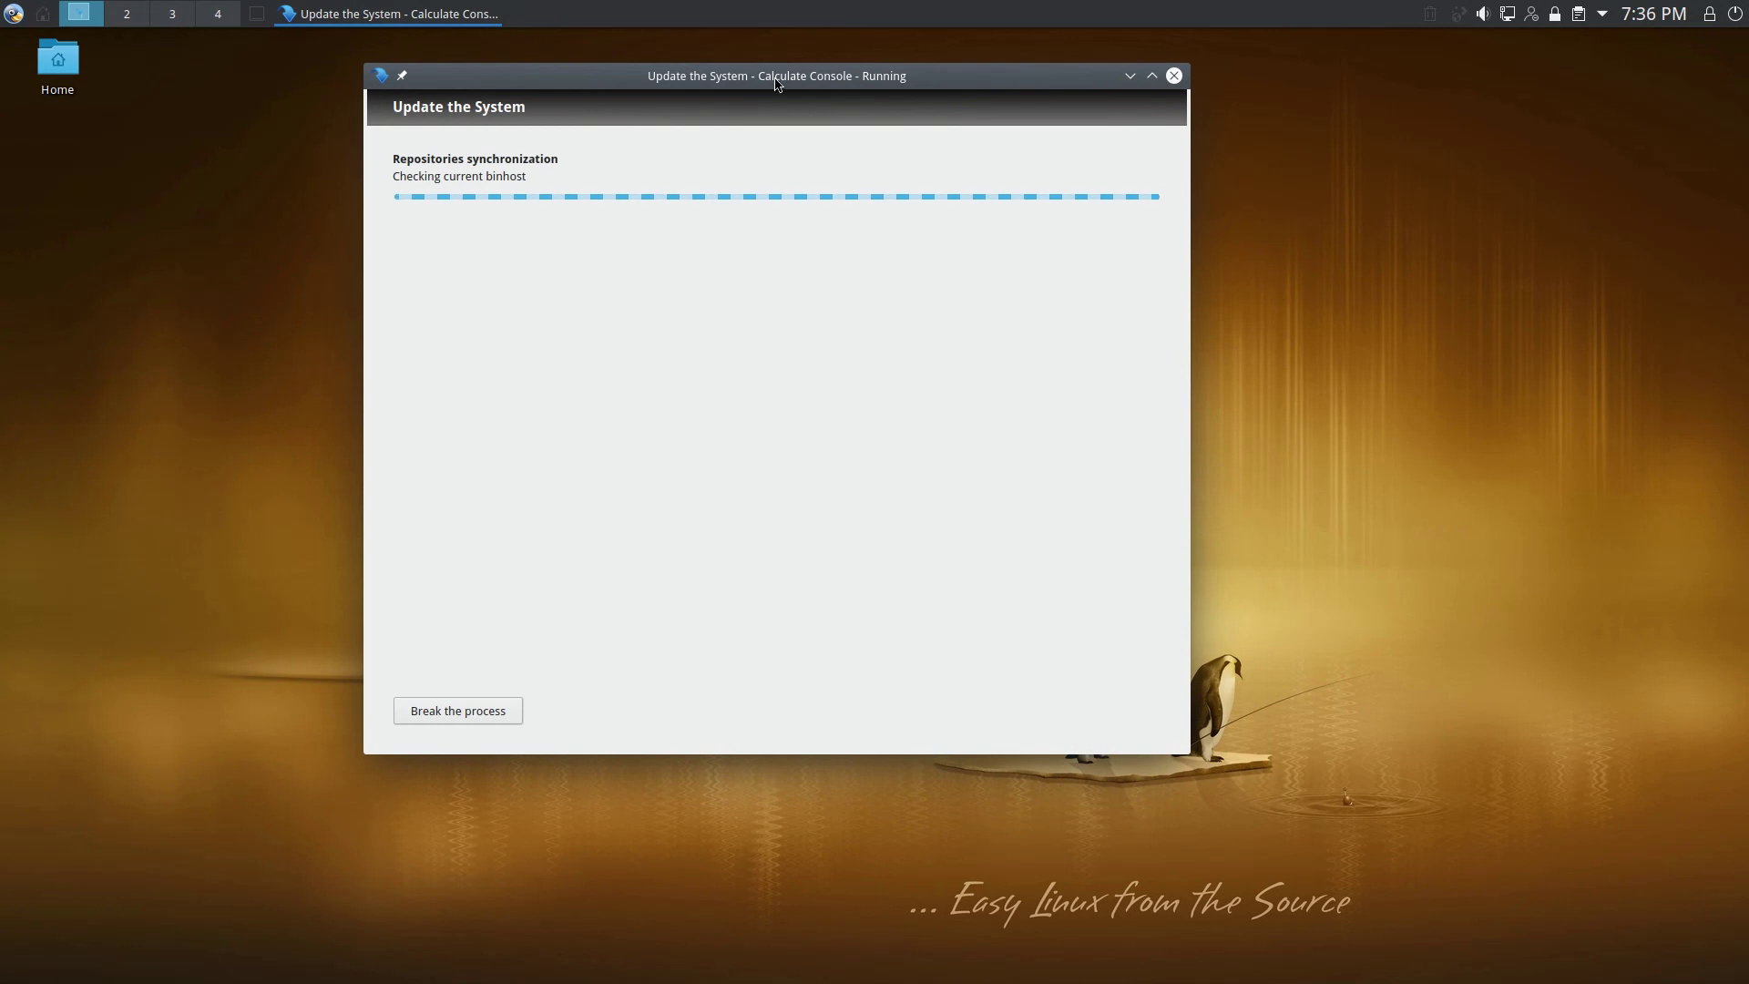
left_click_drag(753, 114, 1170, 167)
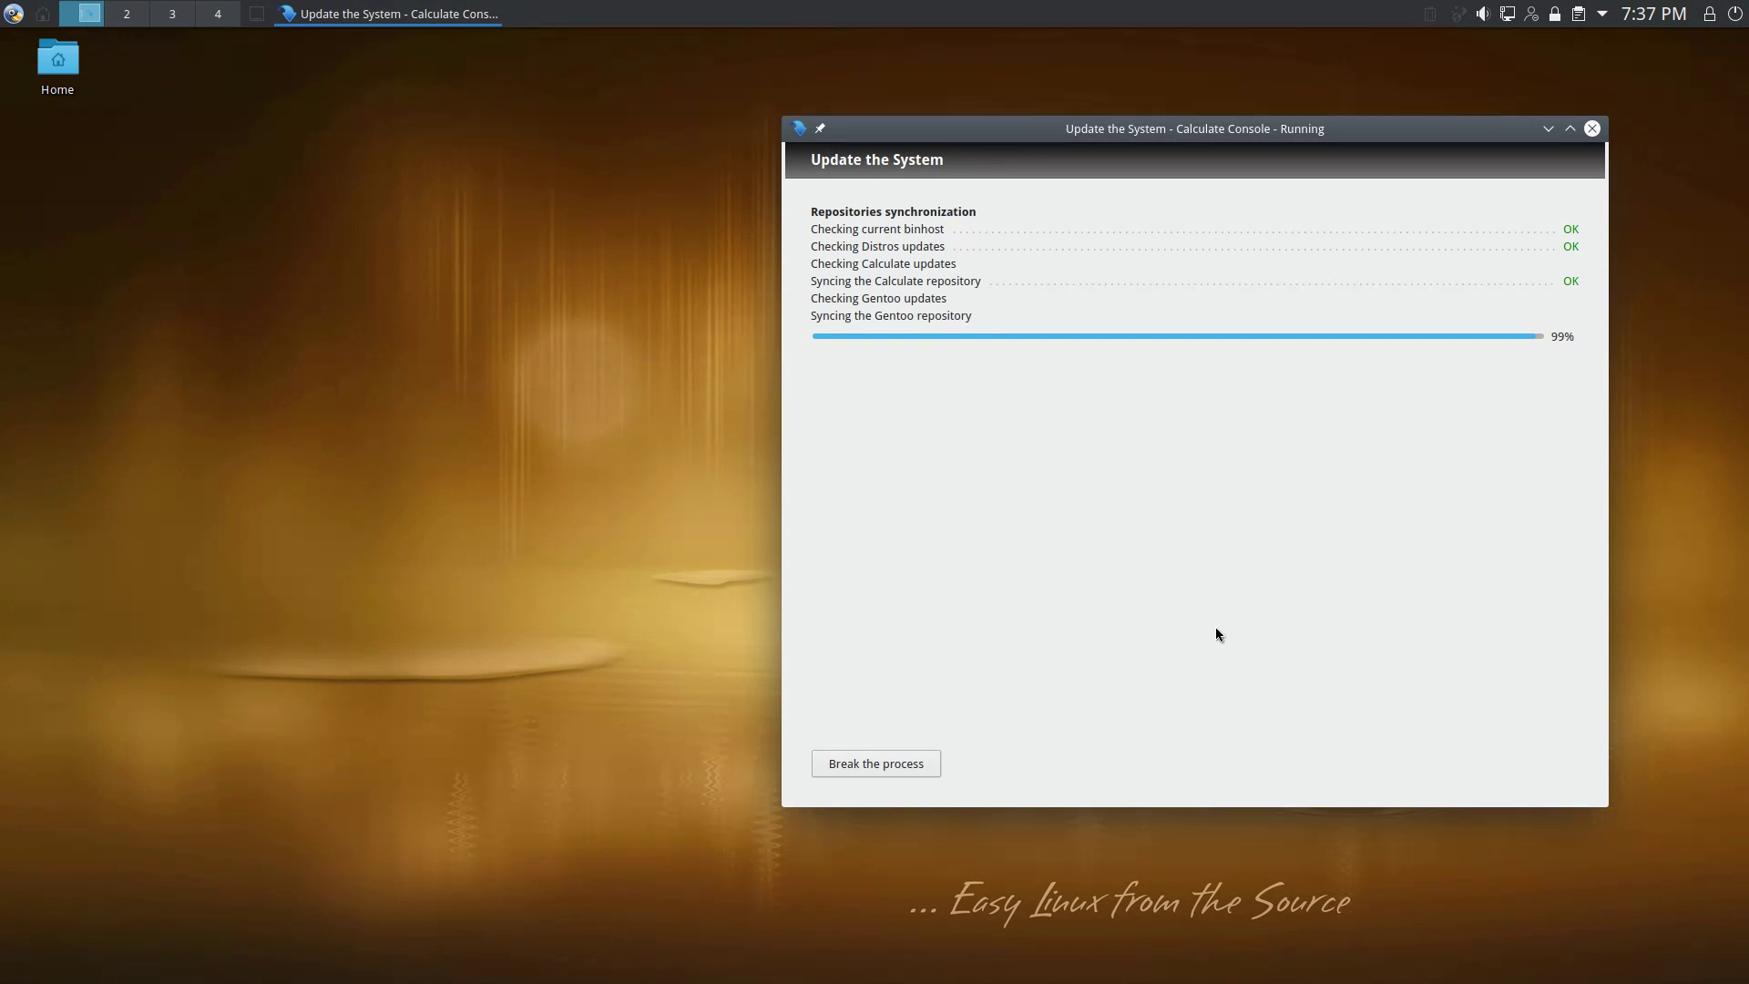
left_click(14, 14)
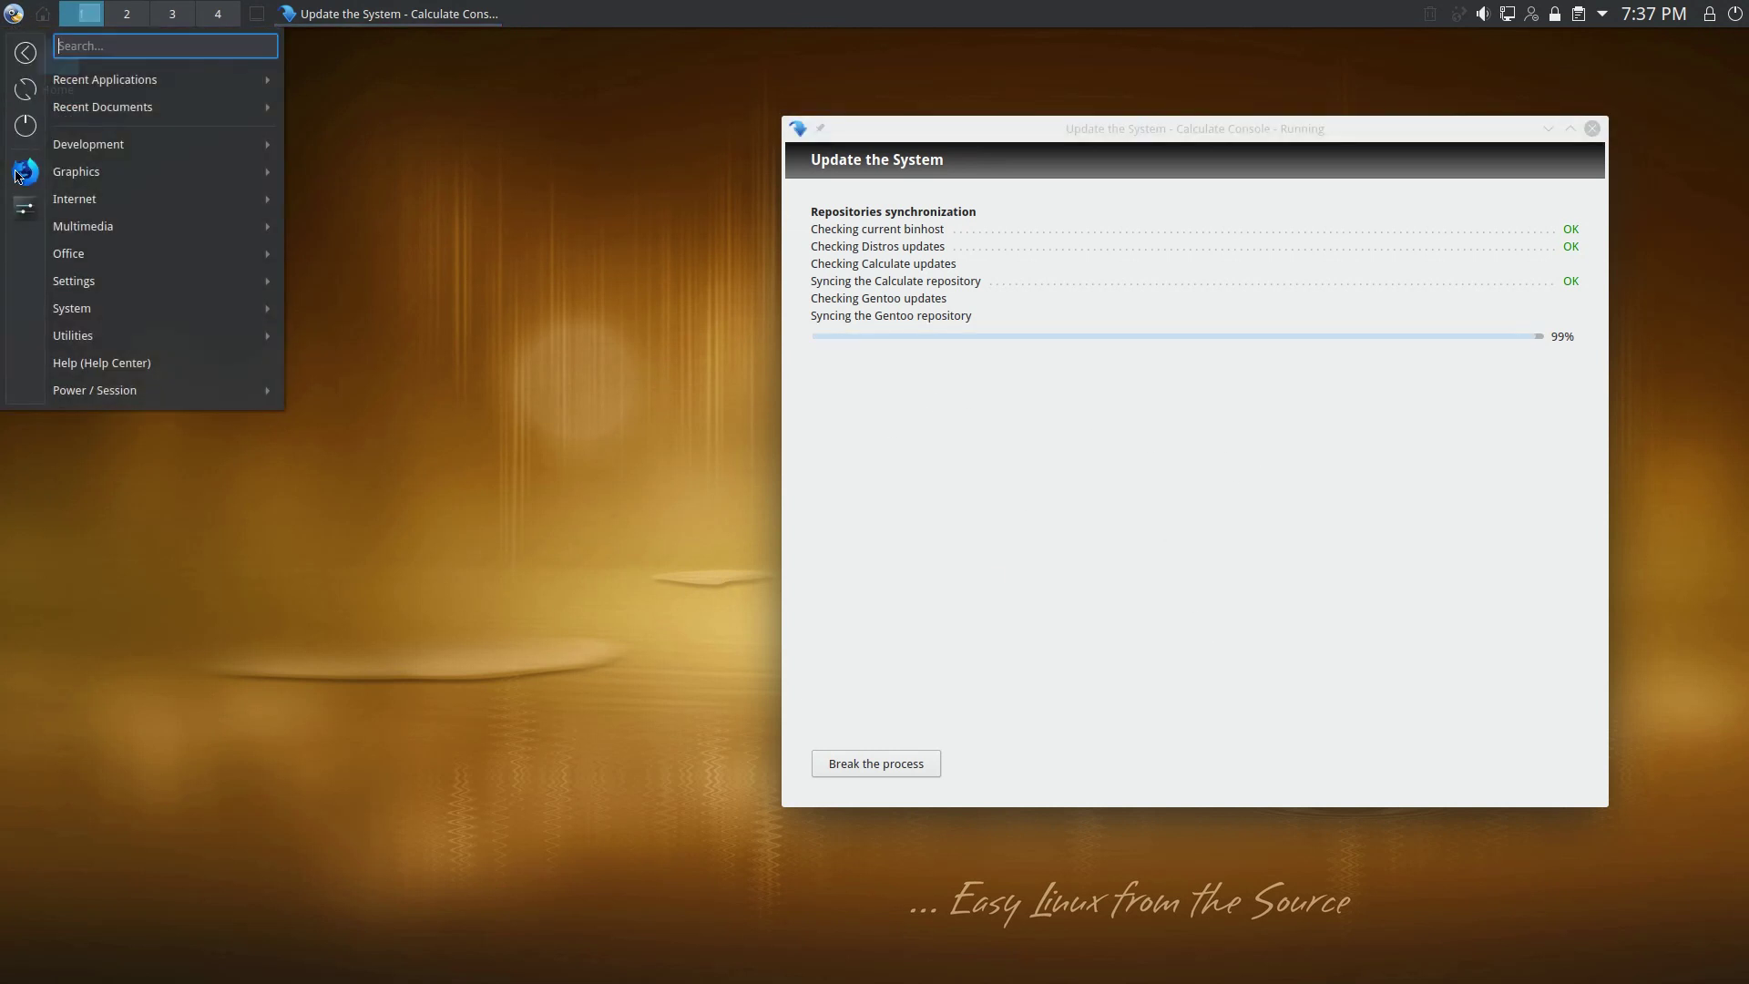
mouse_move(100, 337)
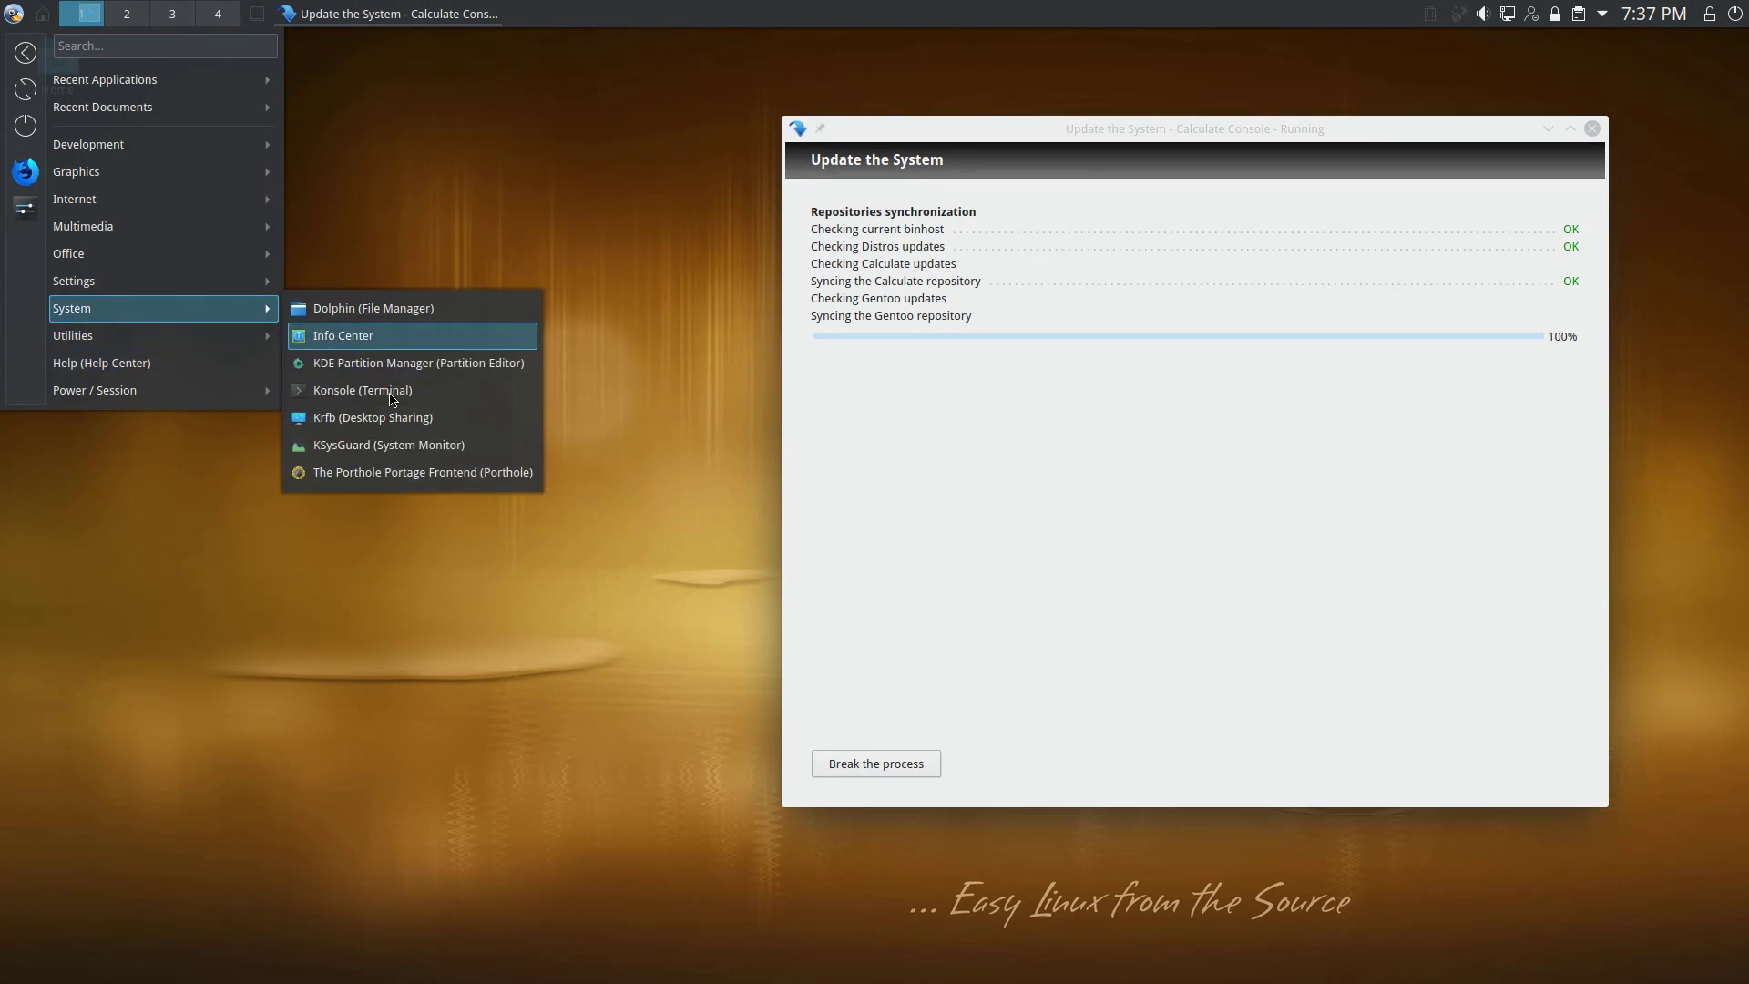
Step: Launch KSysGuard, arrange the windows, and glance at the CPU, memory and network graphs
left_click(399, 445)
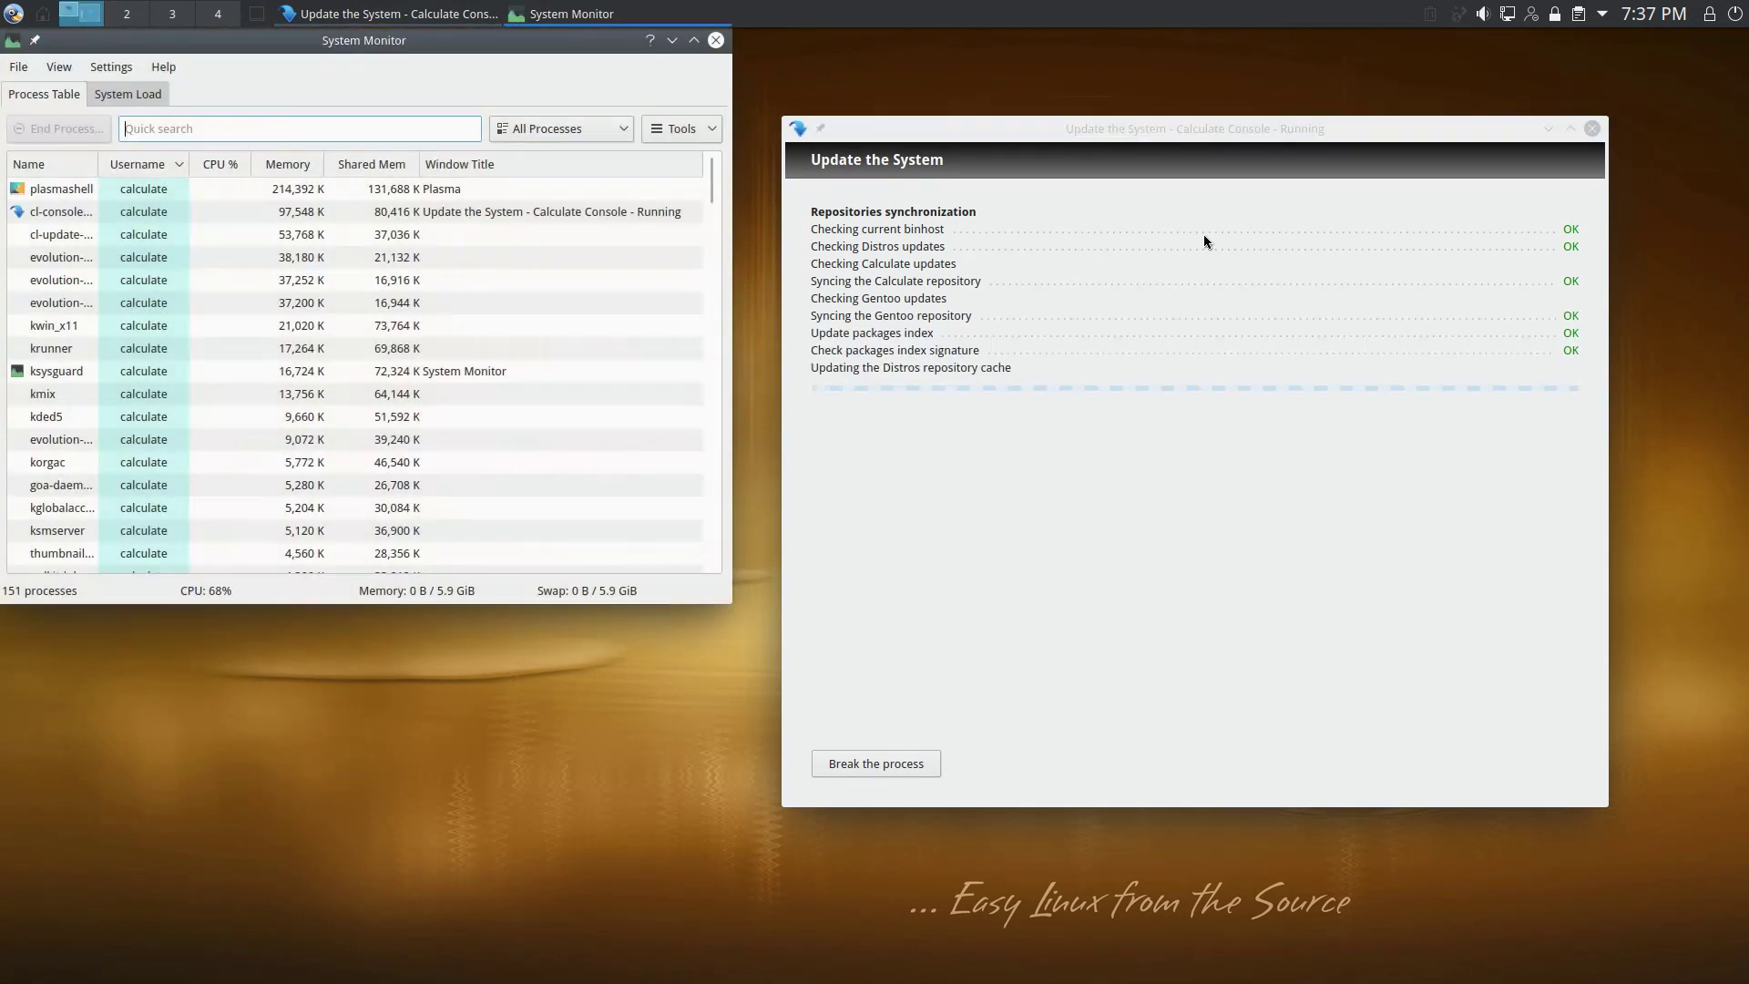
left_click_drag(1301, 133, 1426, 135)
left_click(425, 52)
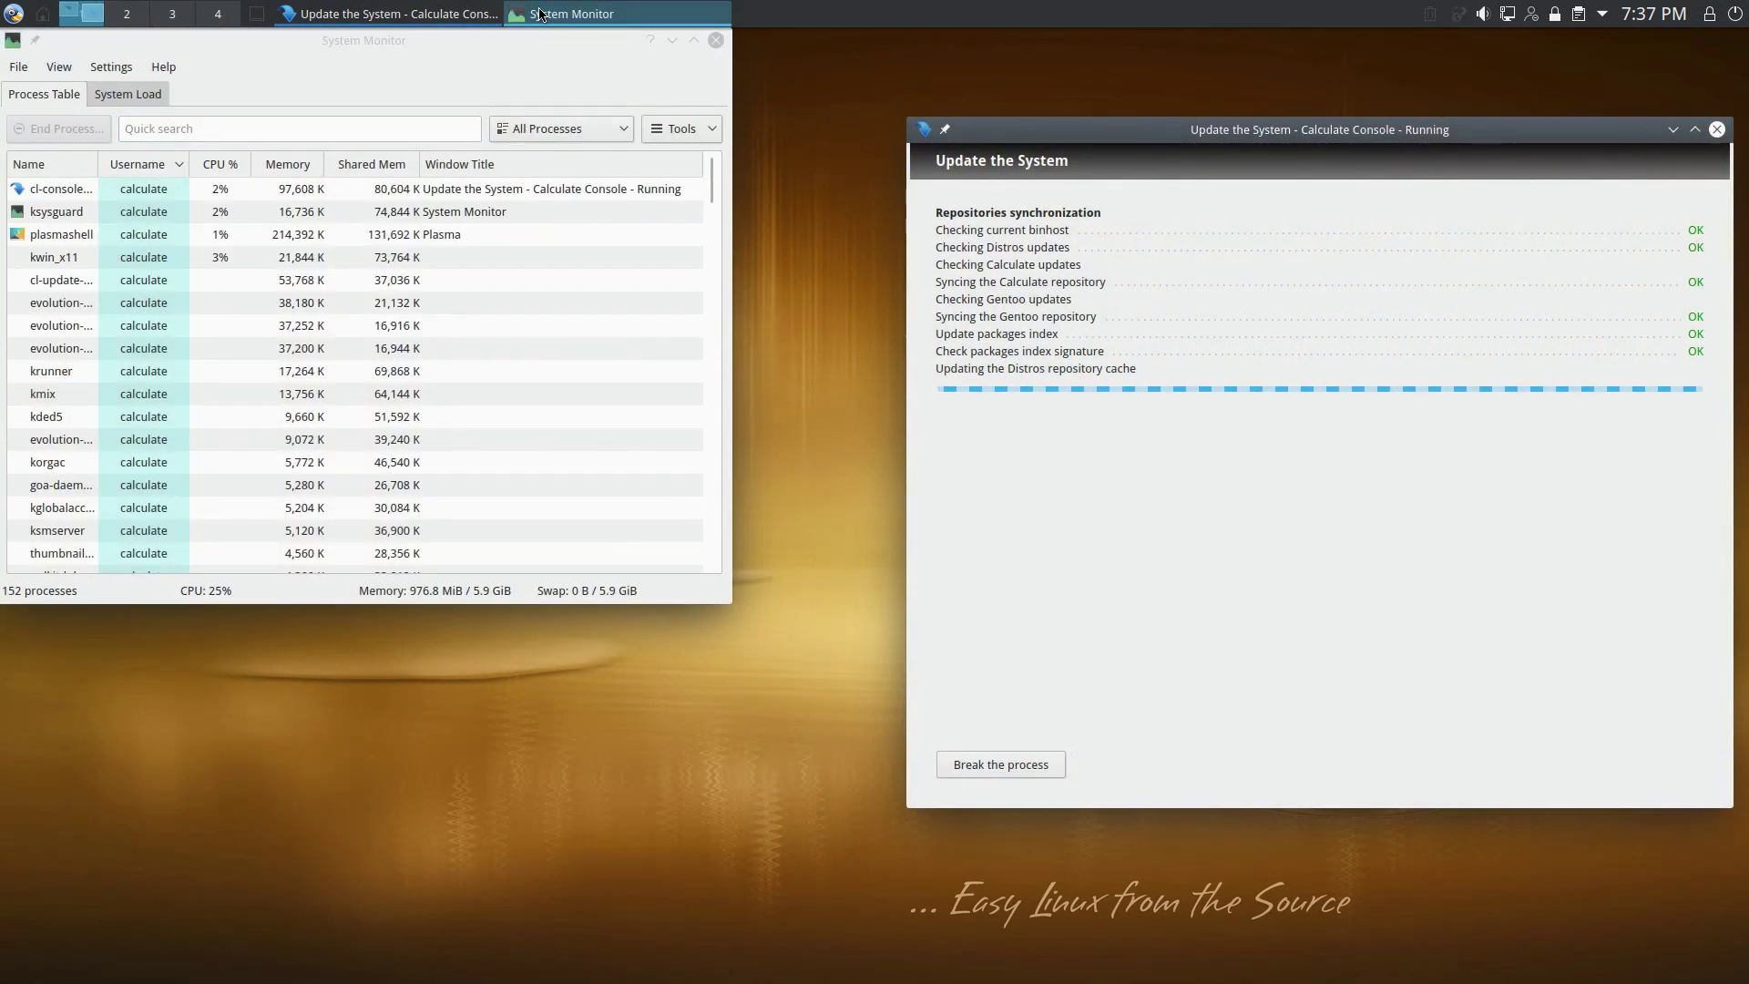
left_click_drag(426, 52, 509, 162)
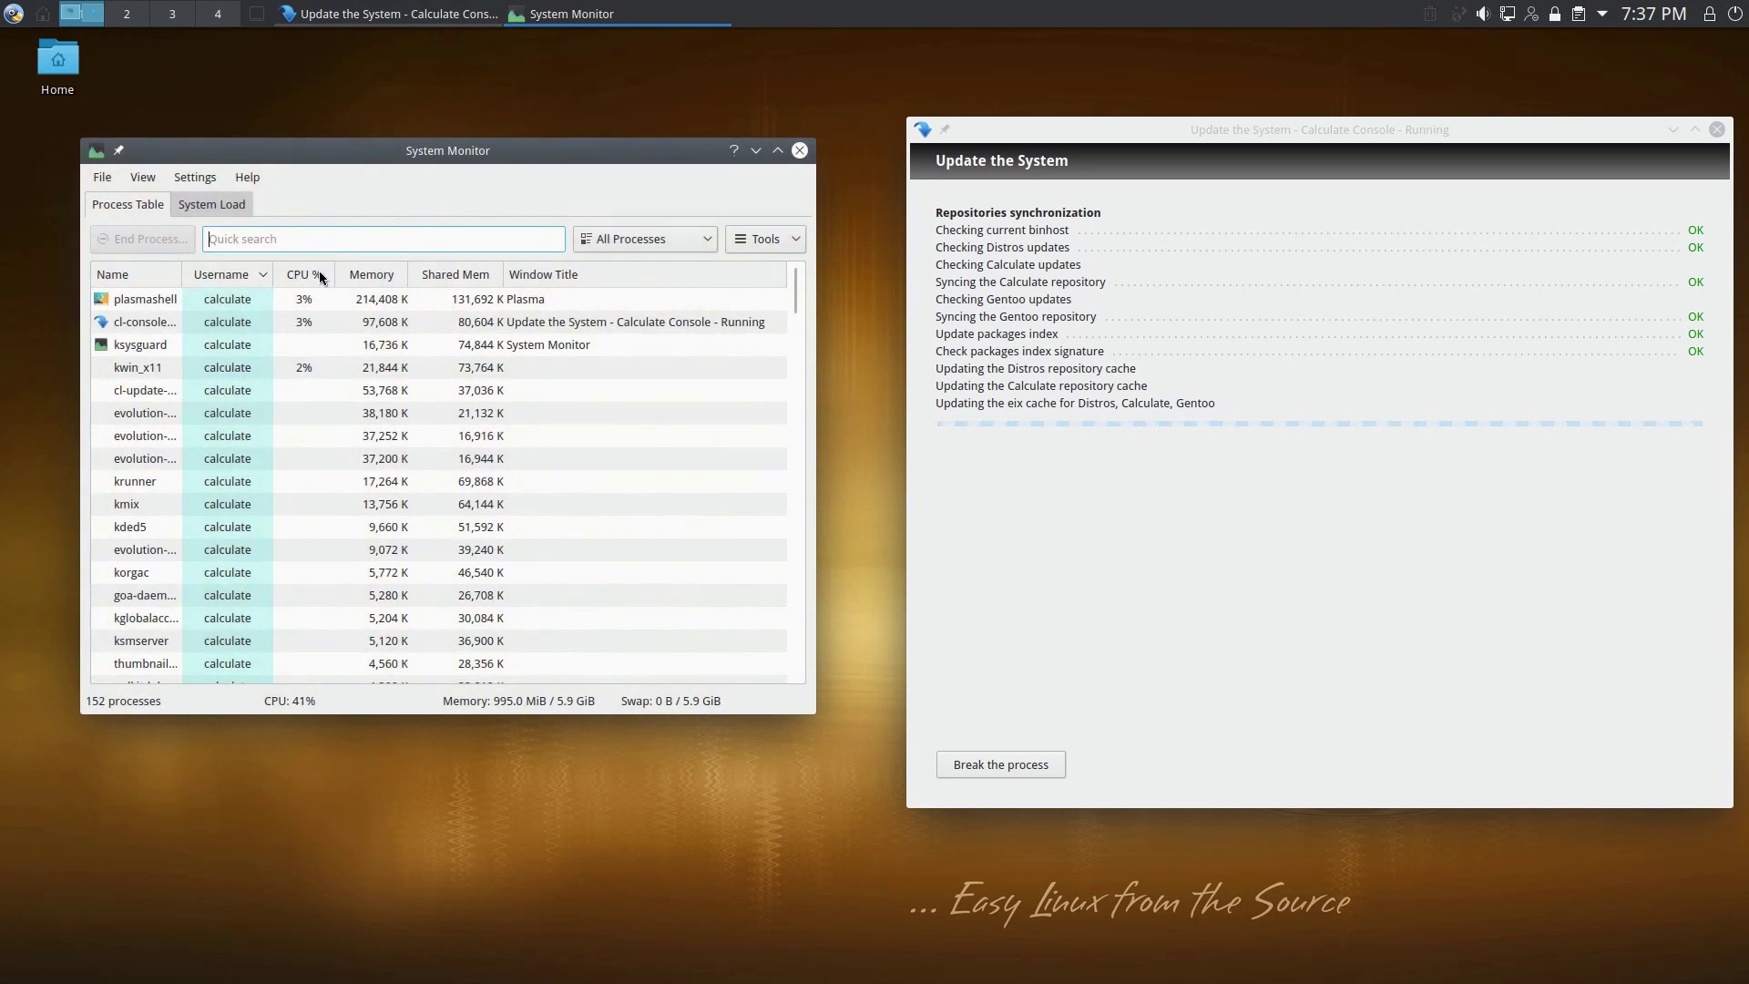
left_click(218, 204)
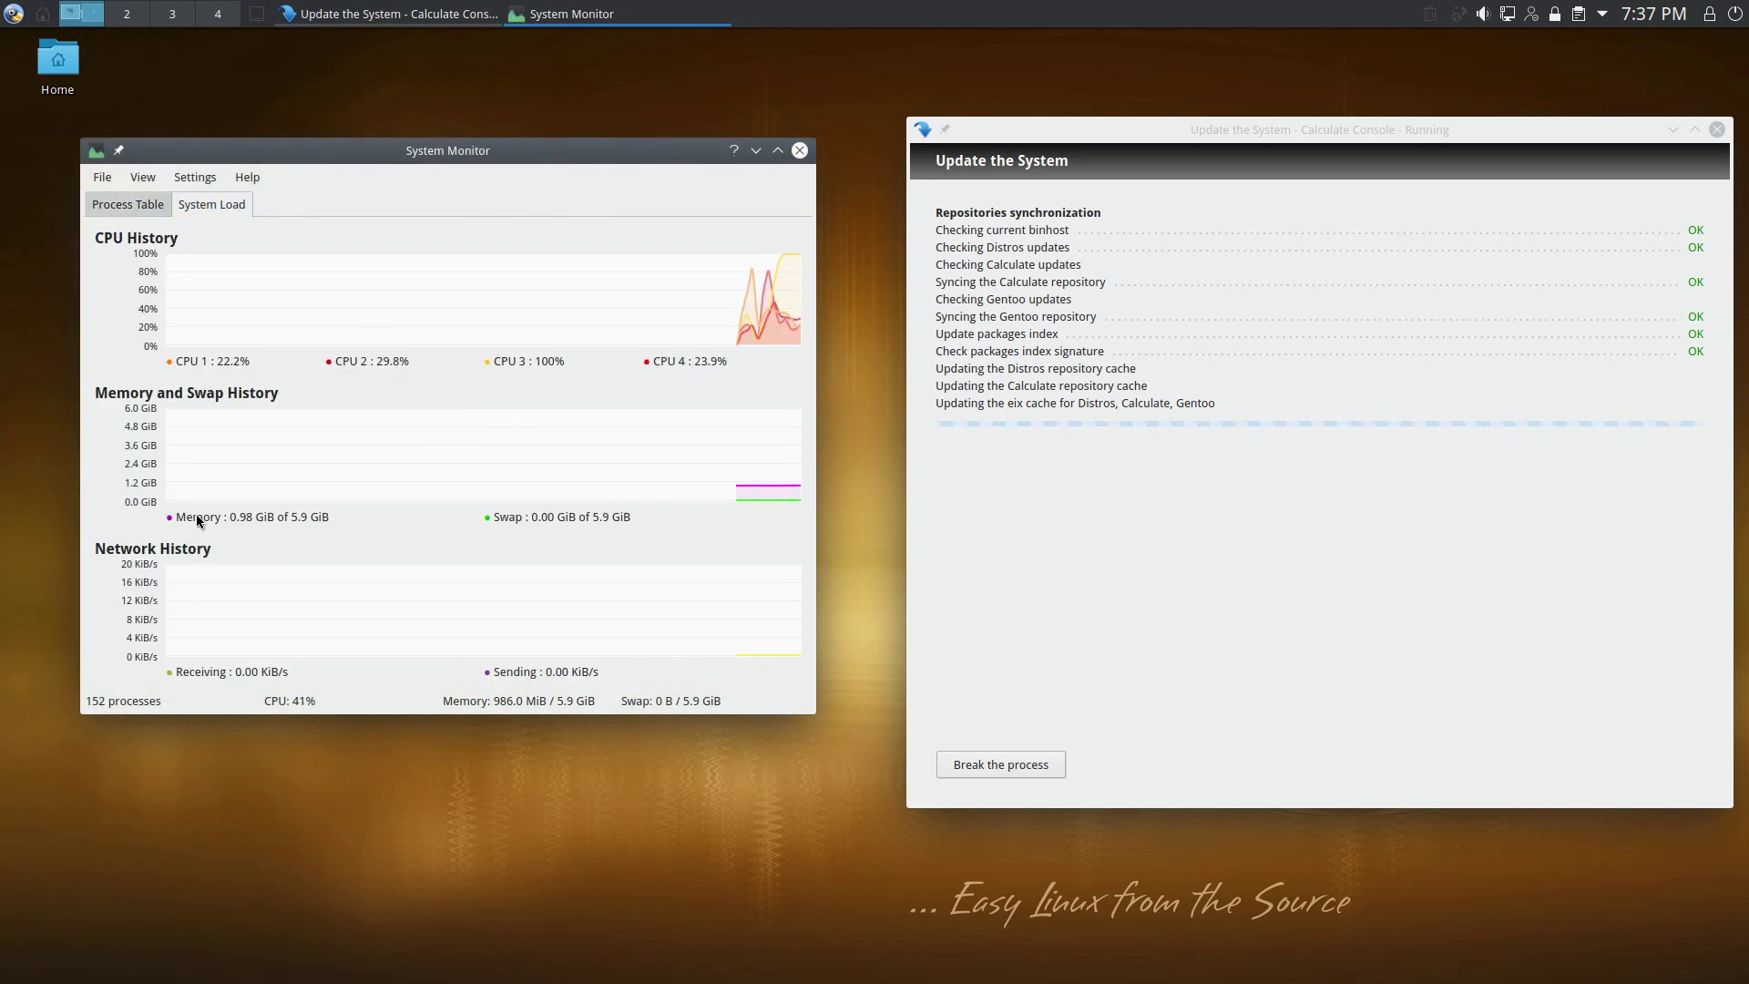
left_click(127, 204)
Step: Sort processes by CPU, inspect python2, eix-update and cl-console, then close System Monitor
left_click(309, 274)
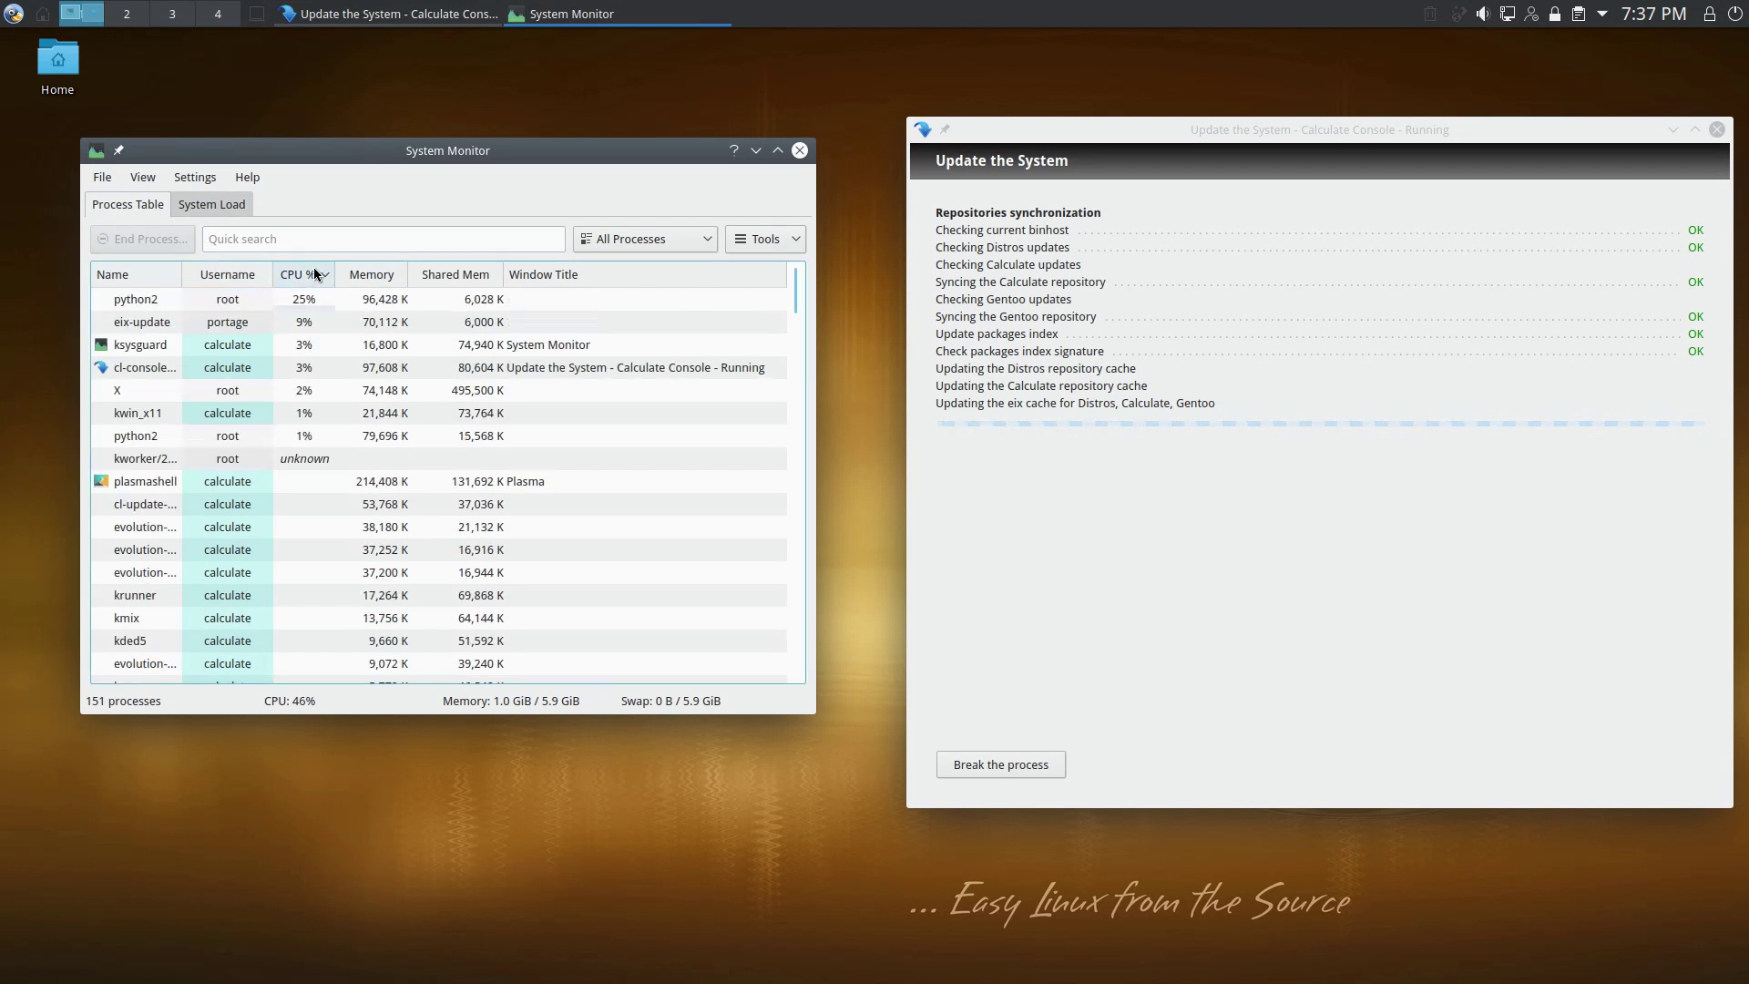
left_click(139, 299)
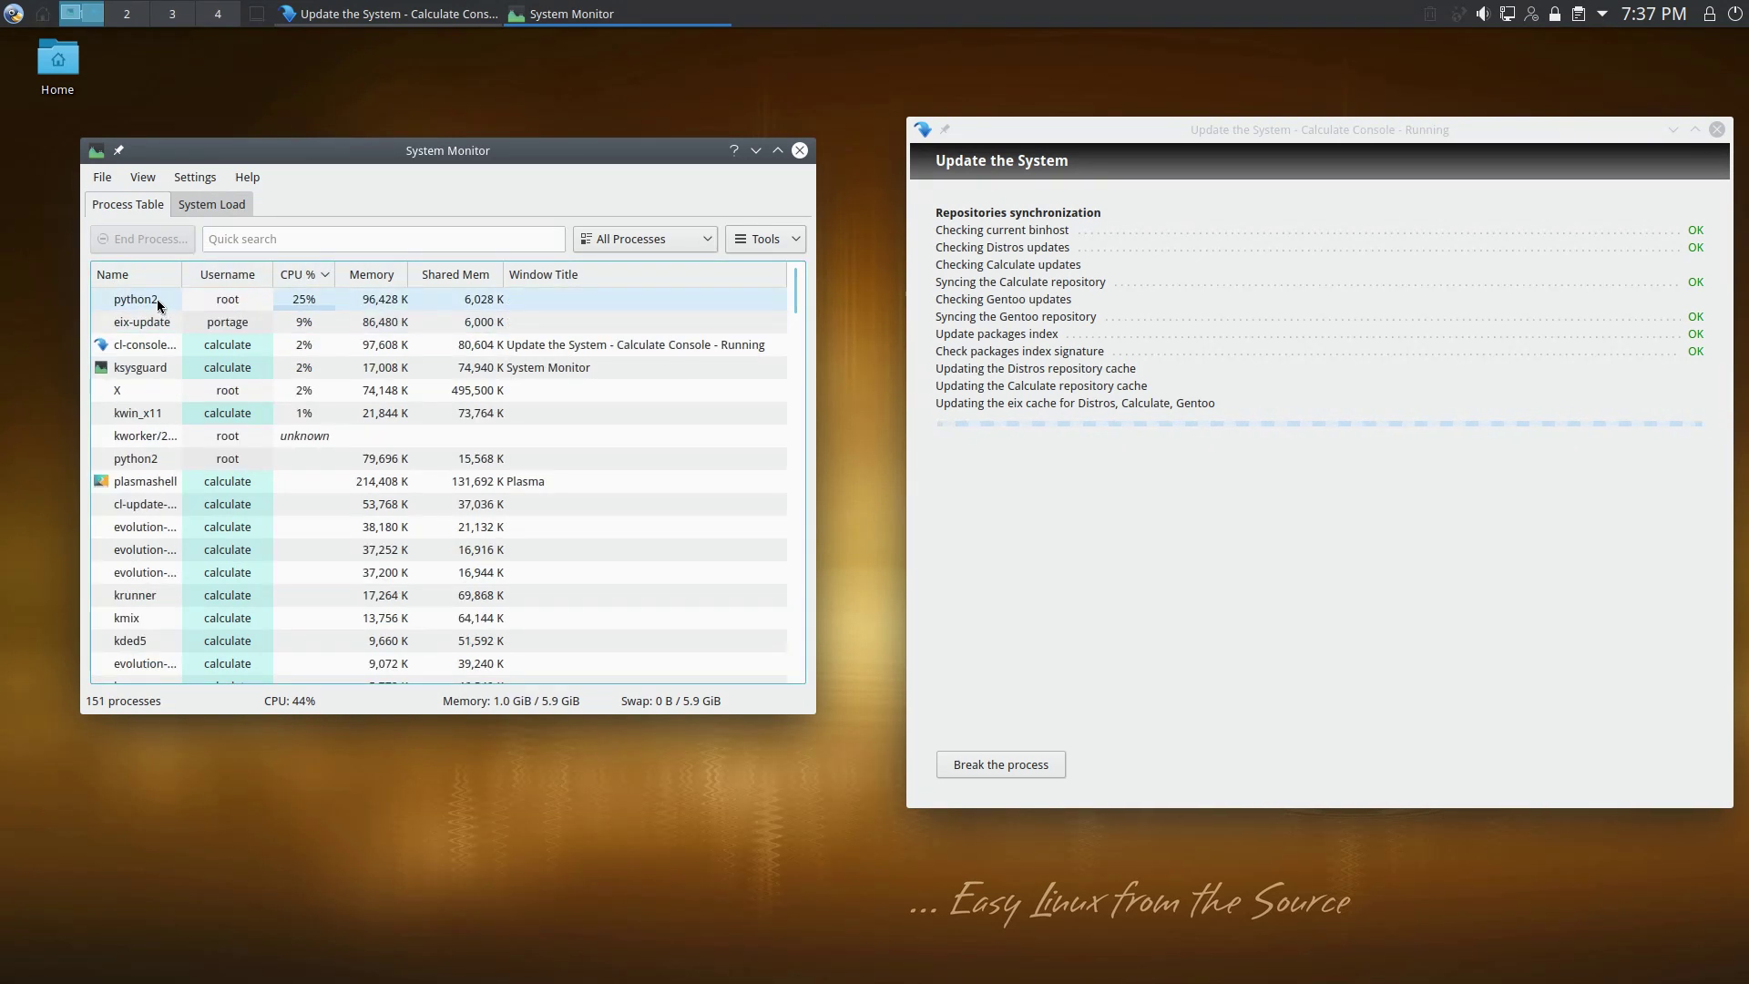
left_click(162, 326)
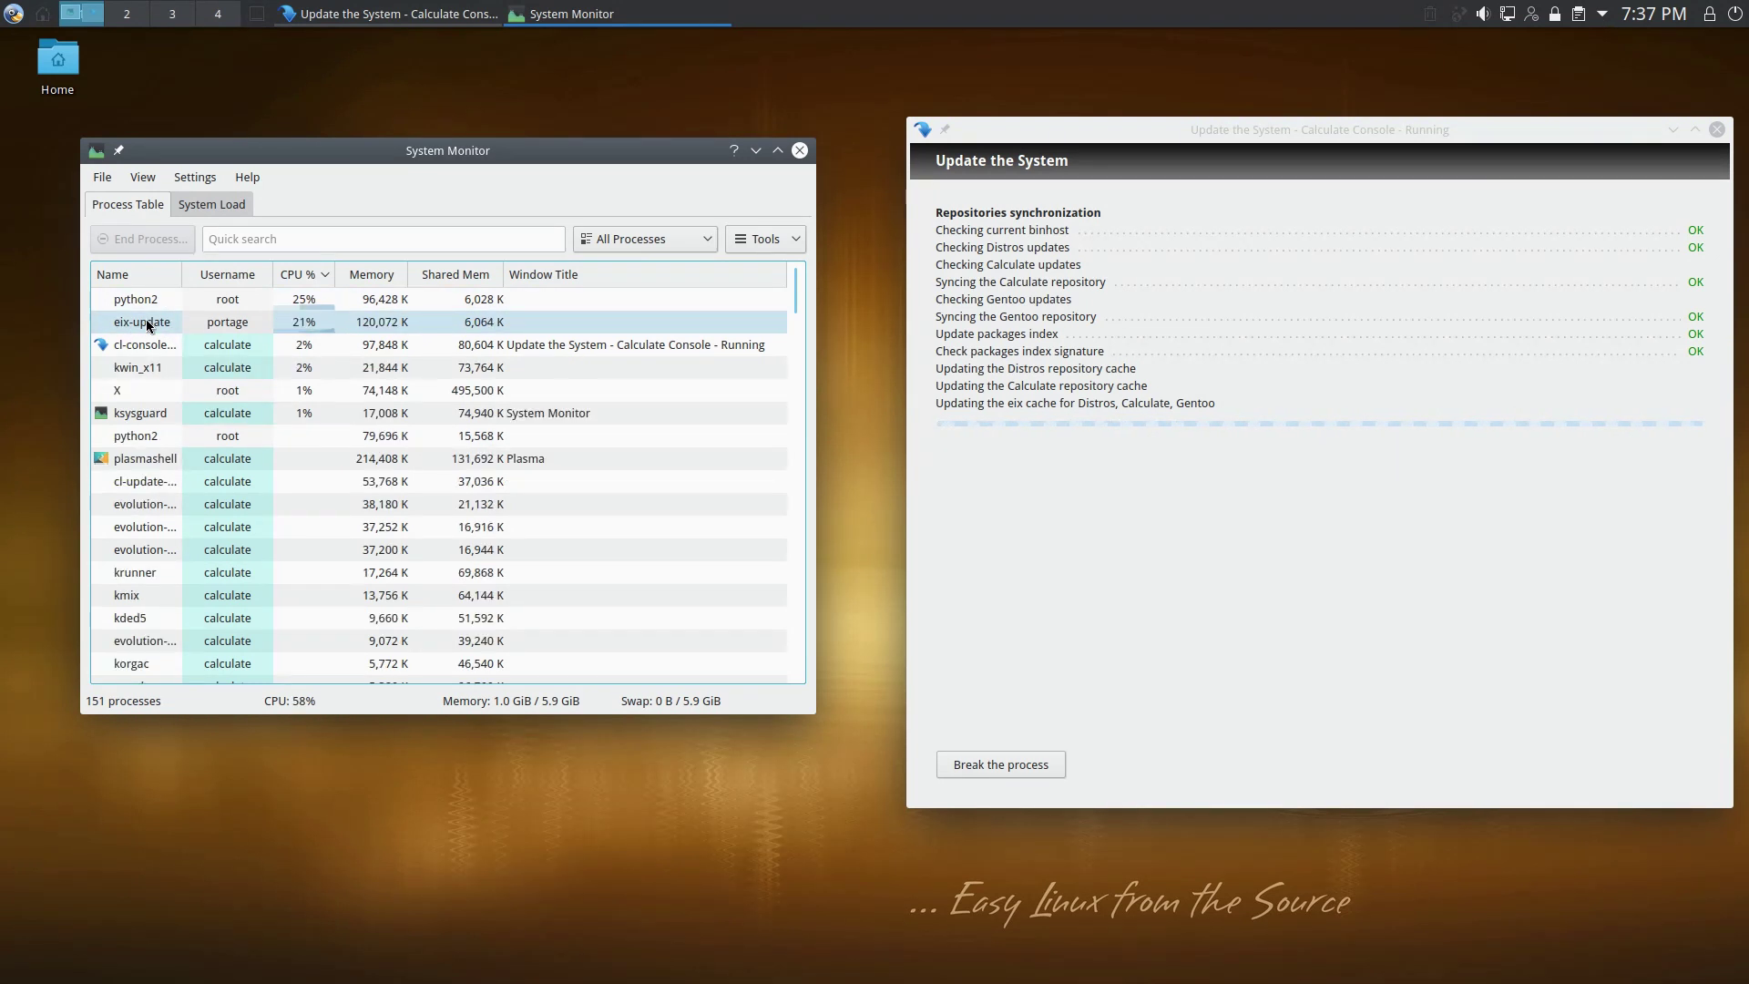
left_click(162, 346)
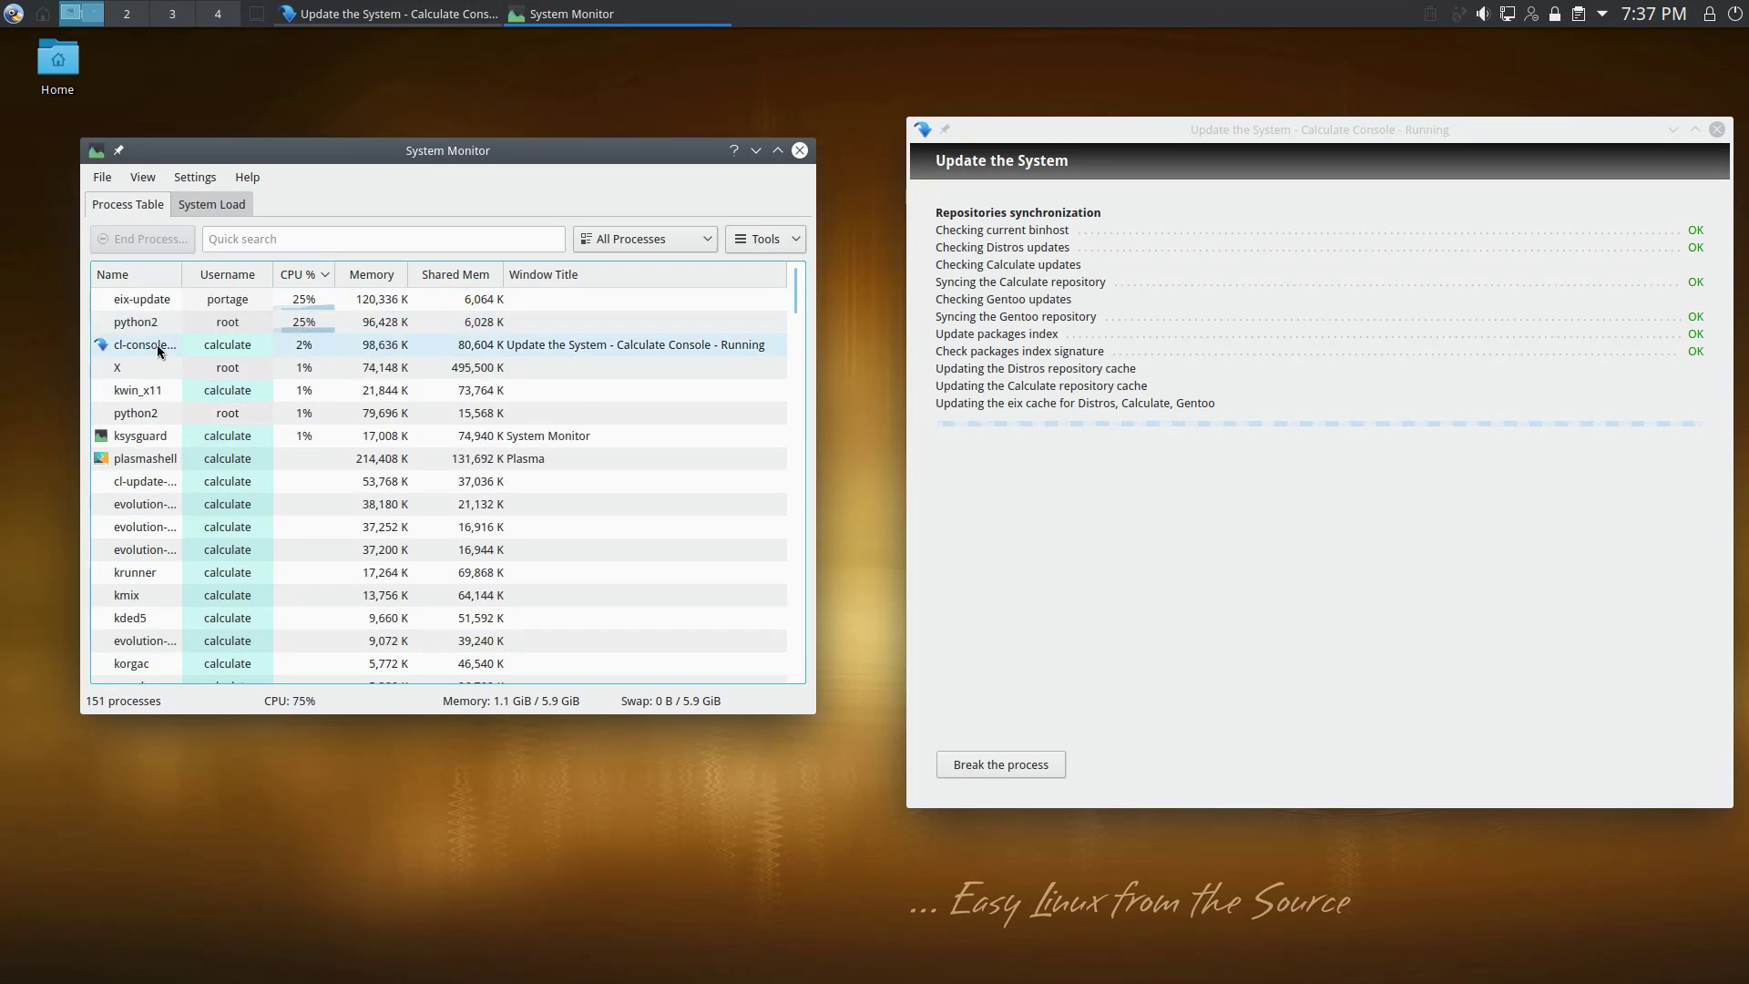
left_click(264, 292)
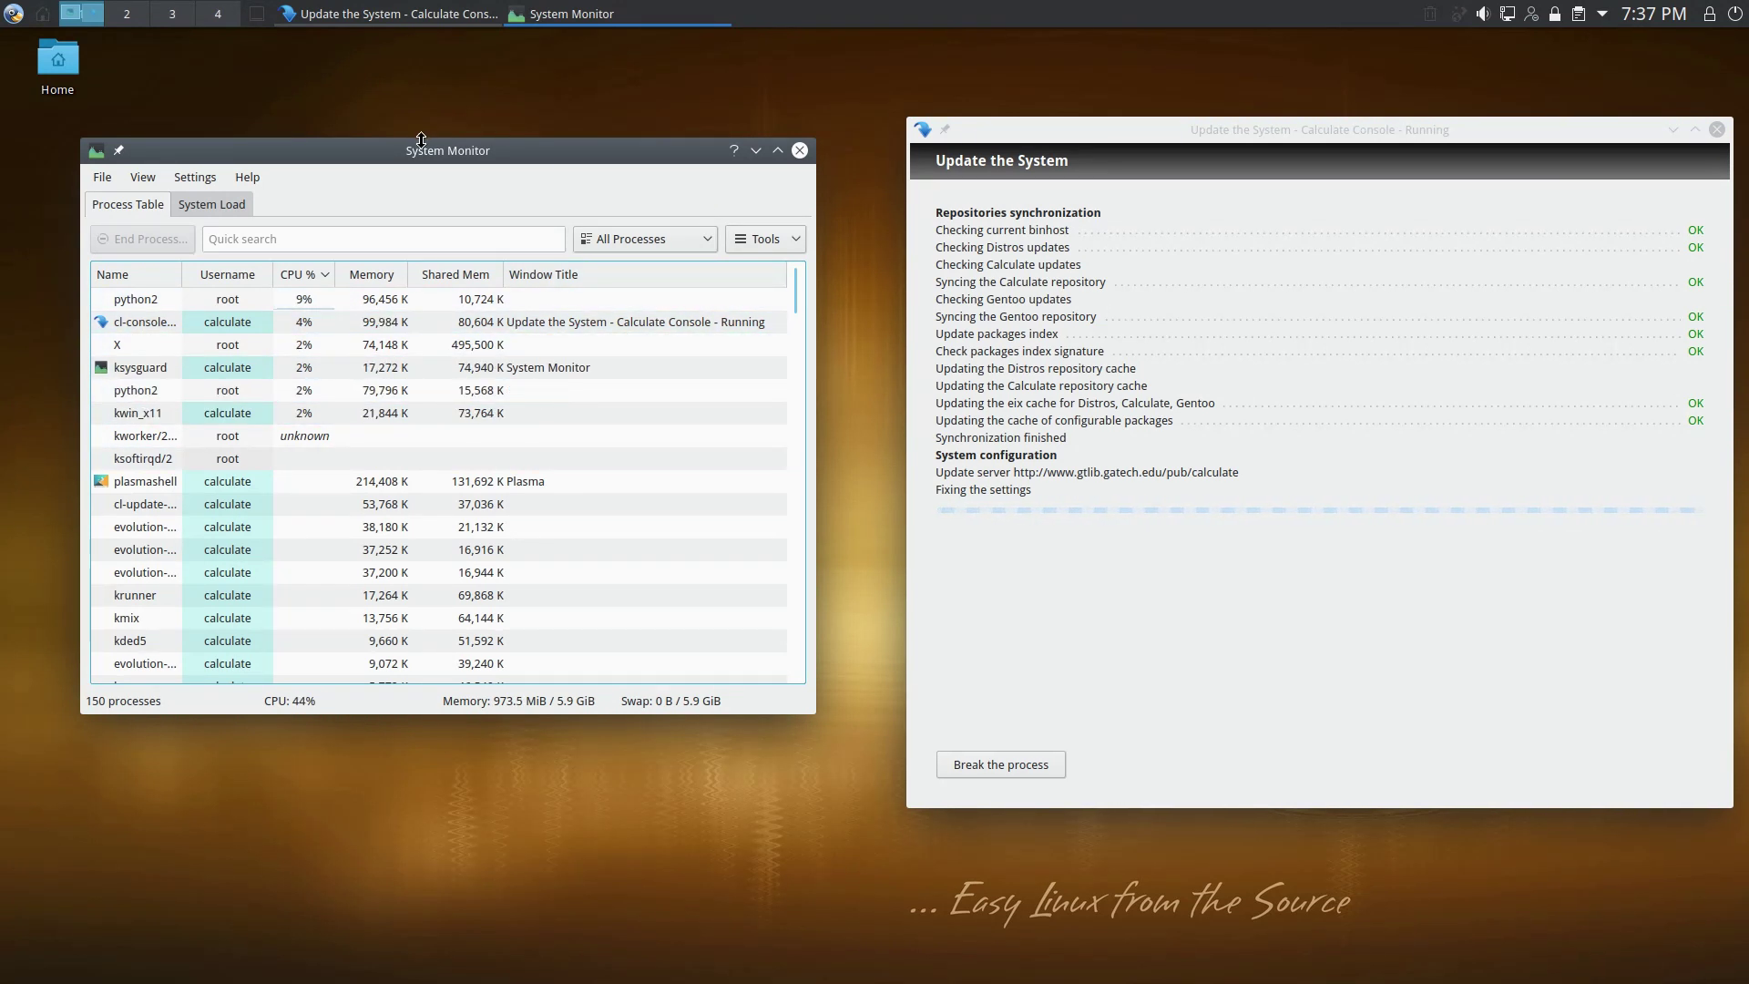
left_click_drag(421, 160, 443, 181)
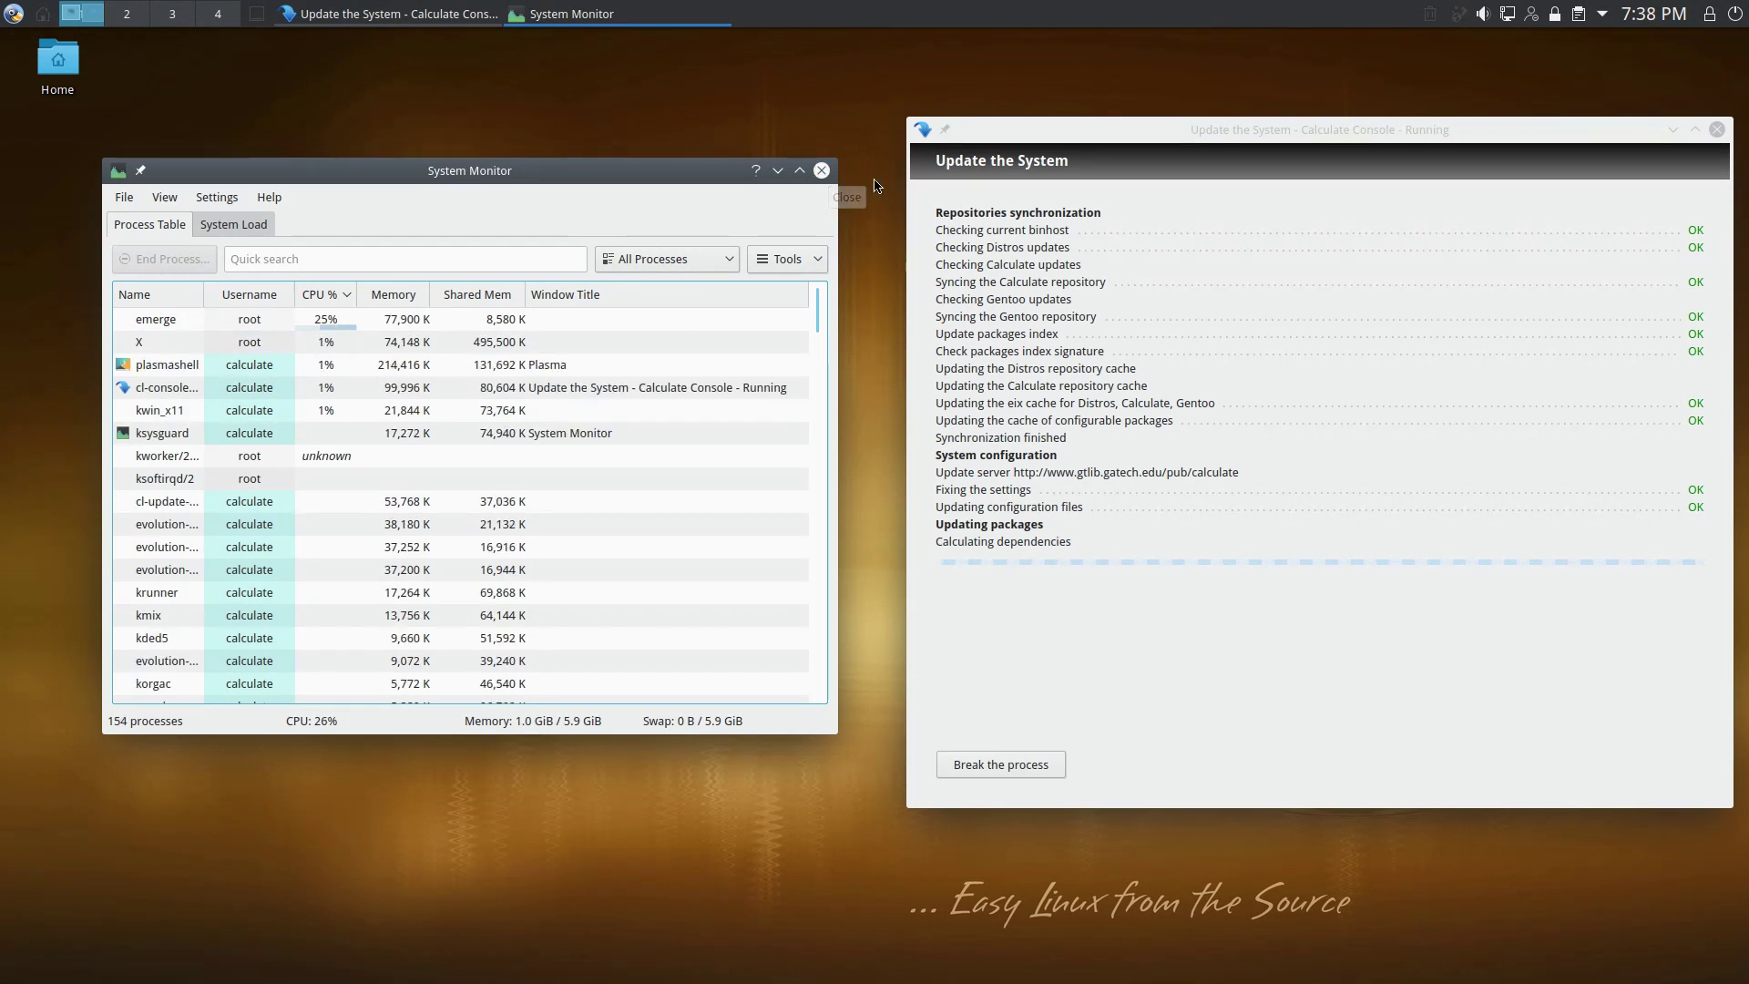
left_click(822, 171)
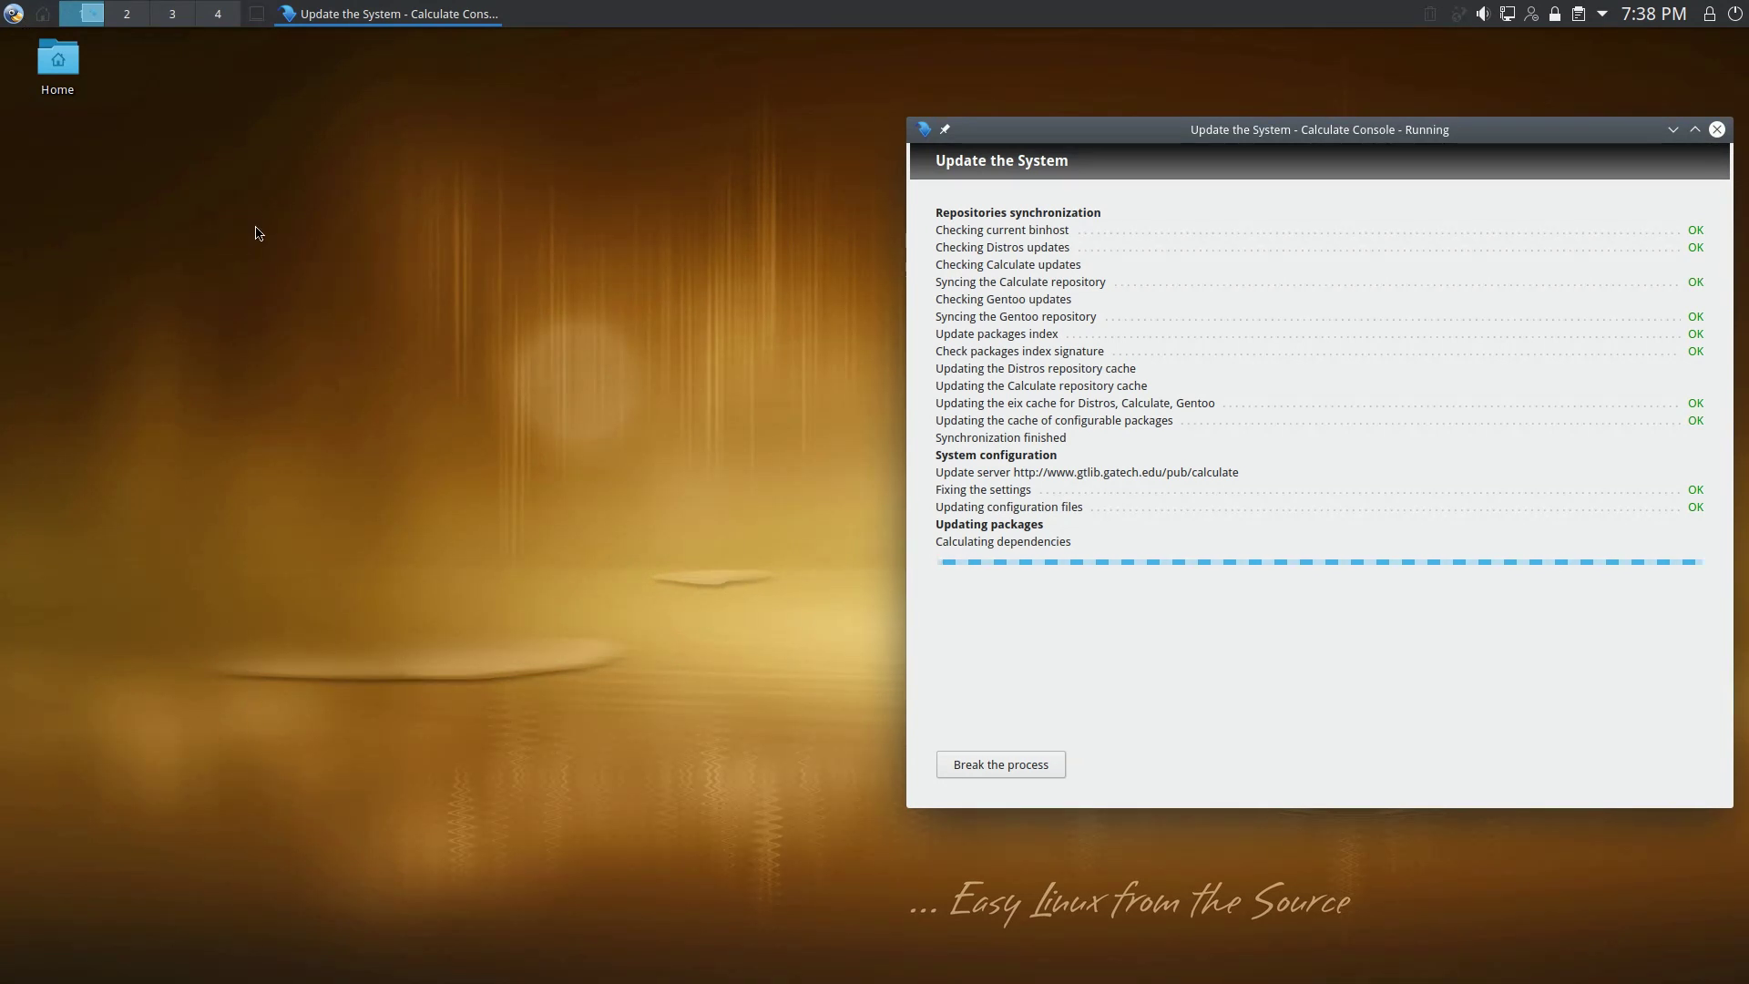
Step: Browse the application menu's Office, System and other categories, closing the menu afterwards
left_click(14, 14)
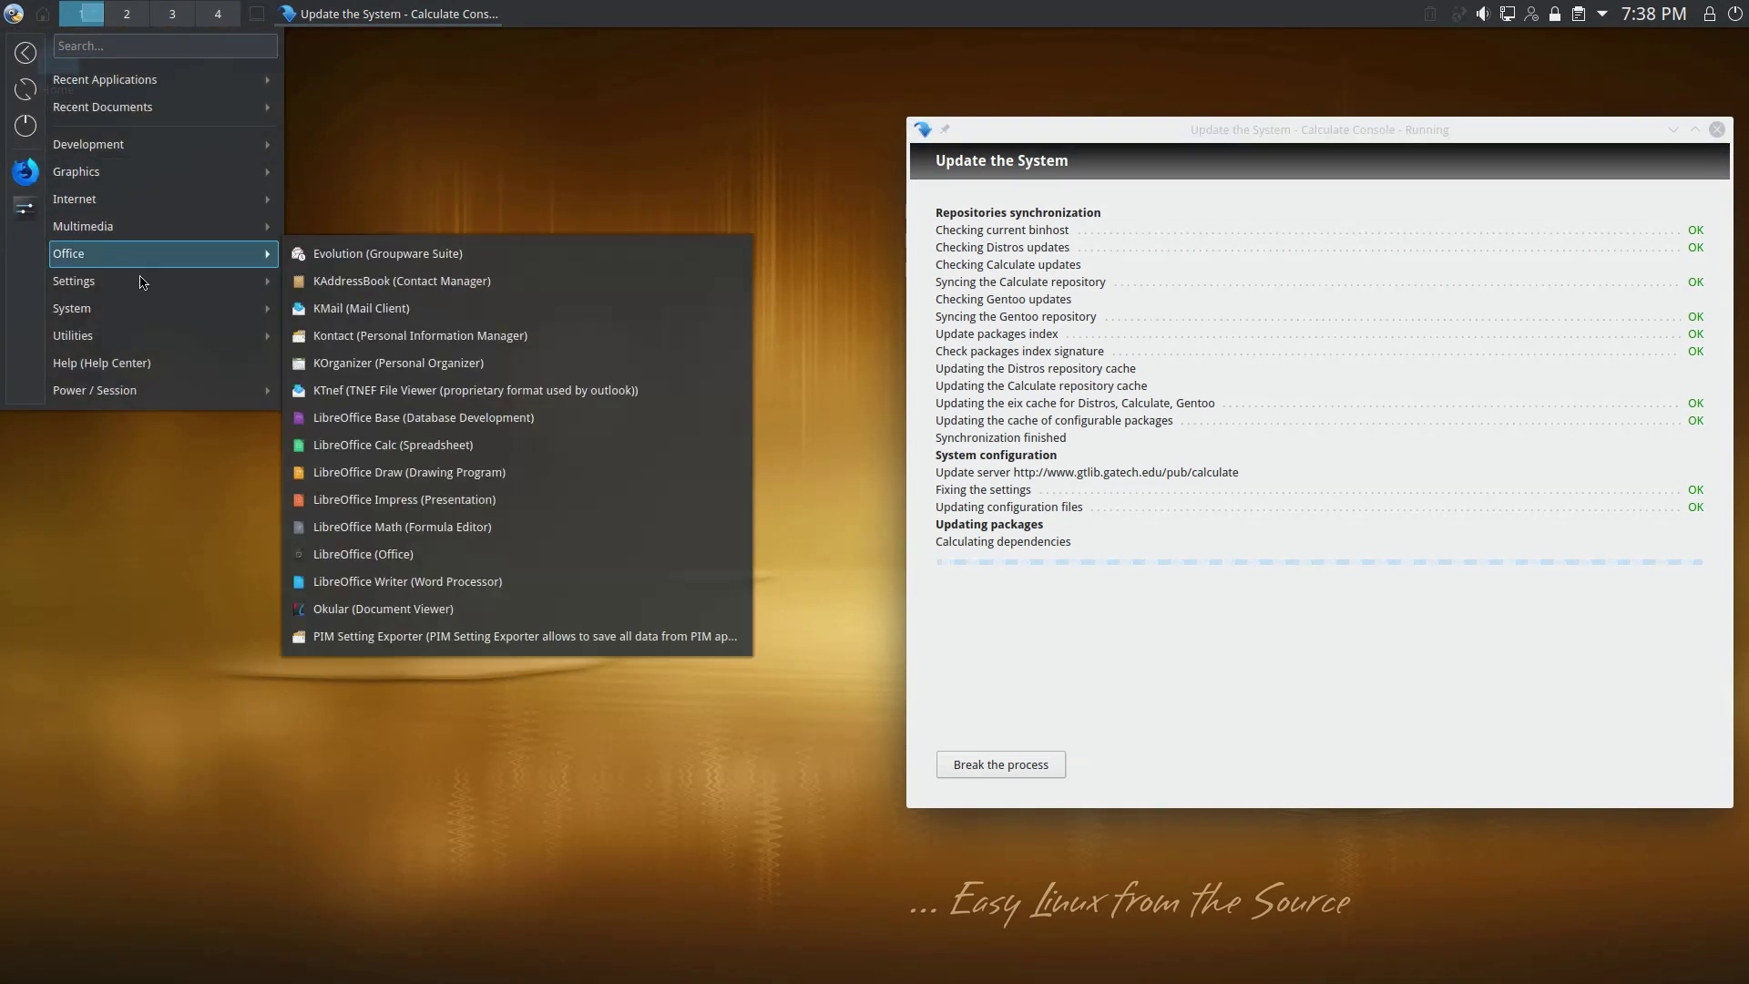
mouse_move(140, 283)
mouse_move(162, 310)
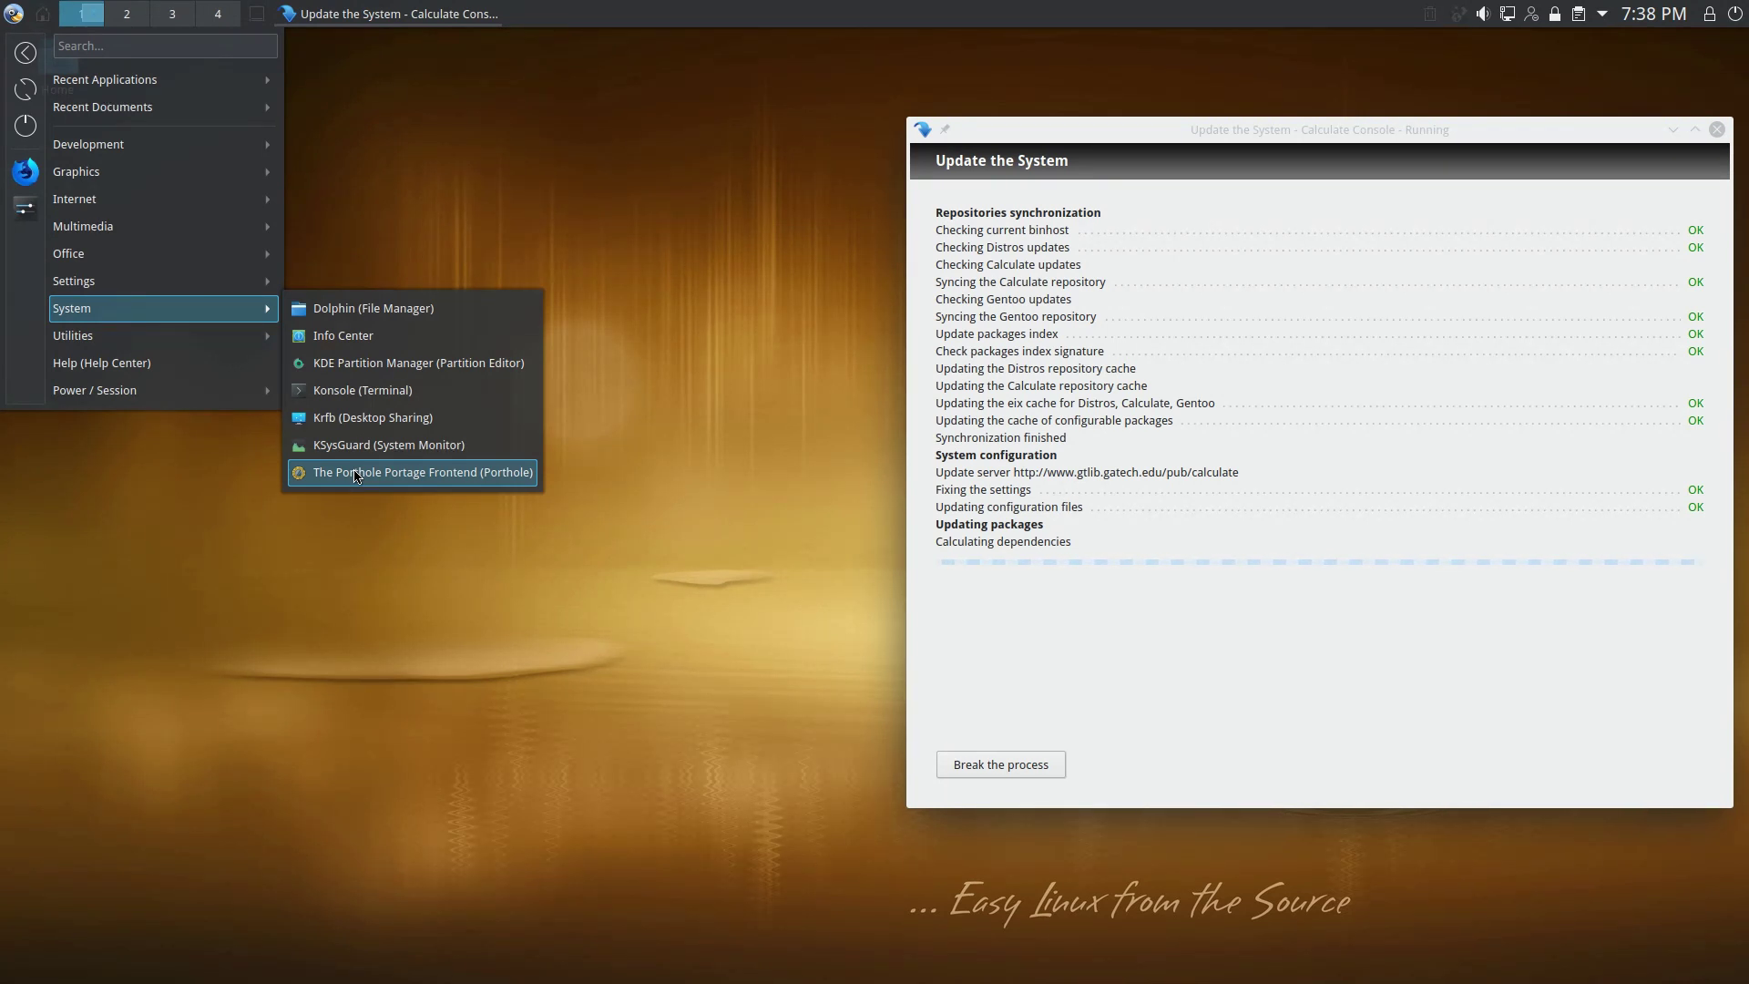
left_click(715, 119)
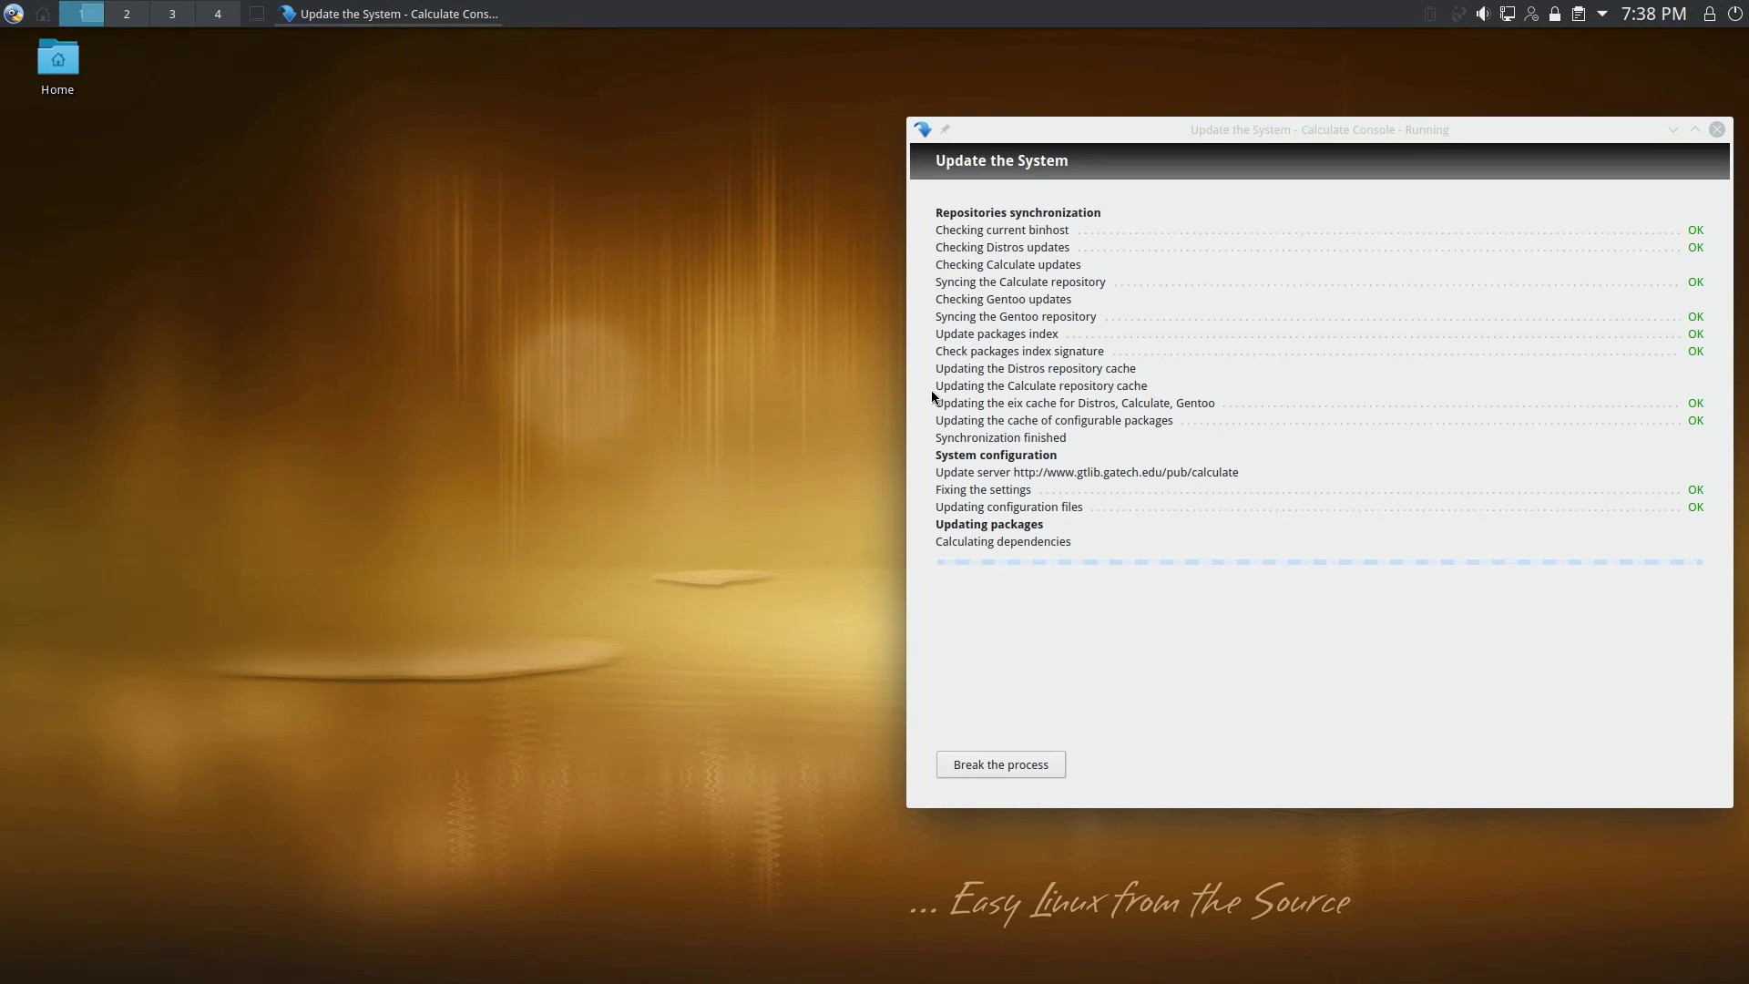
left_click(16, 9)
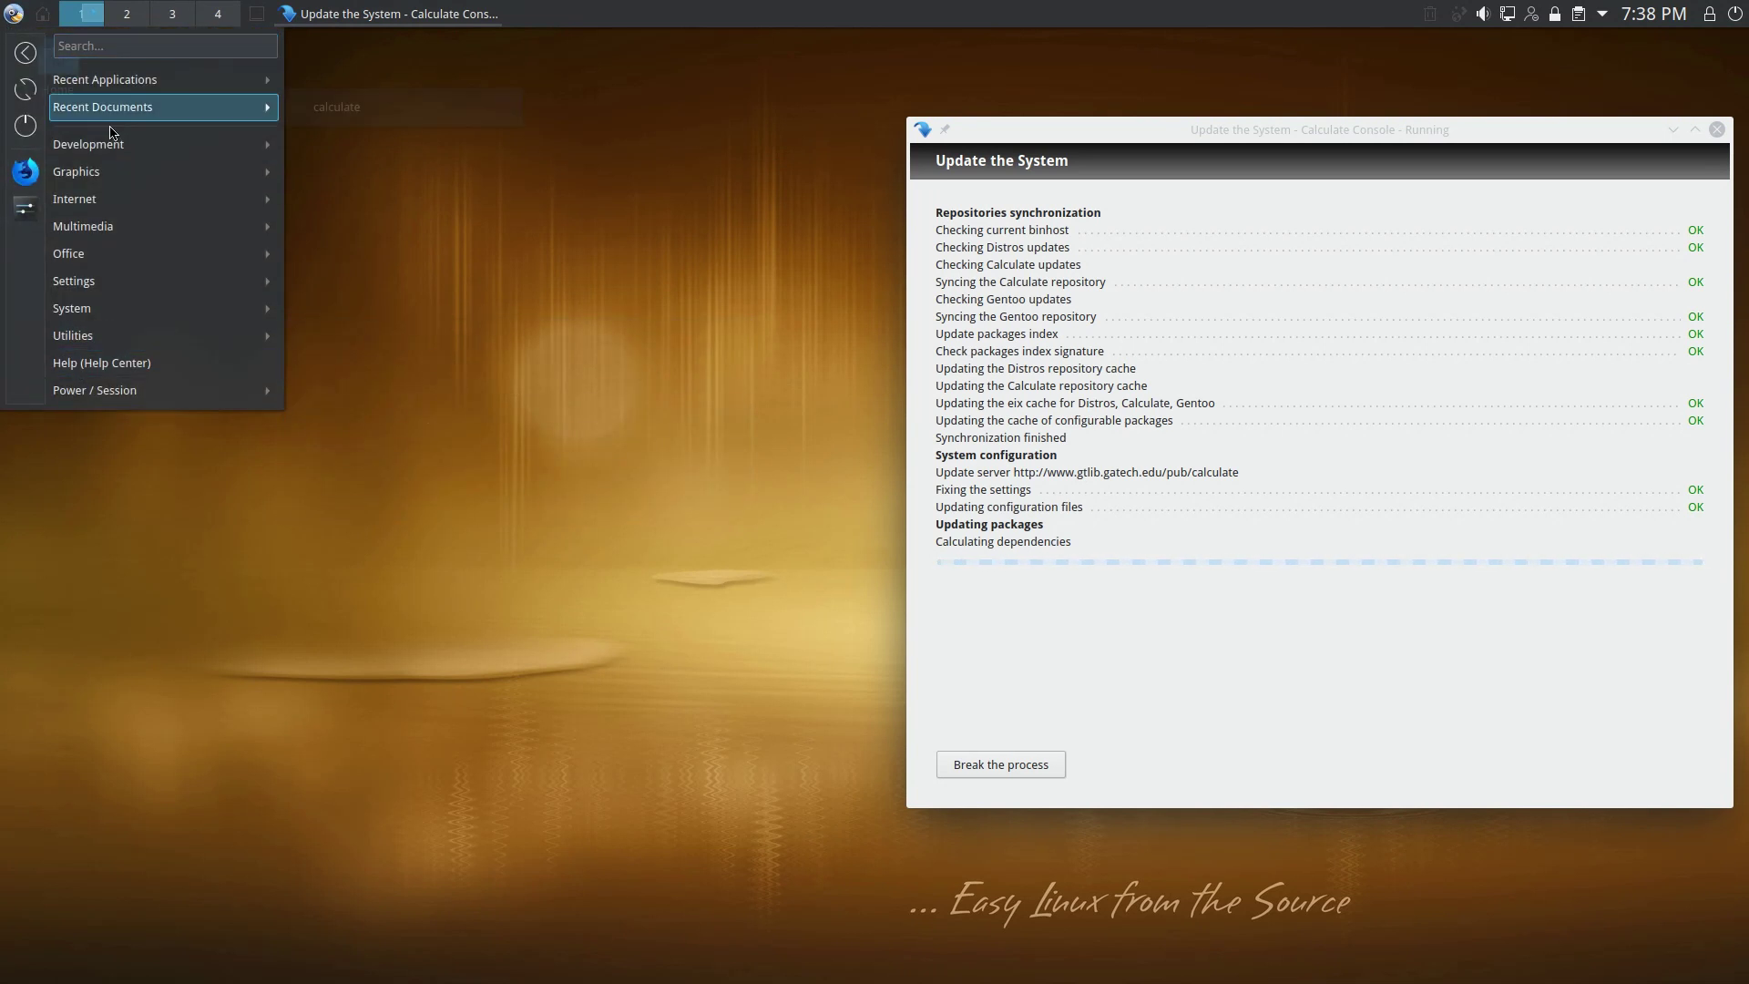
mouse_move(118, 198)
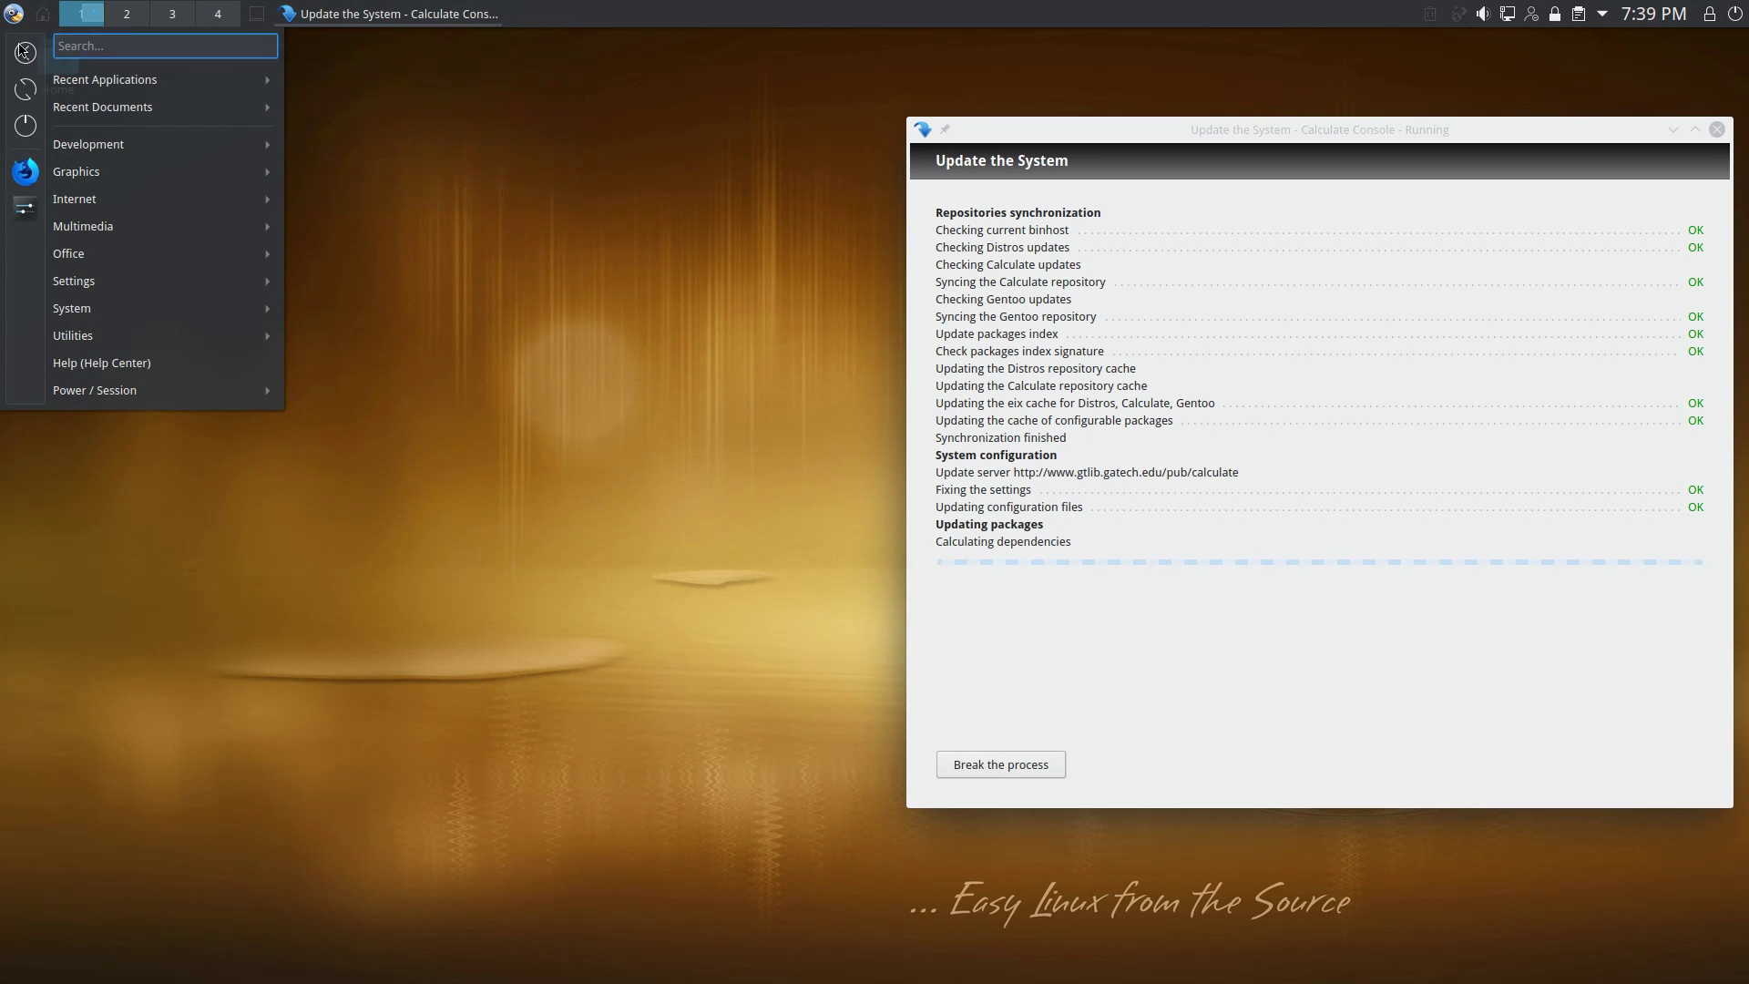
left_click(14, 14)
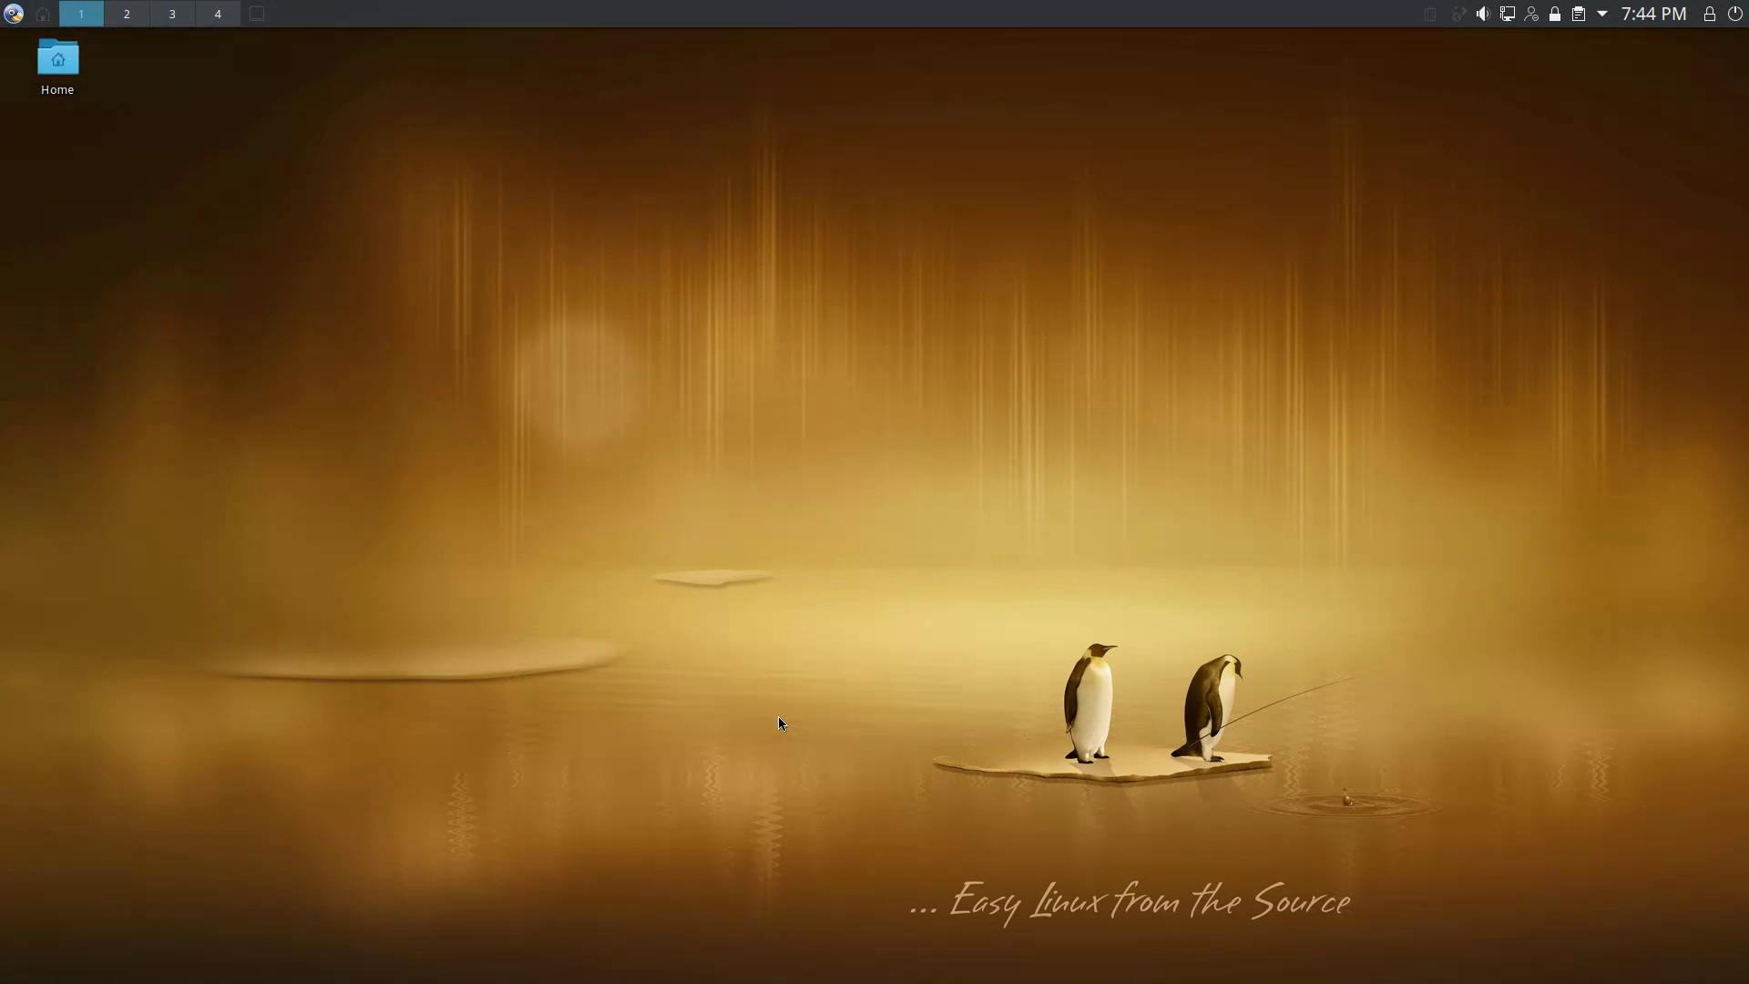
Step: Reveal the auto-hidden bottom dock and launch Konsole
mouse_move(932, 980)
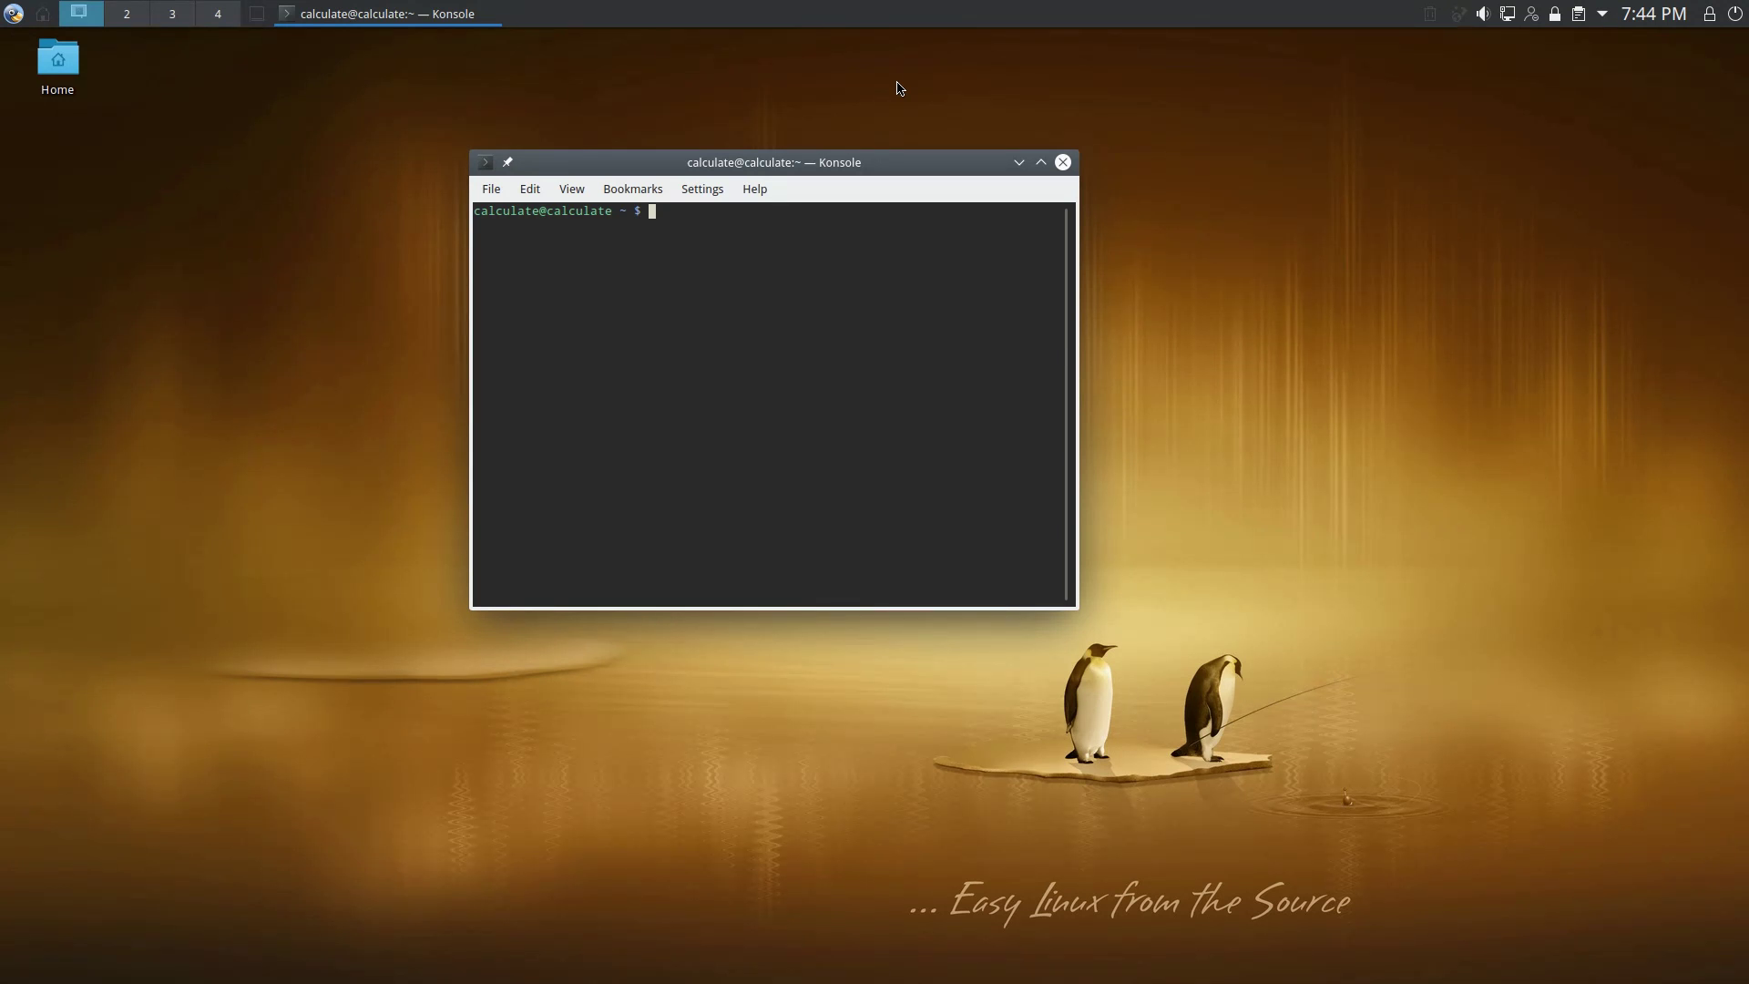
Step: Begin typing 'sudo emerge', enlarge the terminal font twice and make the Konsole window bigger
type("sudo emergyt")
key("BackSpace")
left_click(572, 188)
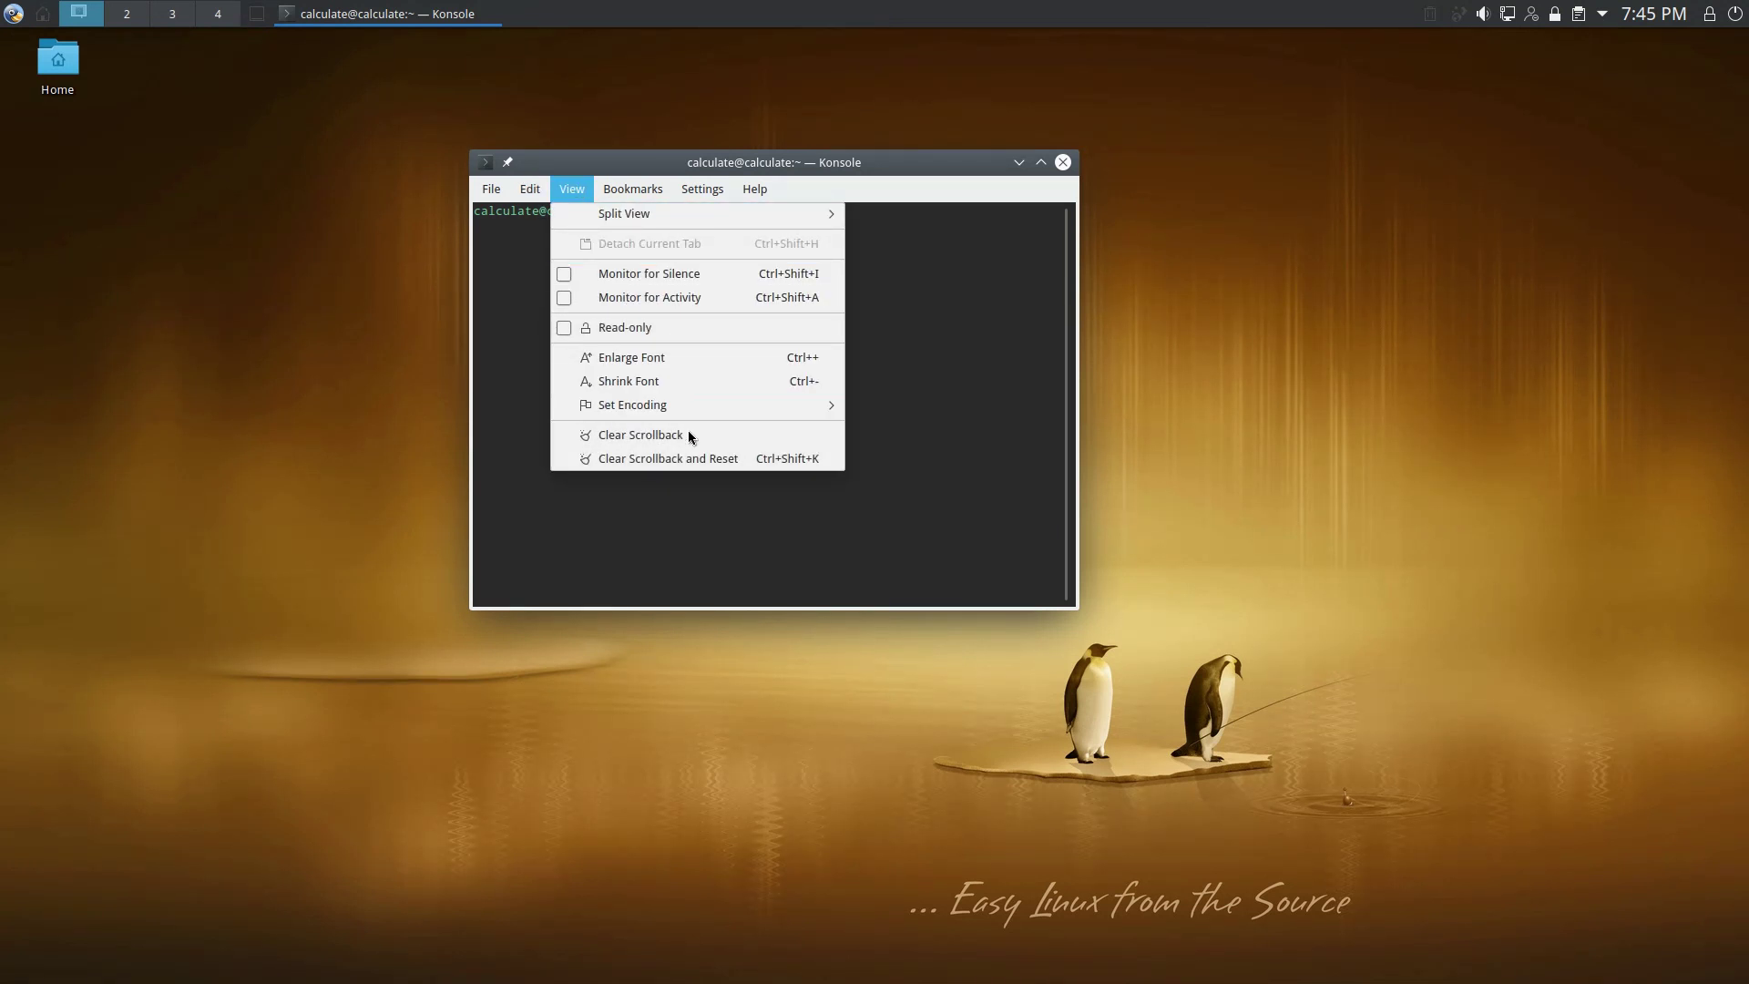
left_click(718, 359)
key("ctrl+plus")
key("ctrl+plus")
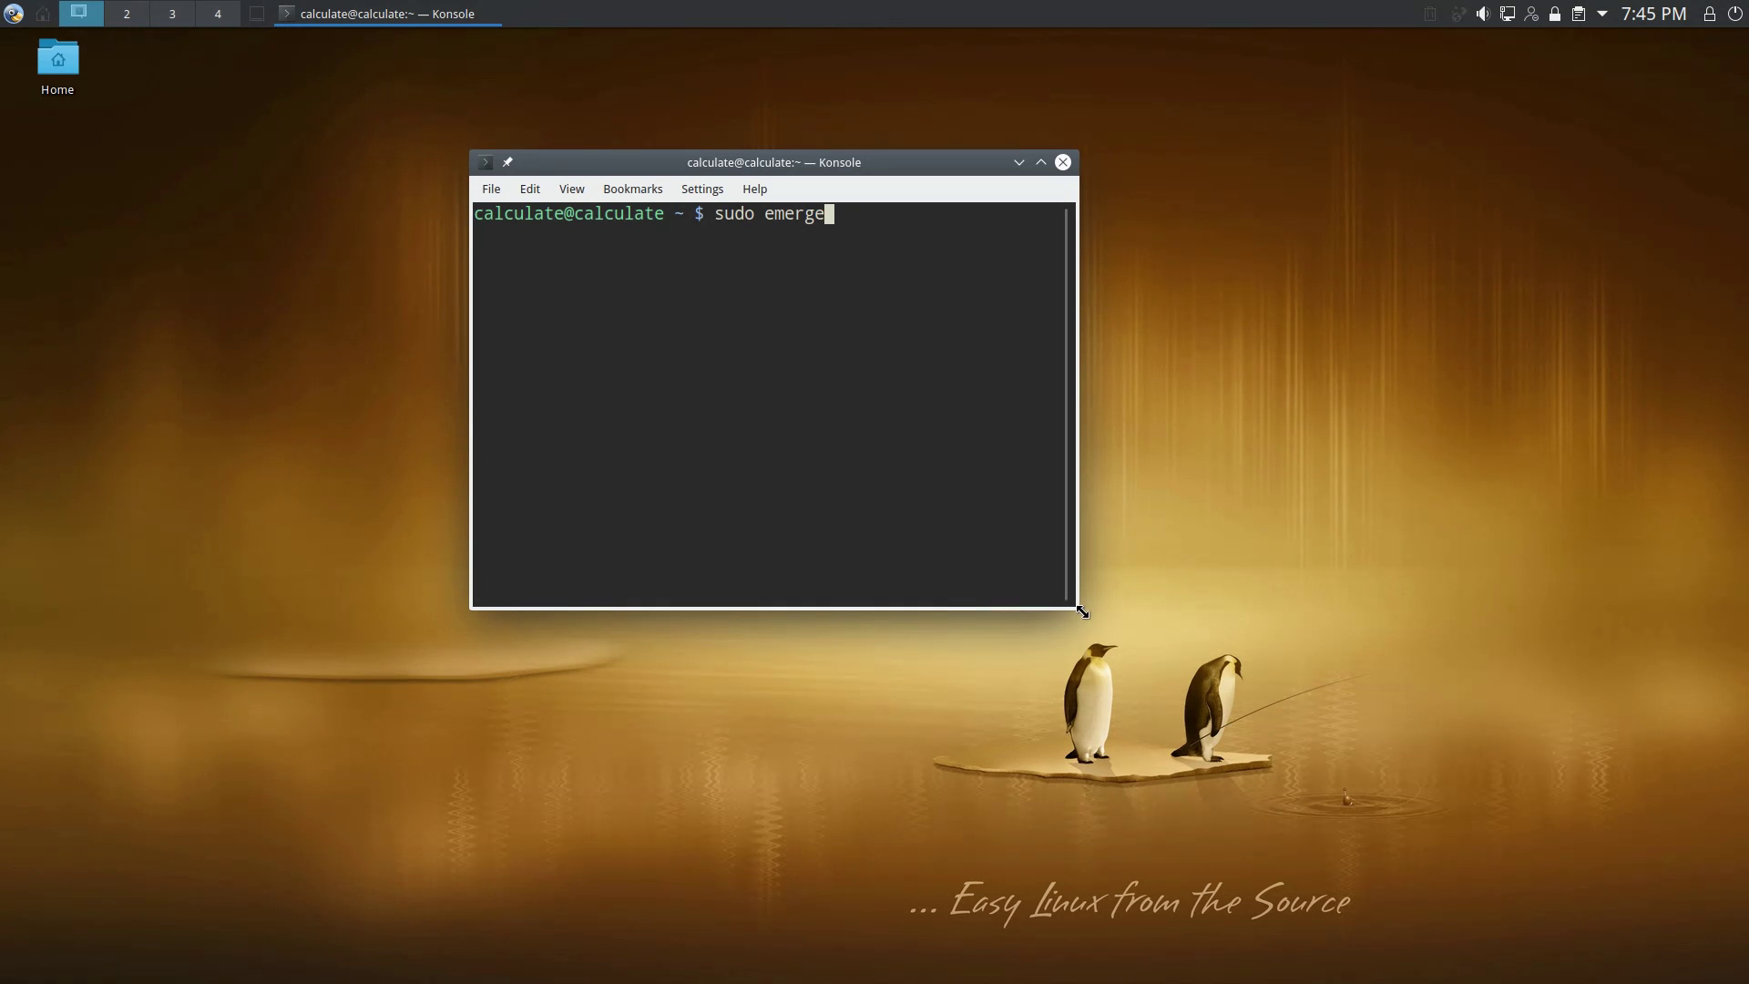
left_click_drag(1078, 612, 1439, 729)
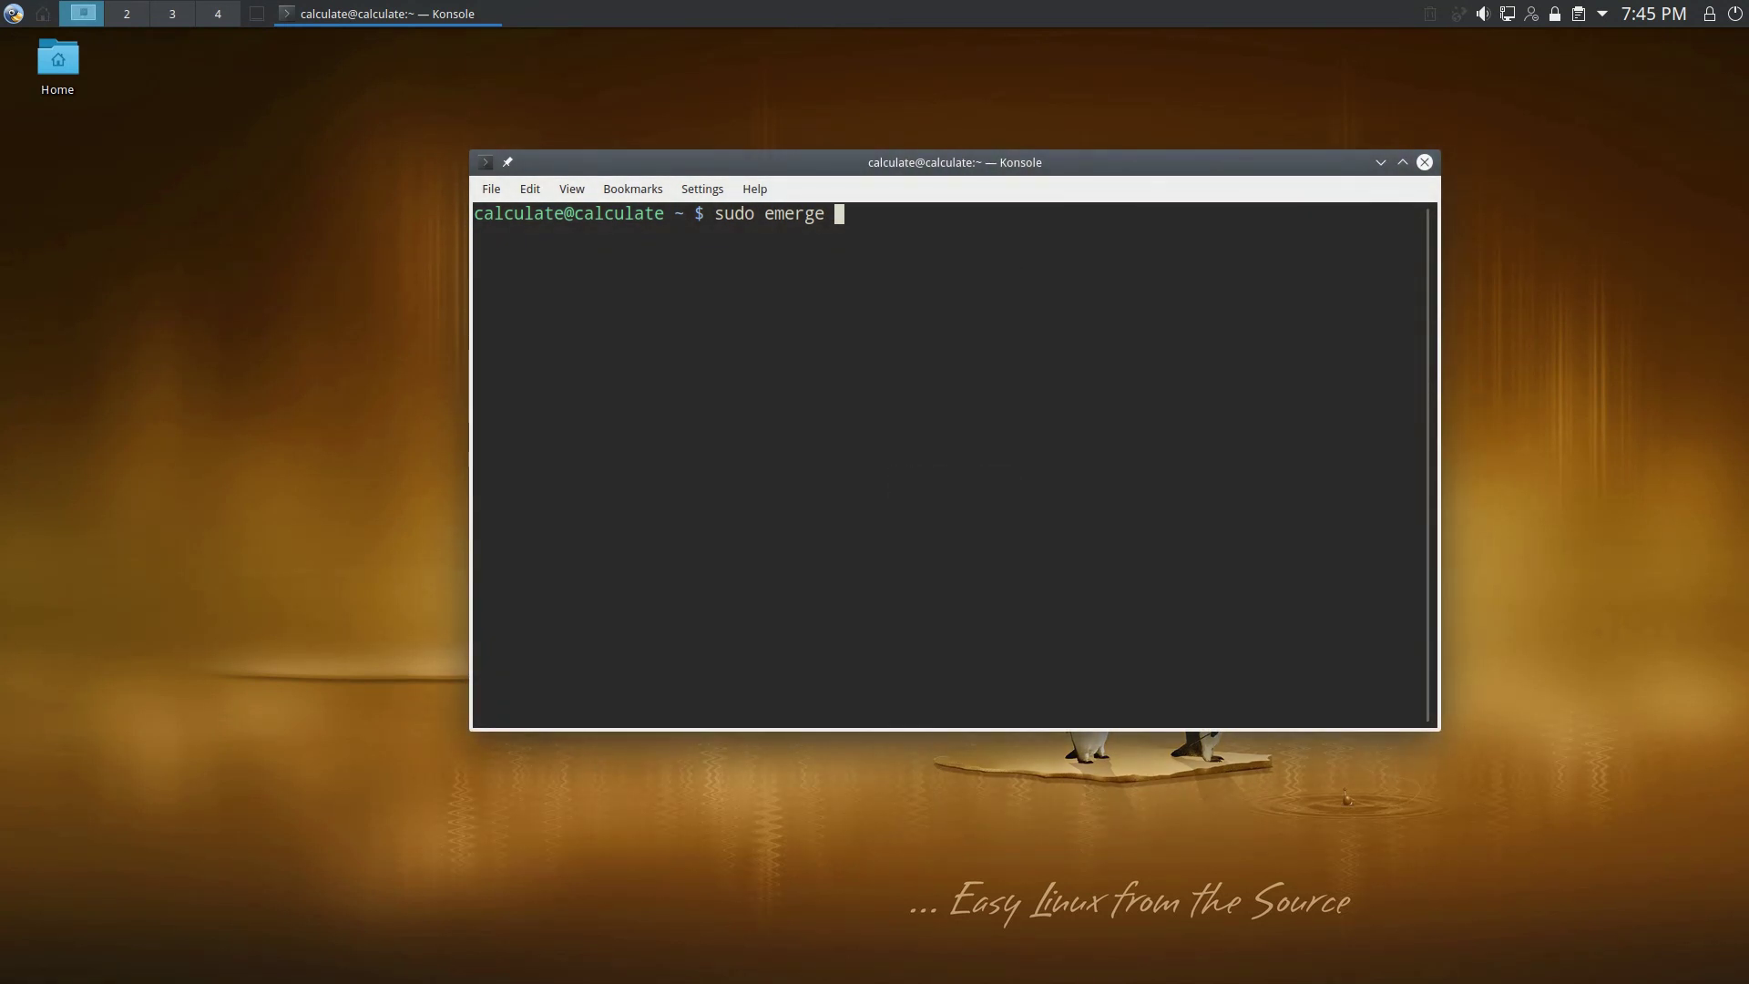
Step: Complete and run 'sudo emerge kodi', then enter the account password
type("kodi")
key("Return")
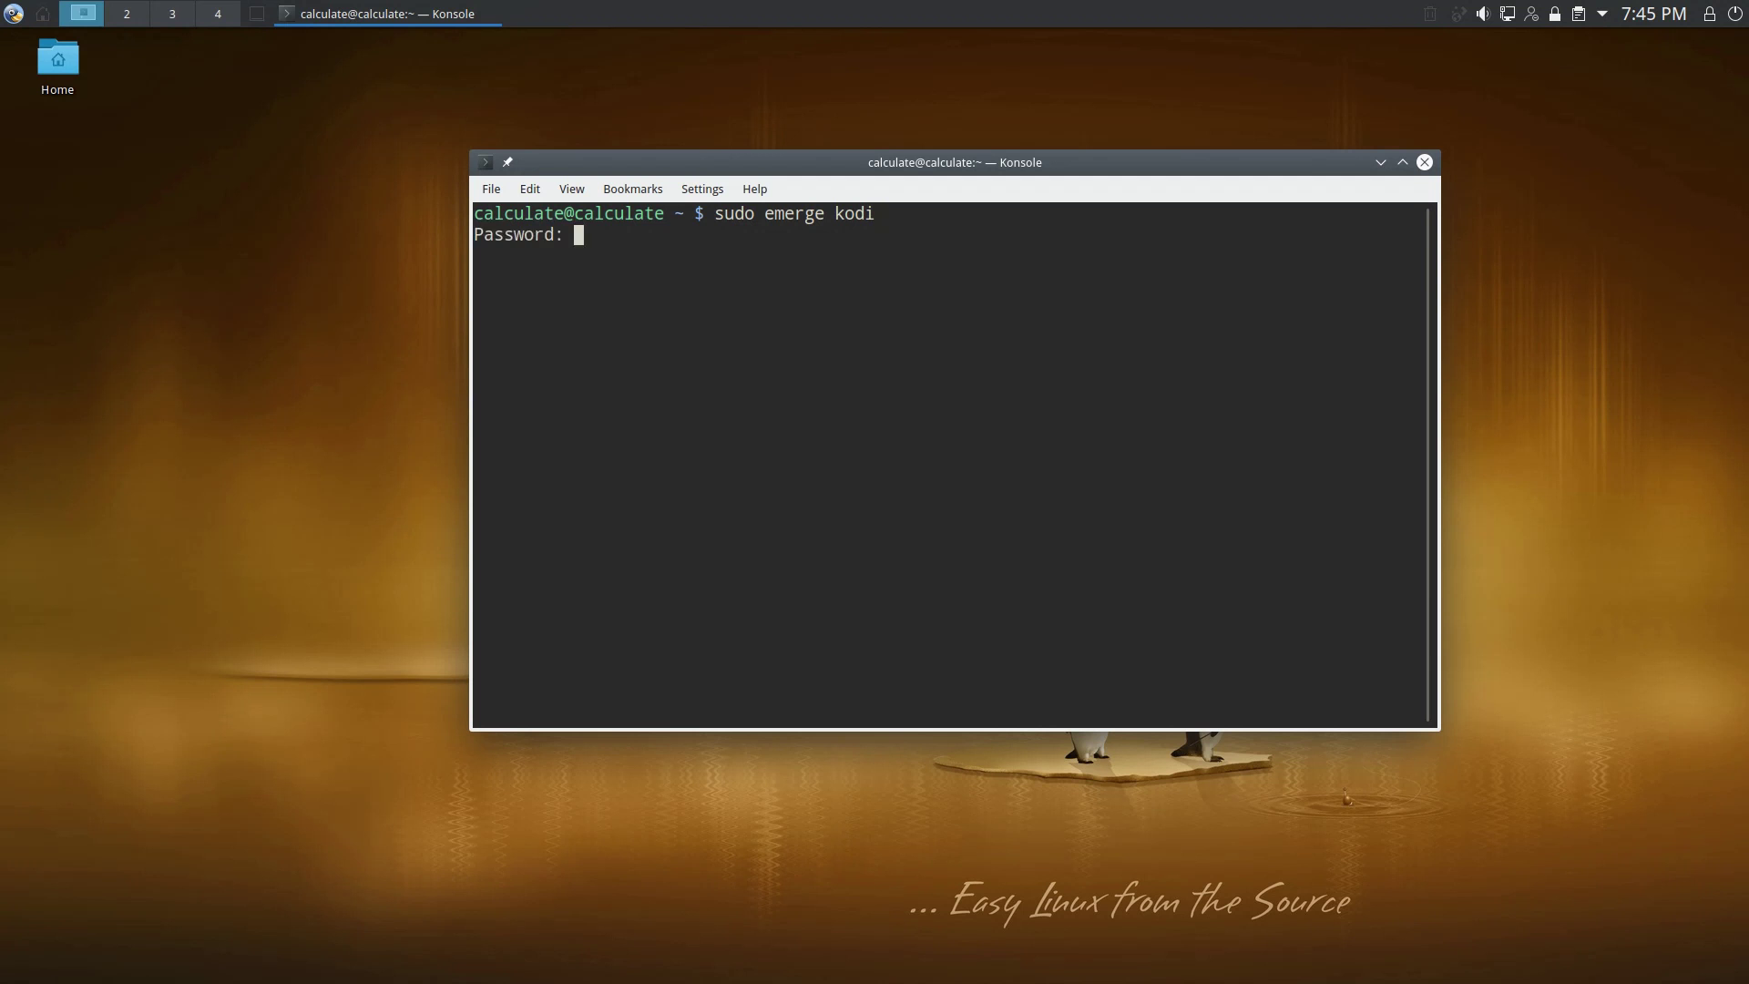
key("Return")
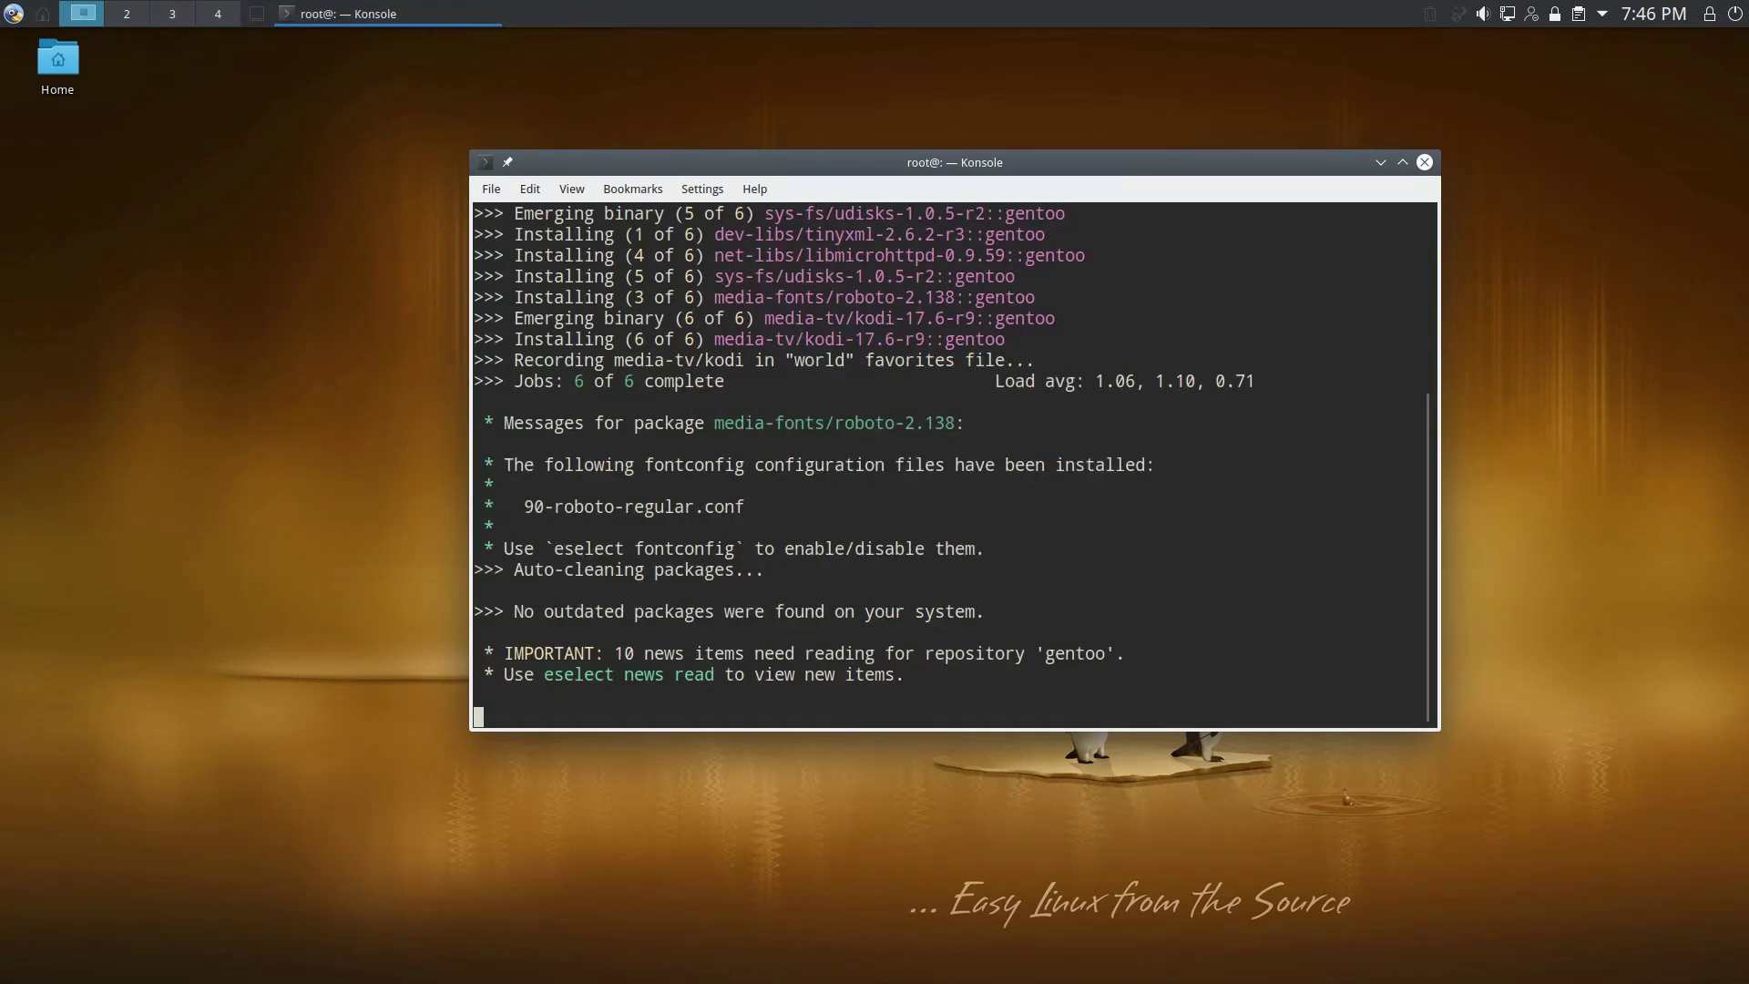
Step: Close Konsole with 'exit' after the Kodi install finishes, then open the application launcher
type("exit")
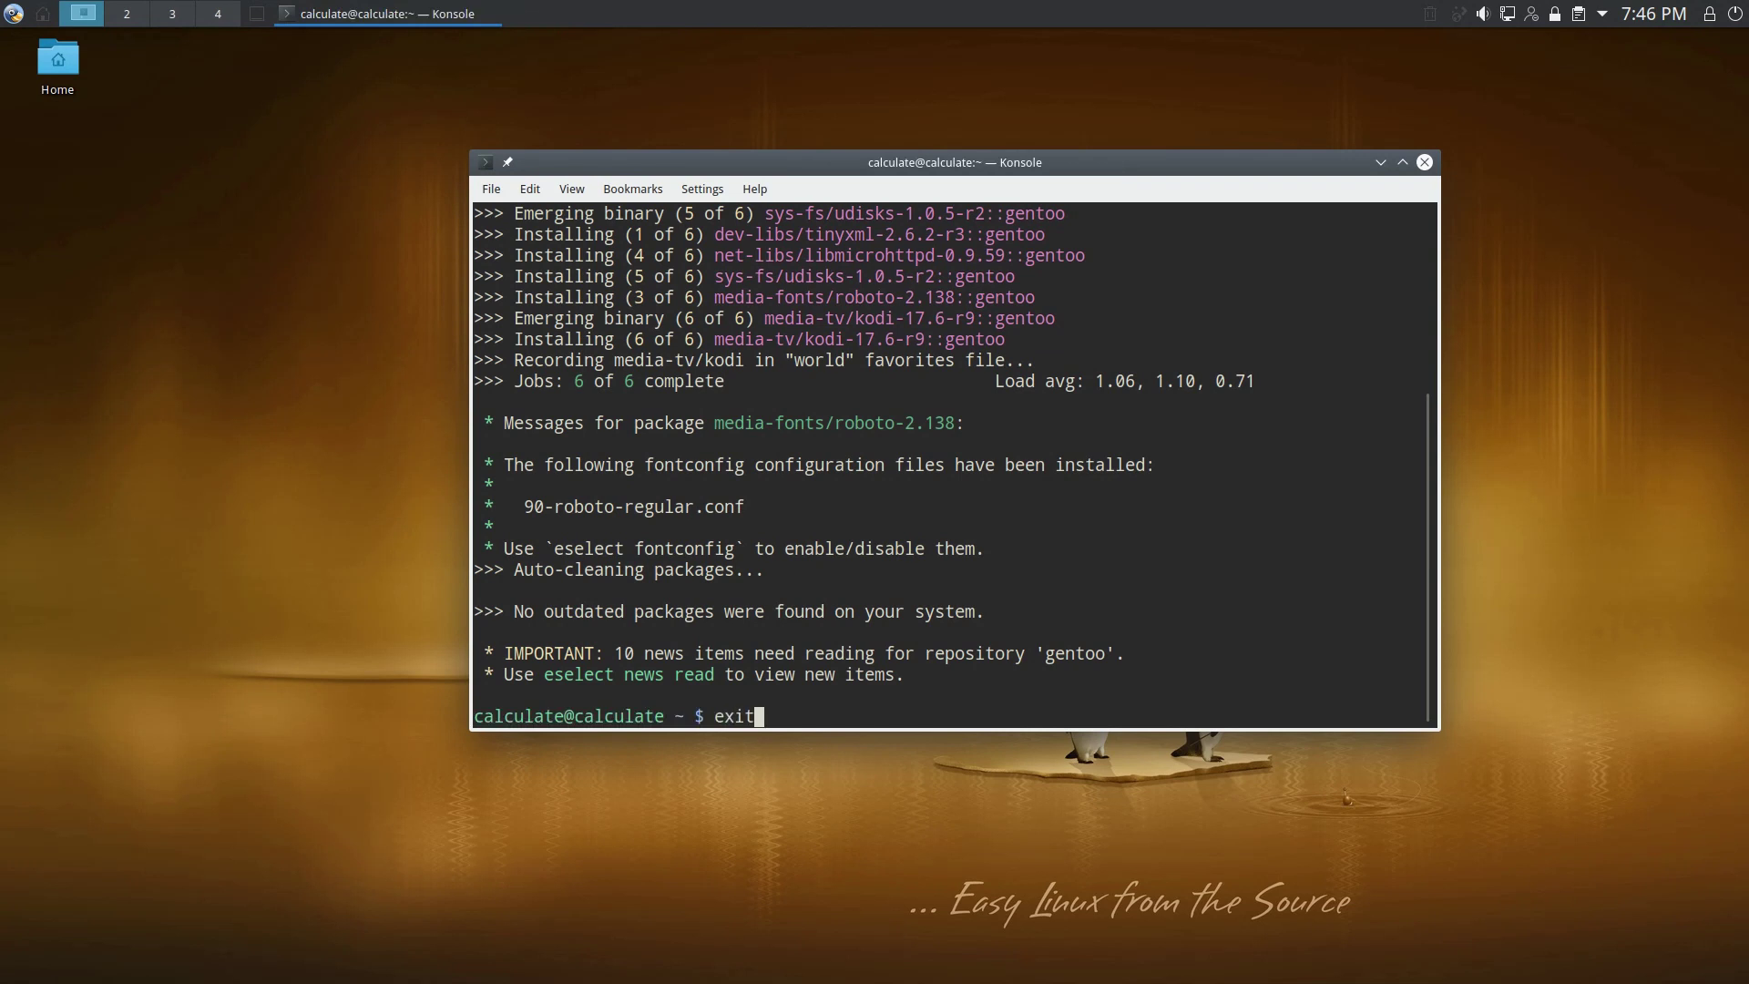
key("Return")
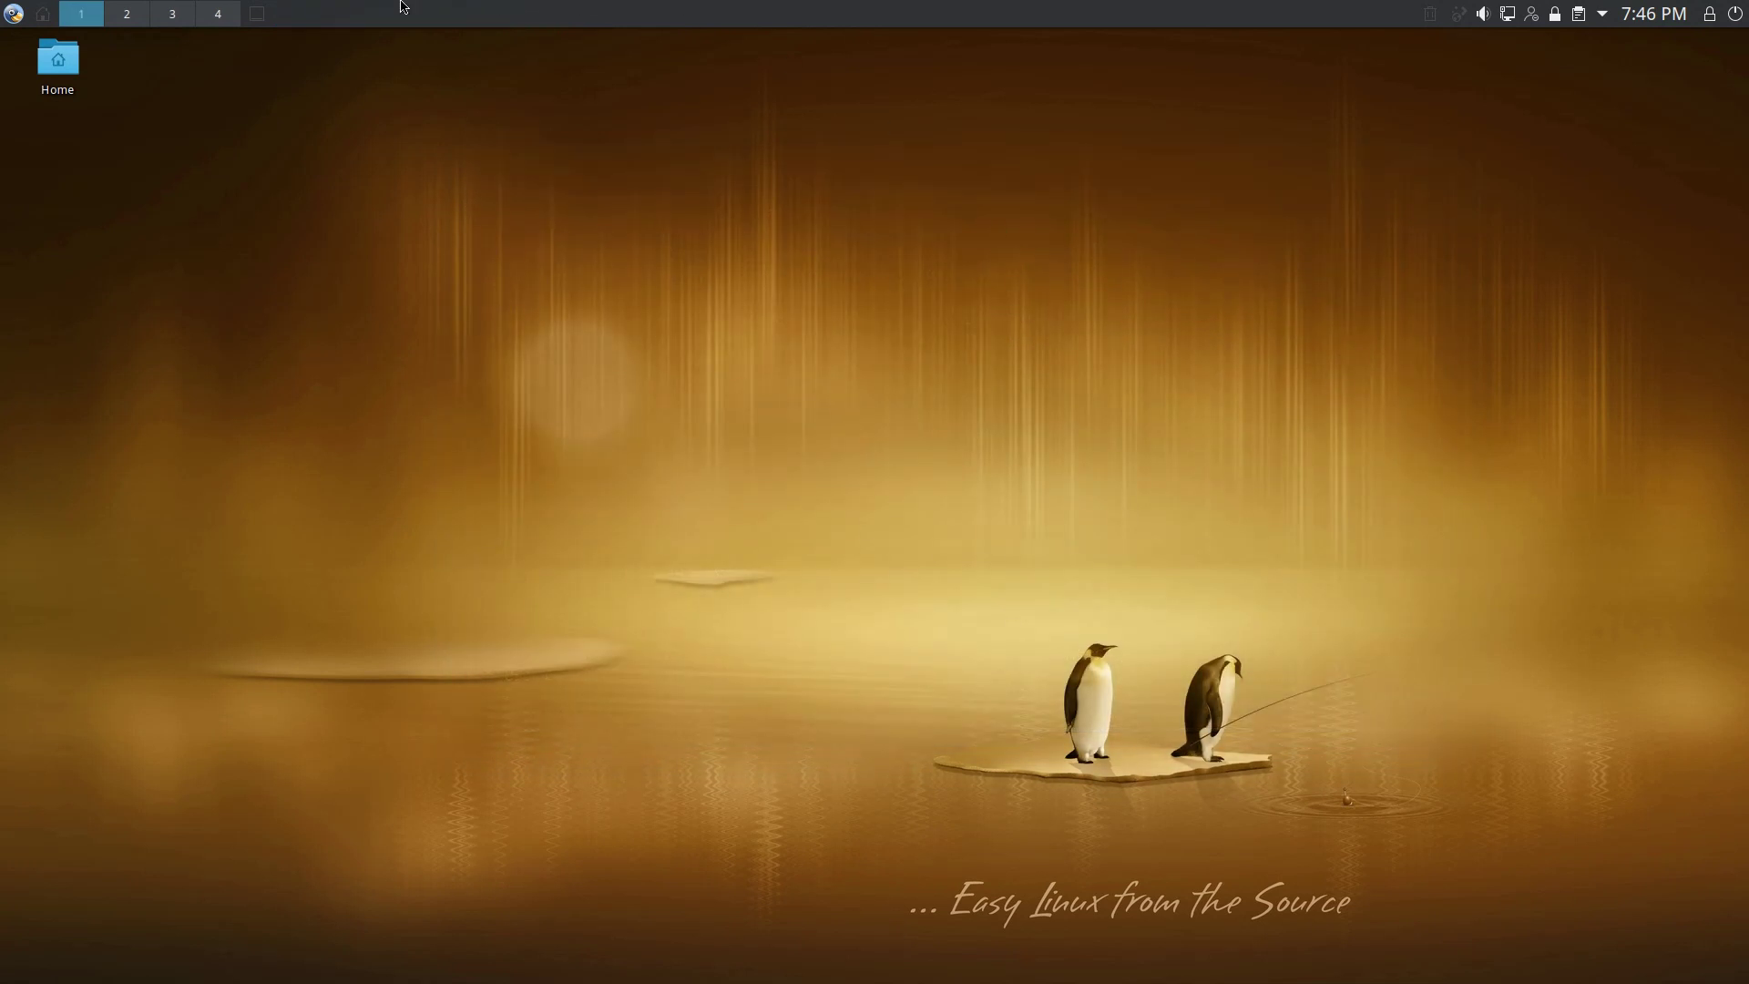
left_click(13, 13)
mouse_move(101, 216)
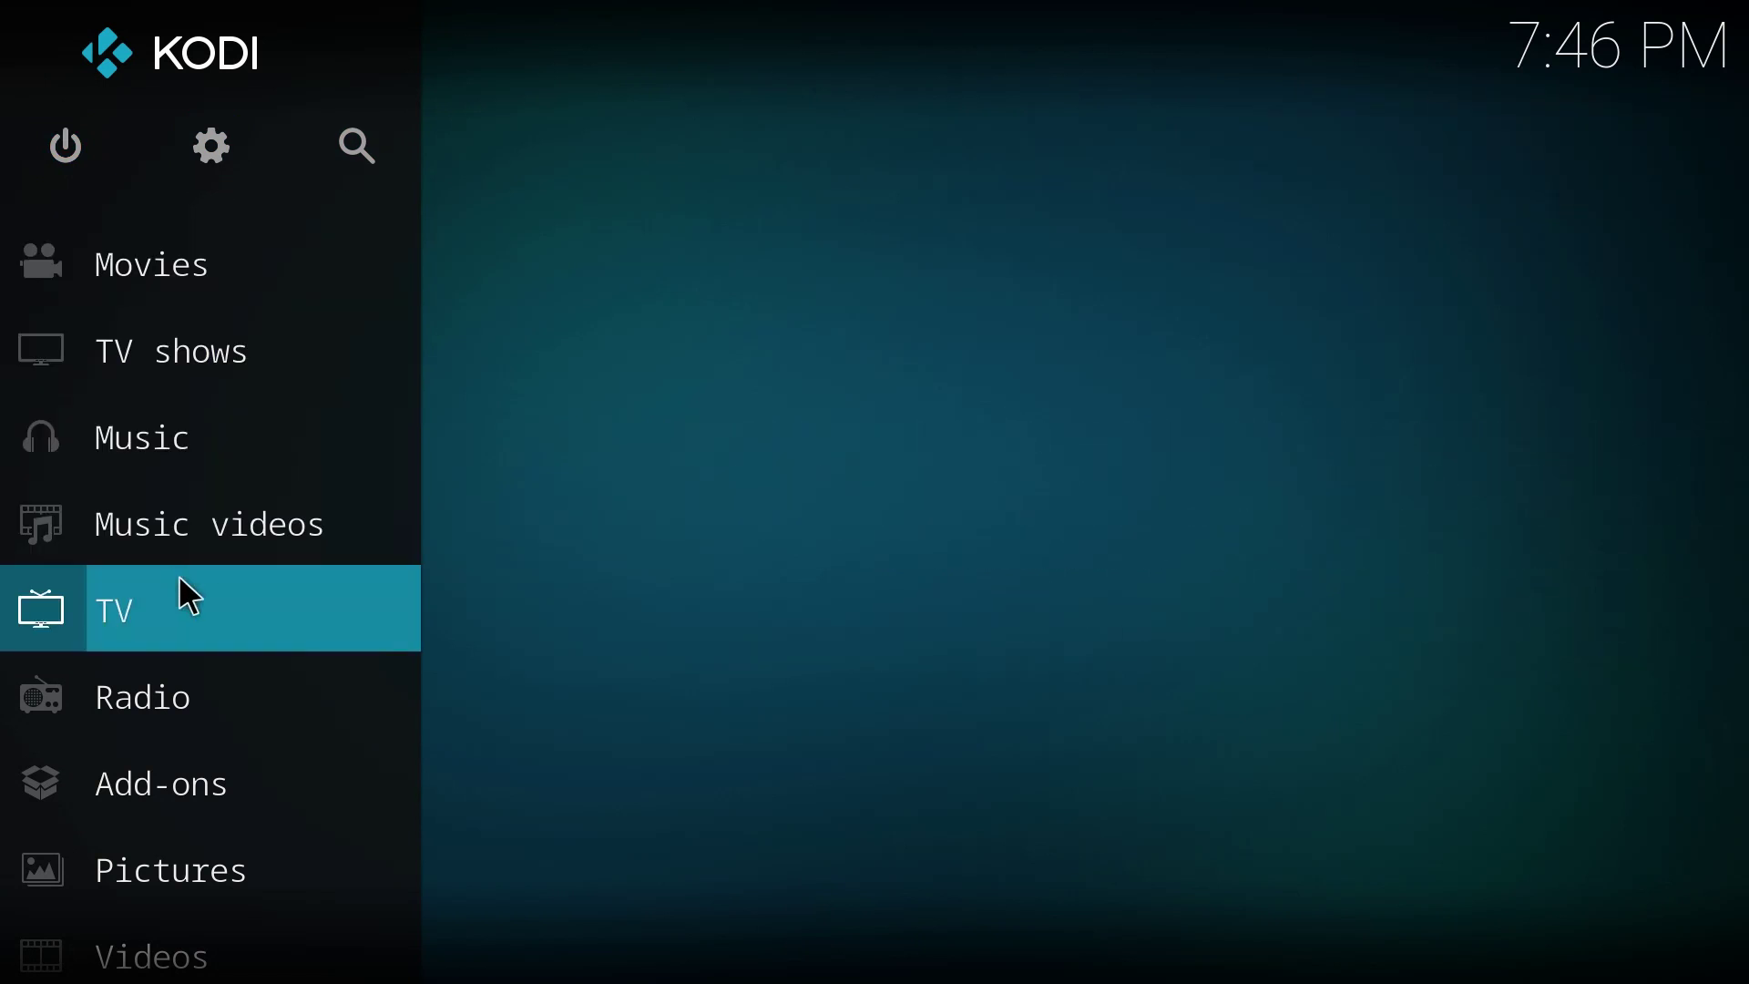
scroll(182, 619, "down", 3)
scroll(203, 656, "up", 3)
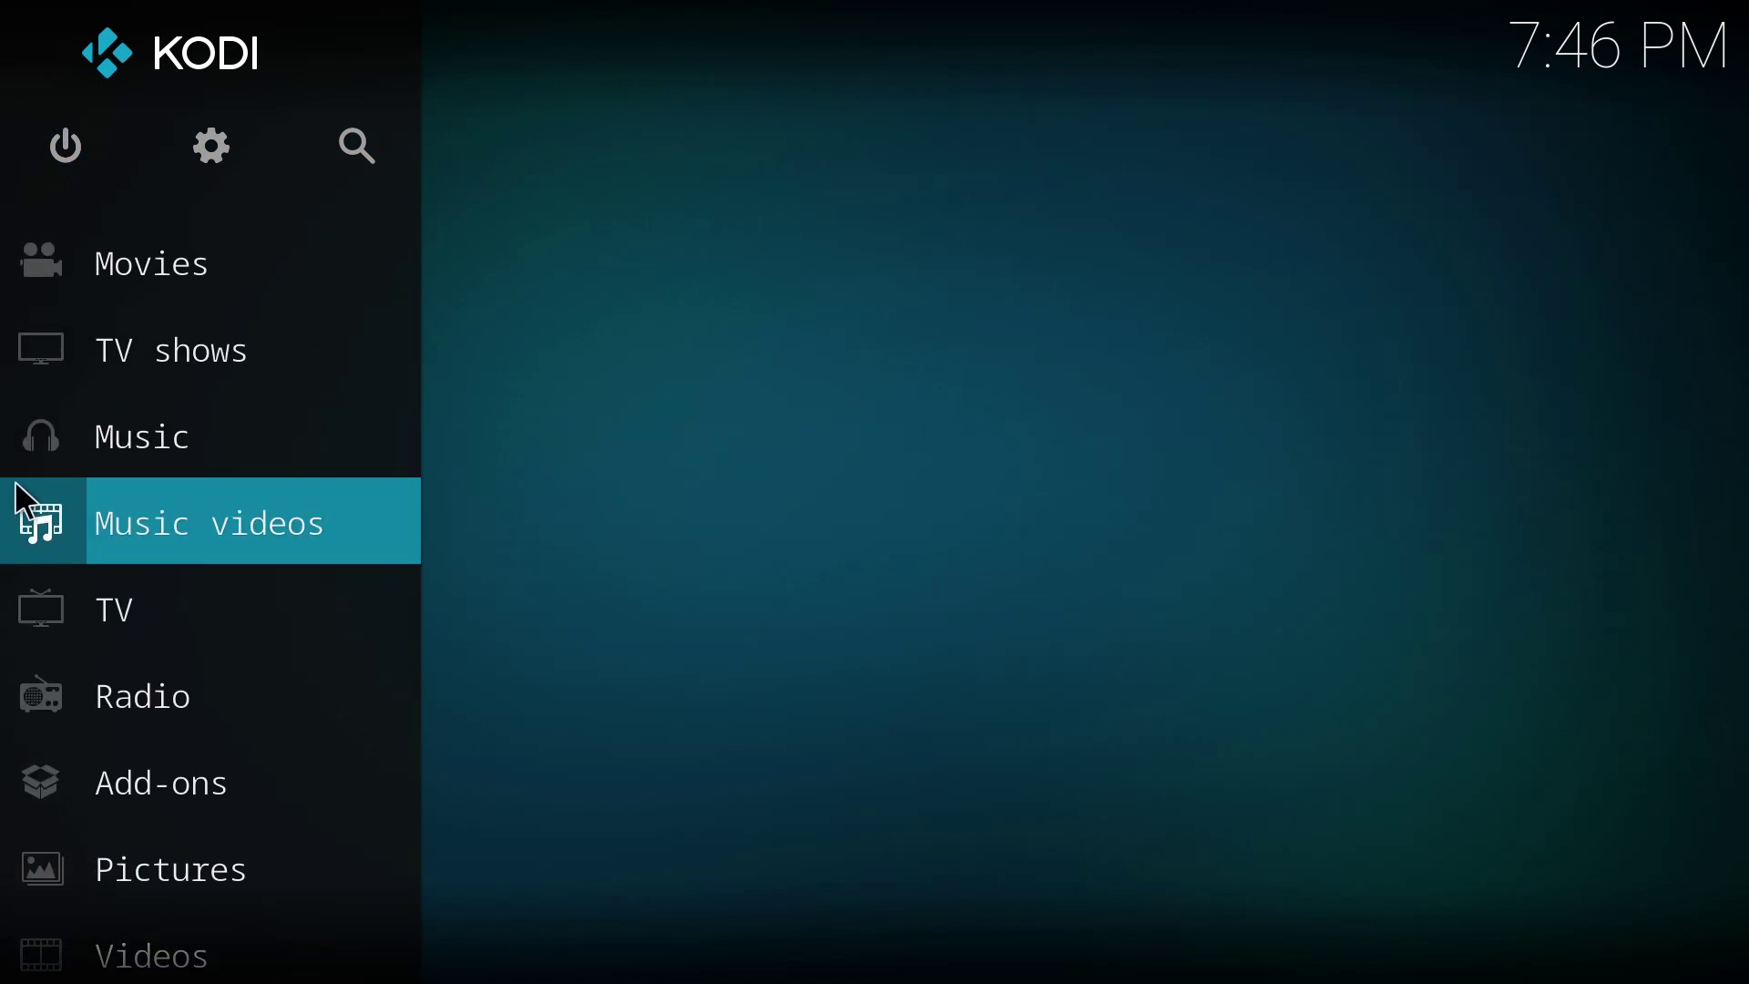
left_click(72, 138)
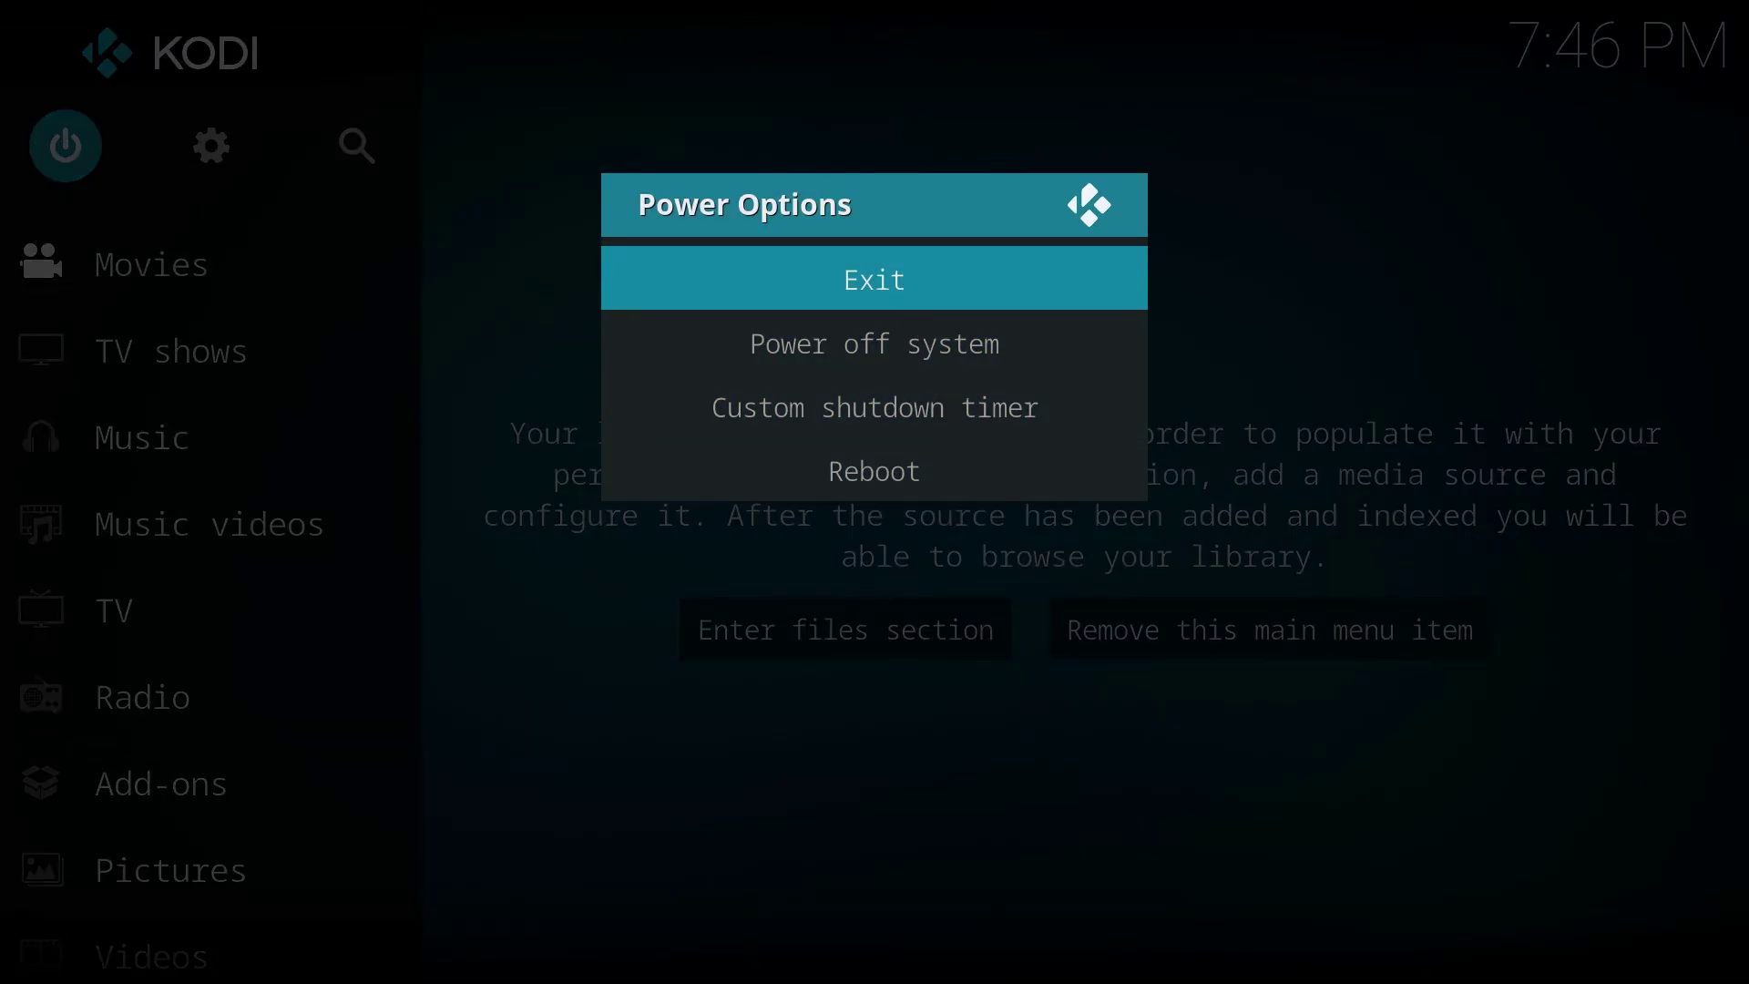
key("Return")
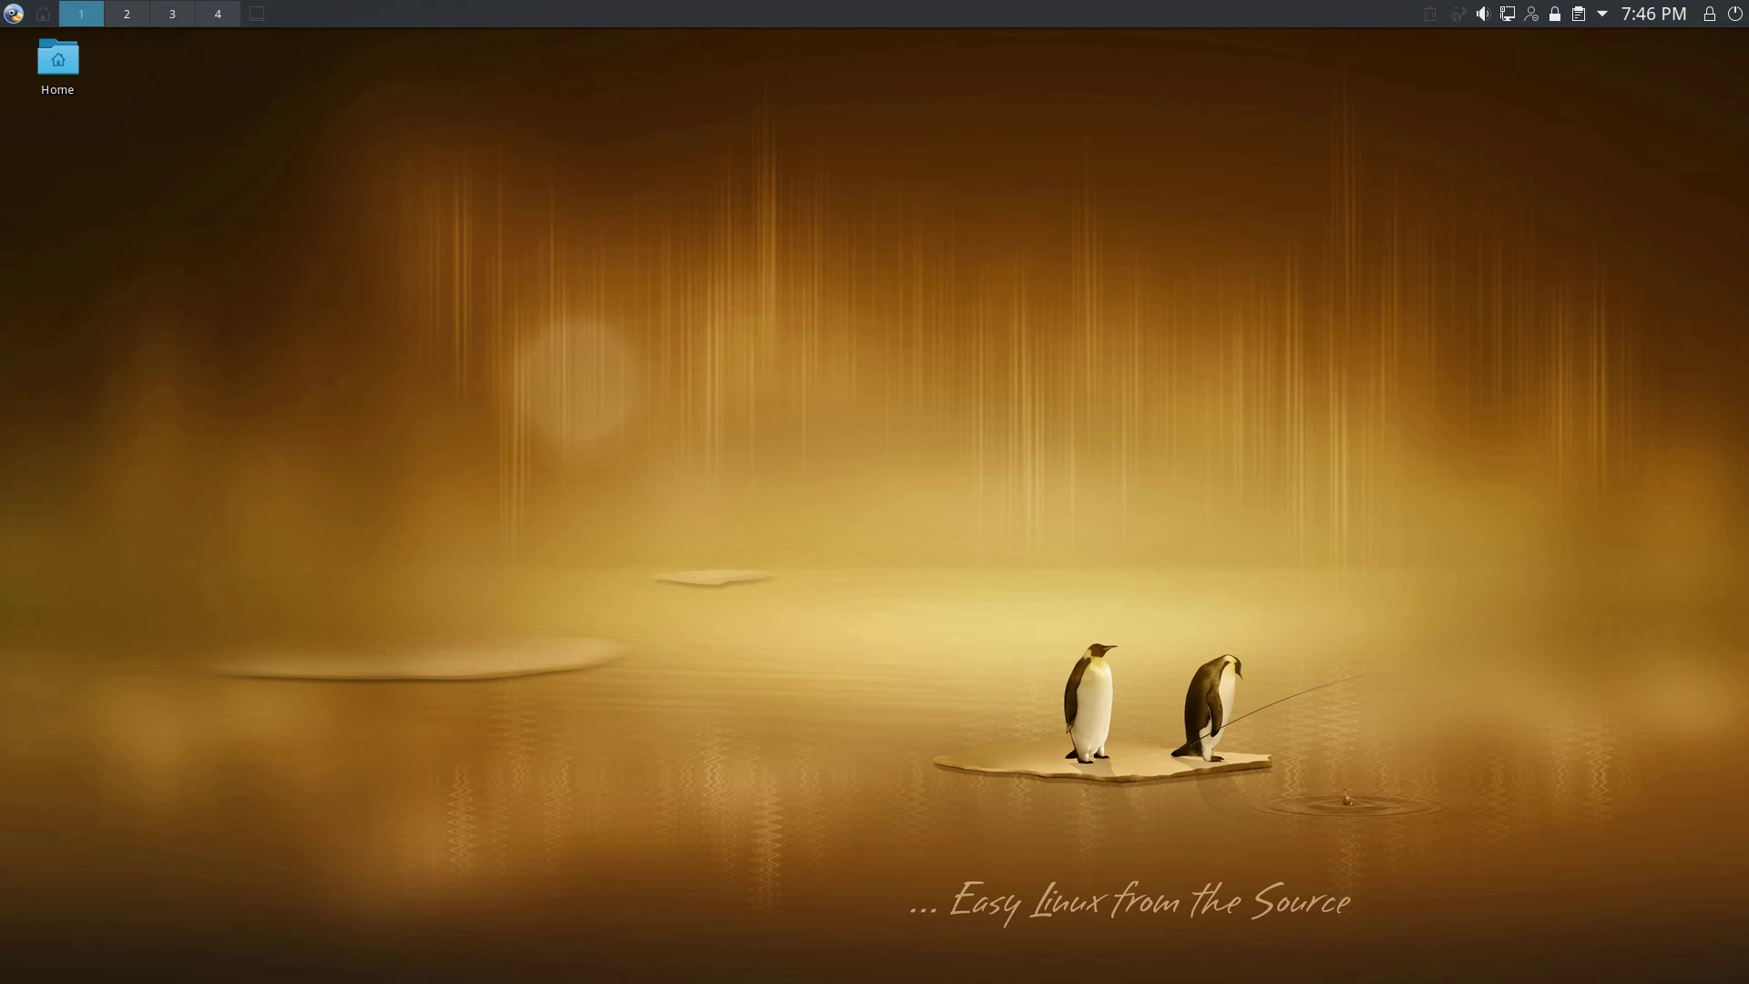
left_click(13, 14)
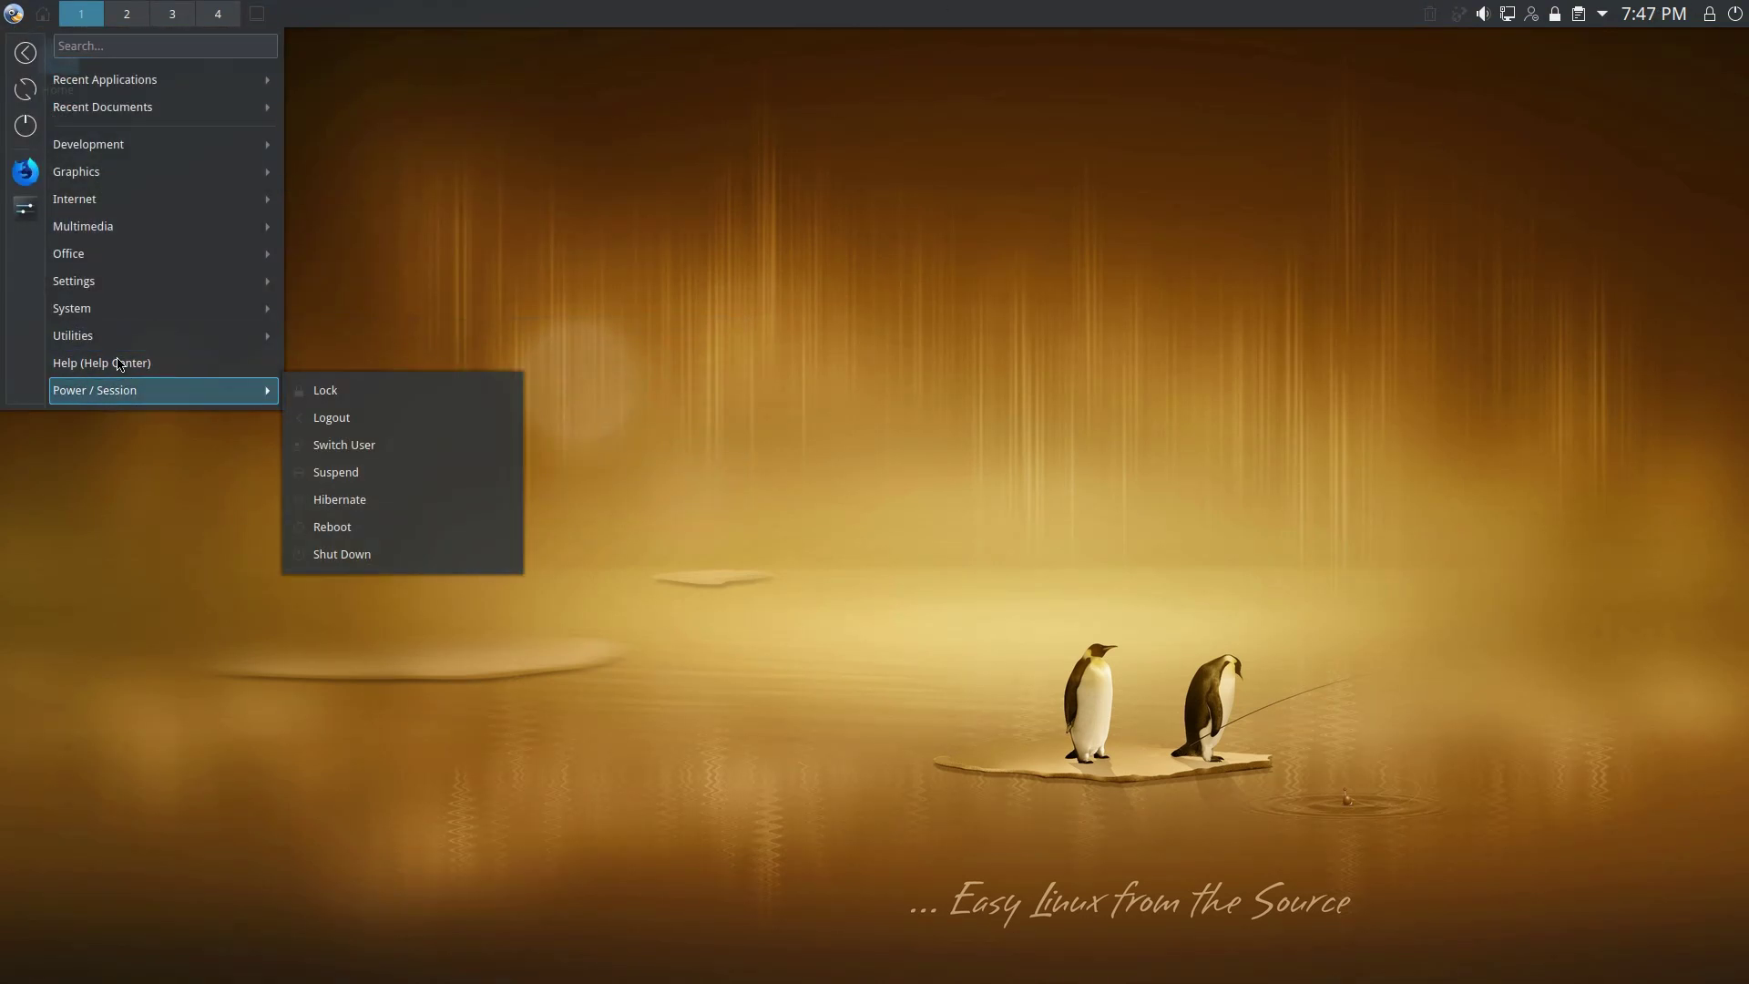
mouse_move(107, 352)
left_click(692, 166)
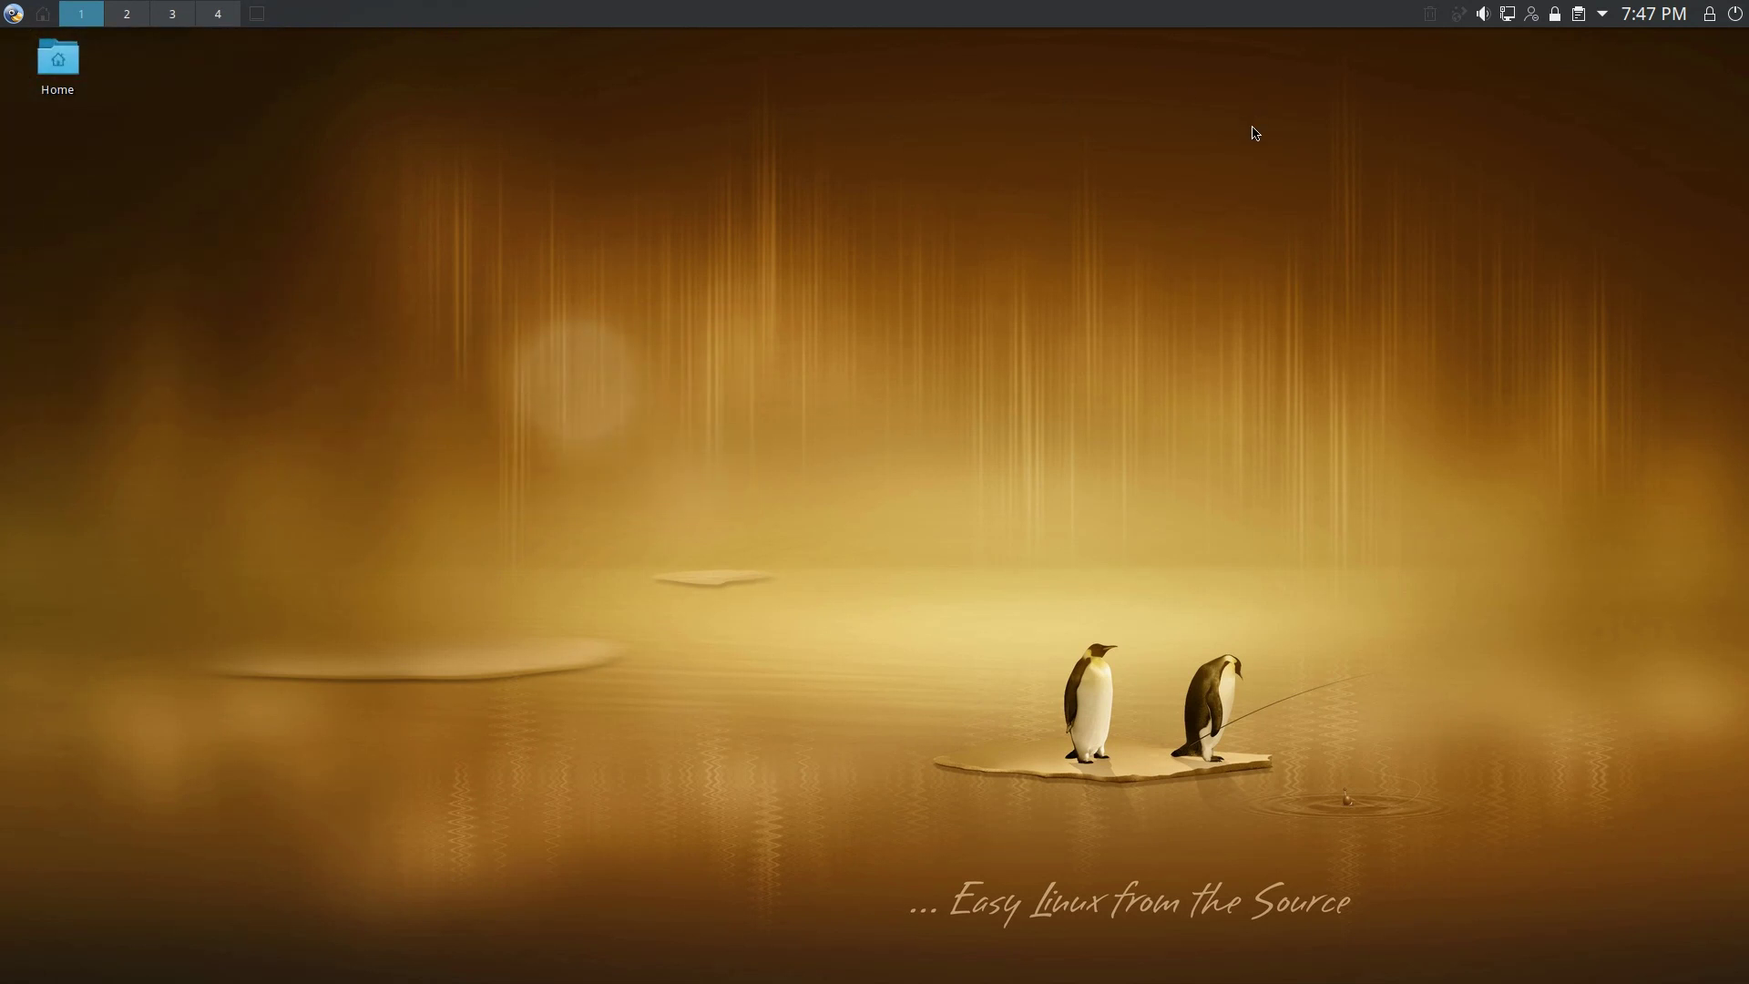